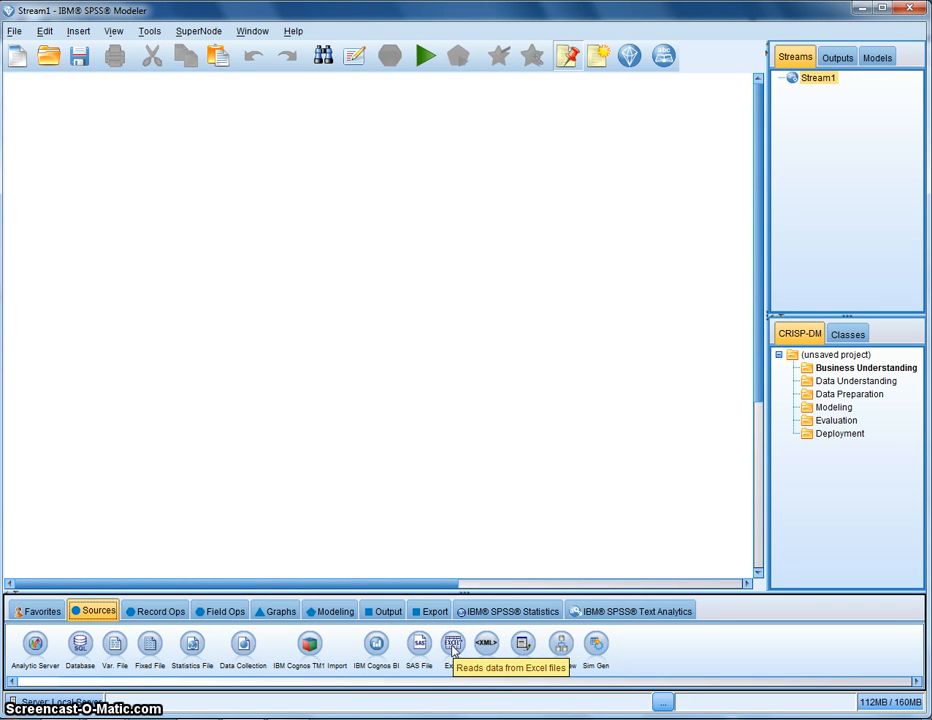
Add an Excel source node to the stream canvas and position it near the upper left
left_click(452, 648)
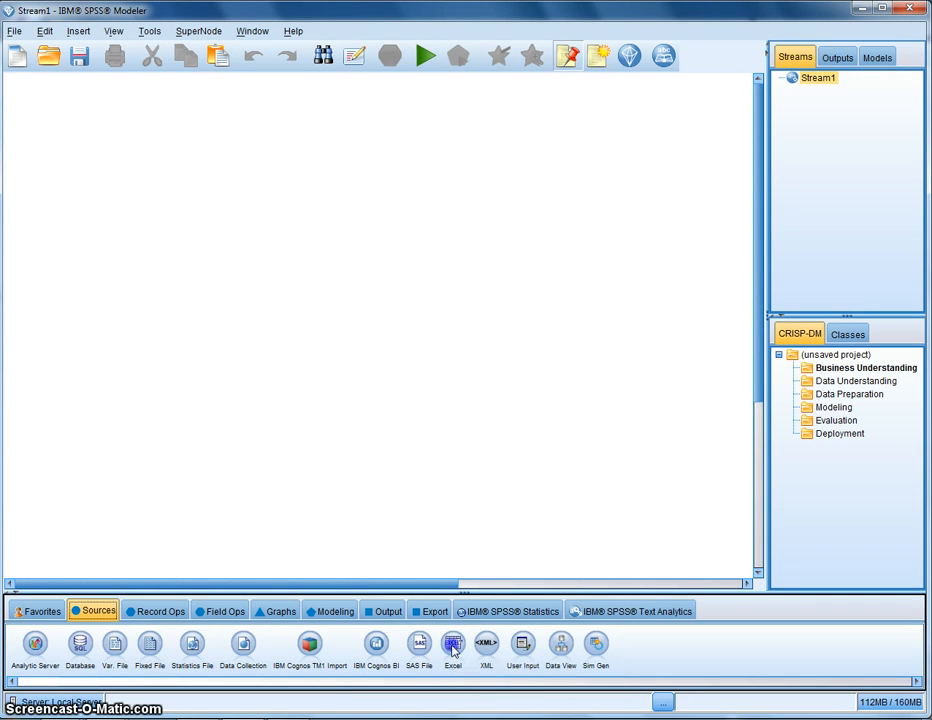
left_click(190, 374)
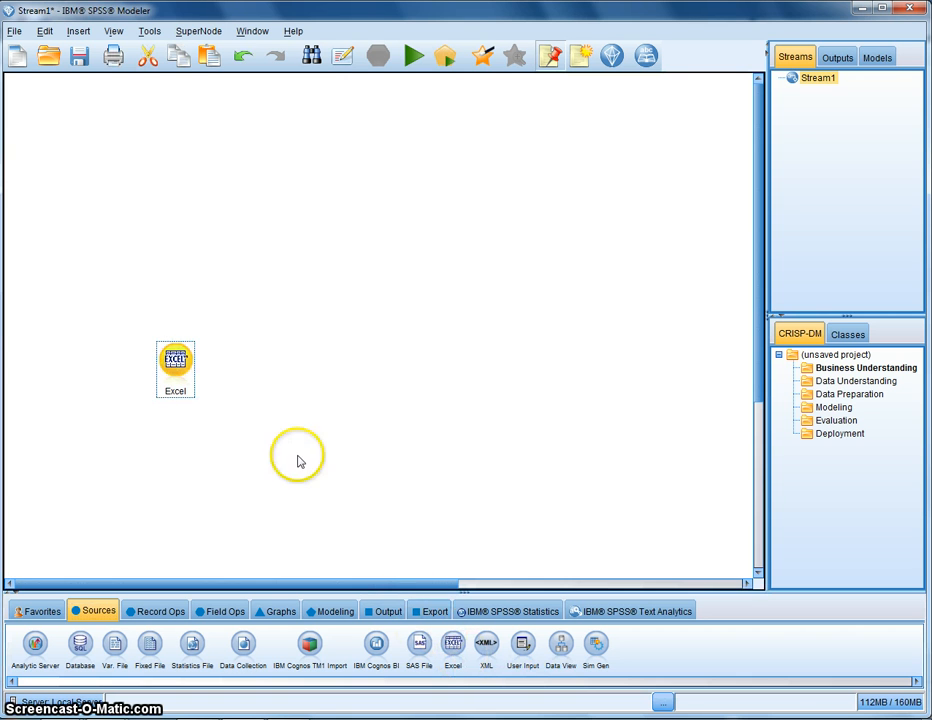
left_click_drag(175, 380, 127, 230)
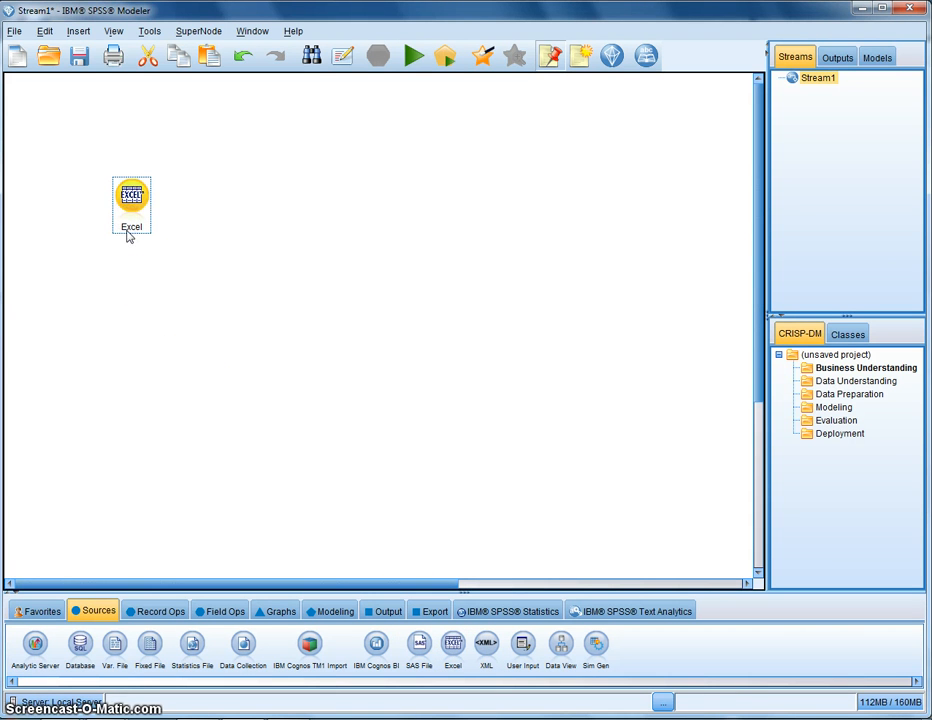
Open the Excel source node and set its file type to Excel 2007, 2010 (*.xlsx)
left_click(133, 214)
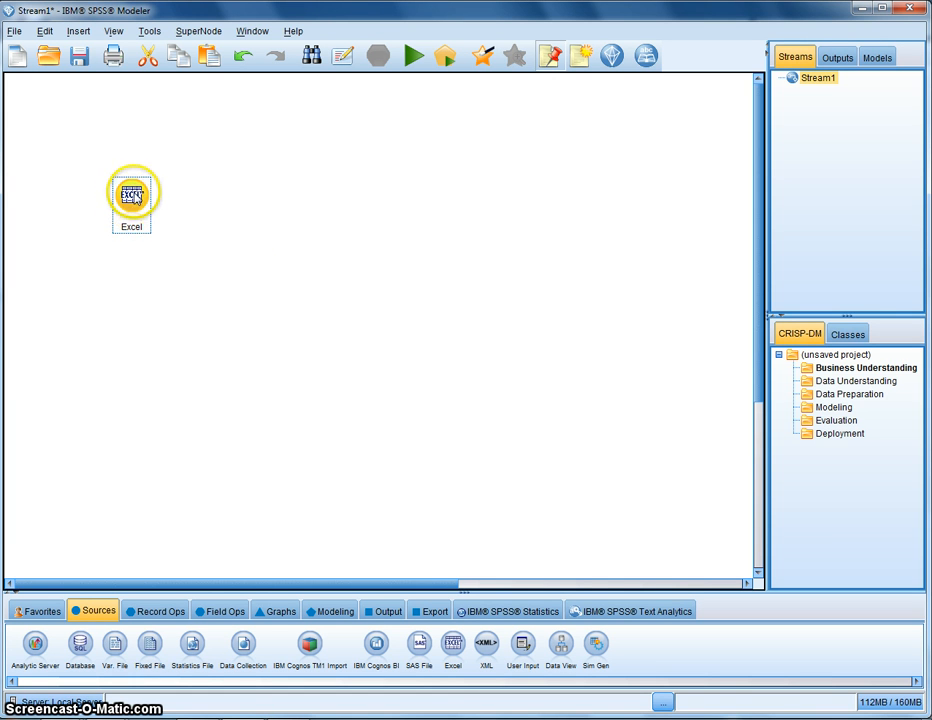
double_click(140, 201)
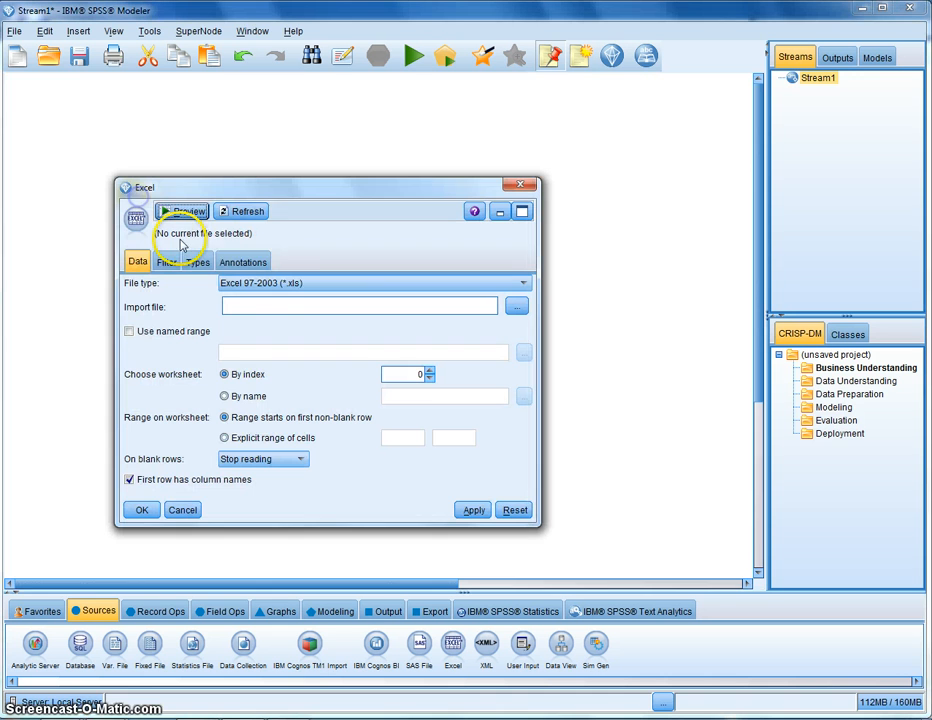
left_click(262, 284)
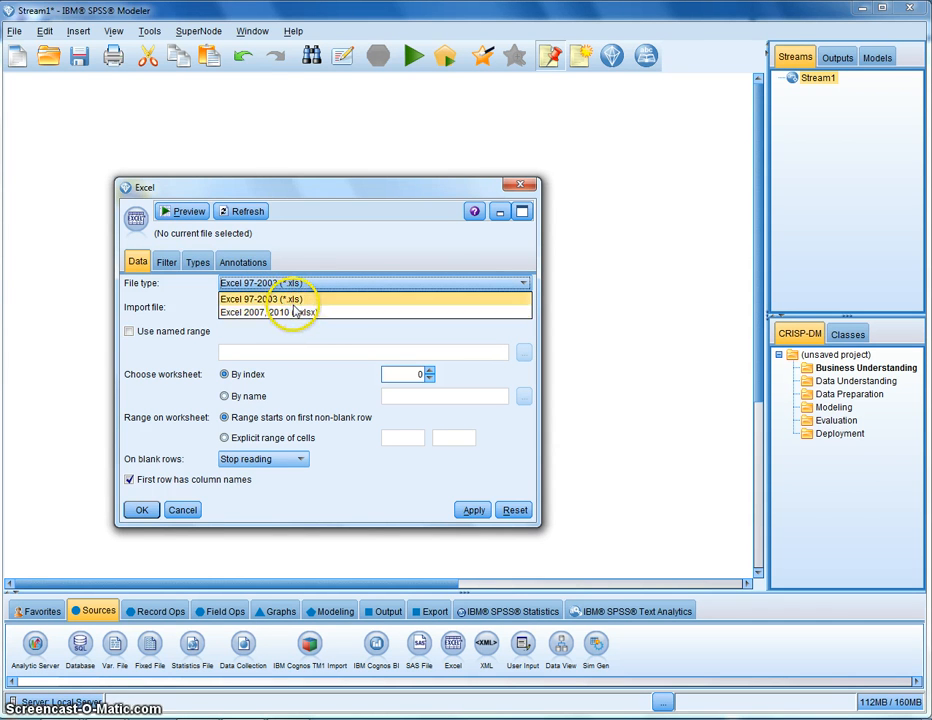
left_click(354, 312)
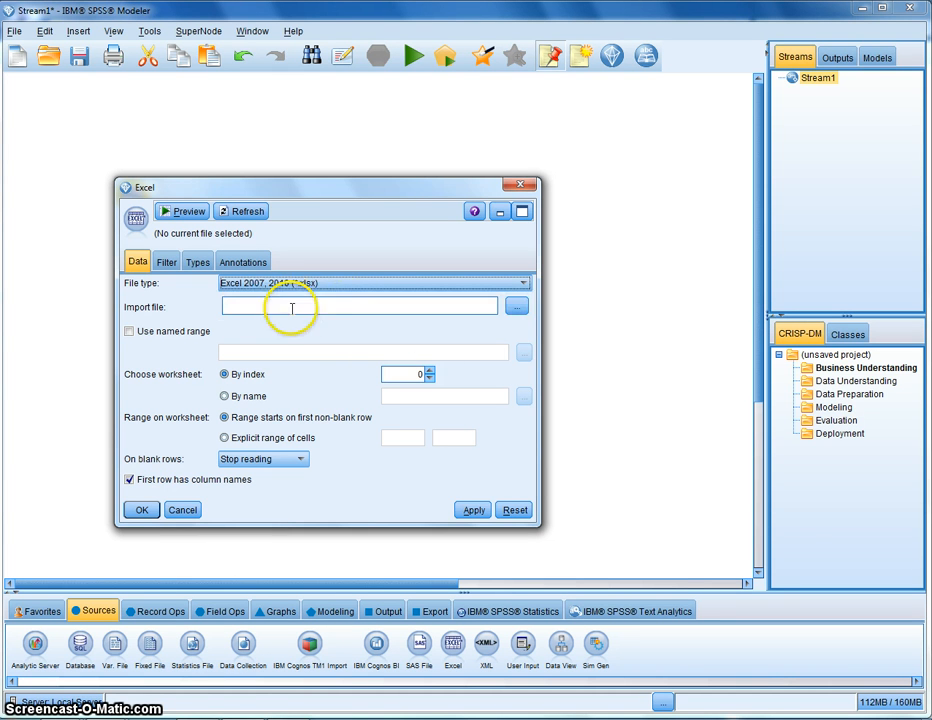
Browse to the Business_Intelligence\lab_4 folder on the home drive and import mortgage_training.xlsx
left_click(352, 306)
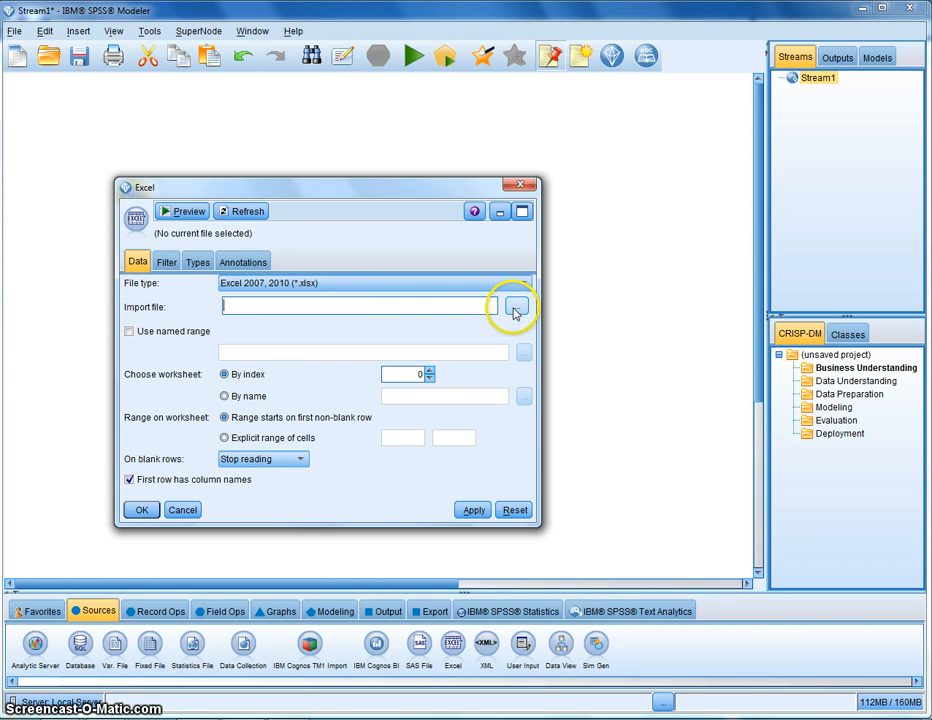
left_click(517, 309)
left_click(416, 126)
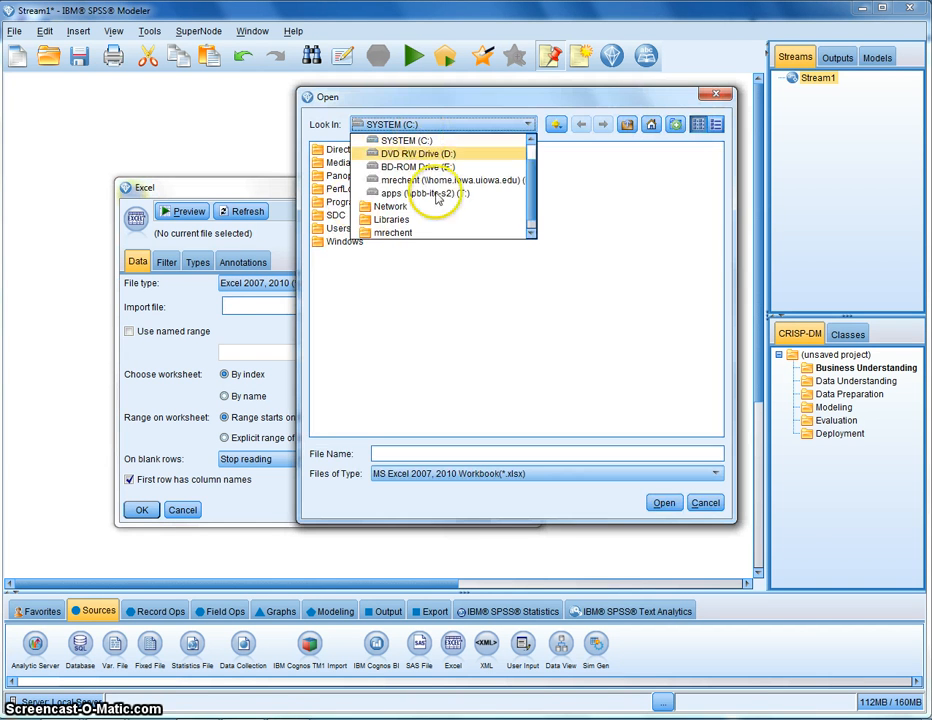
left_click(412, 180)
double_click(385, 201)
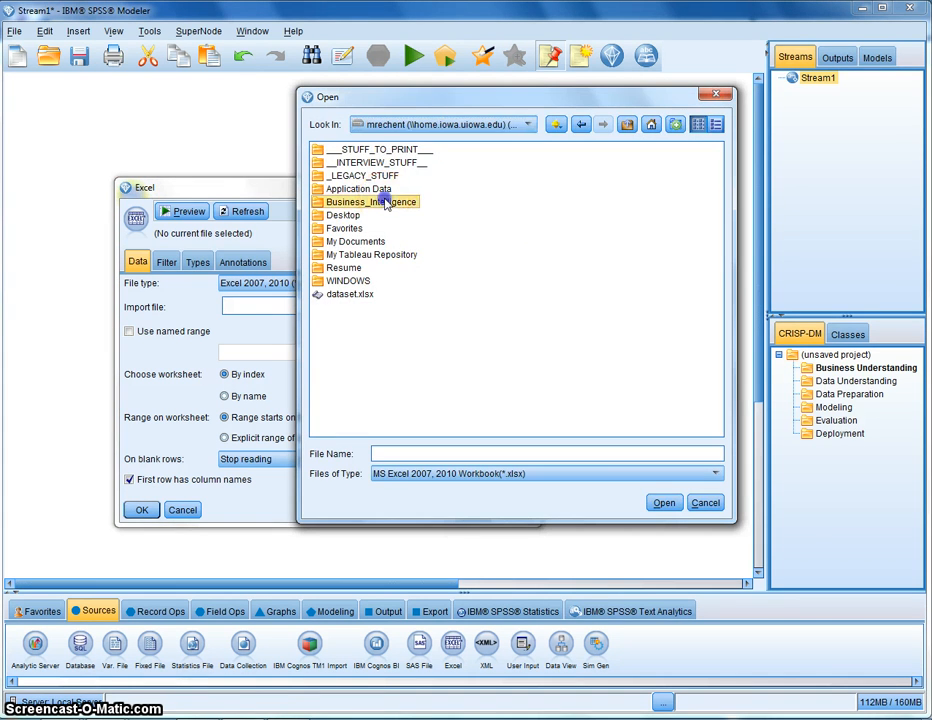
double_click(348, 189)
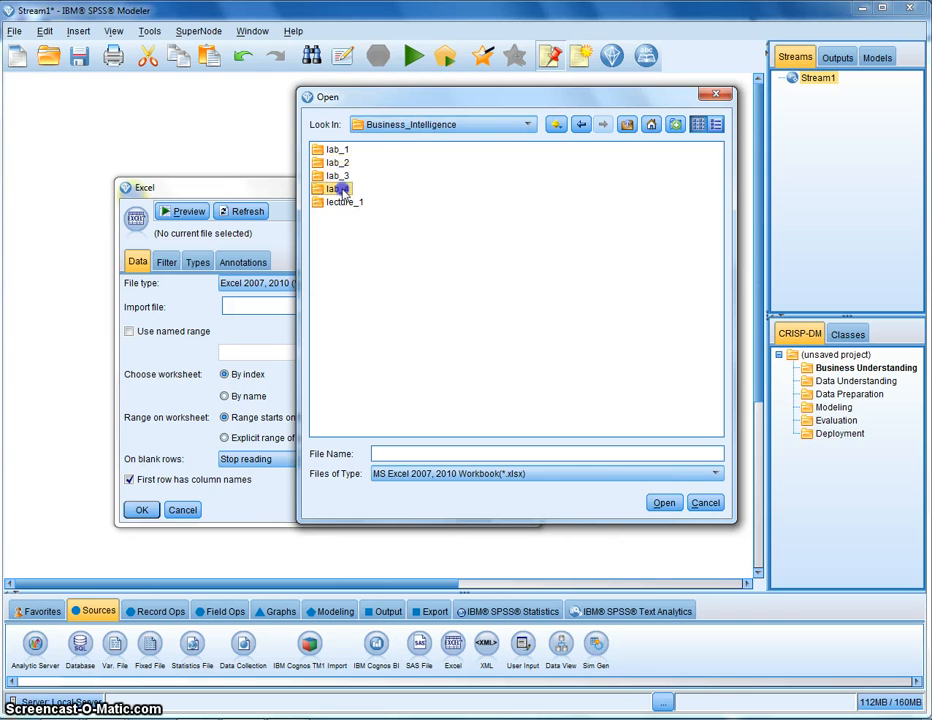
left_click(385, 269)
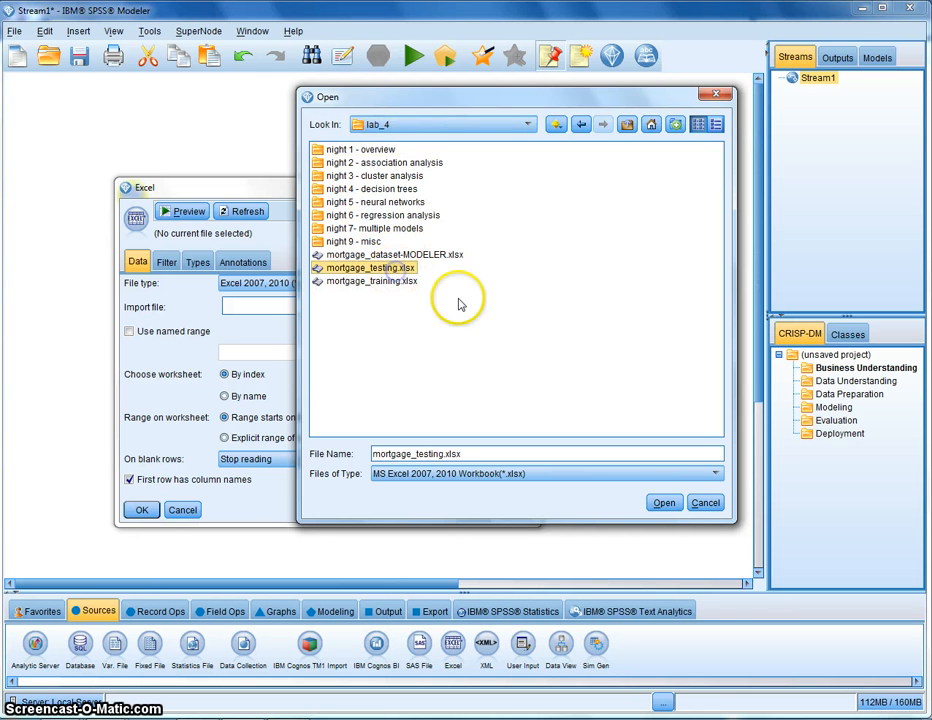
left_click(407, 283)
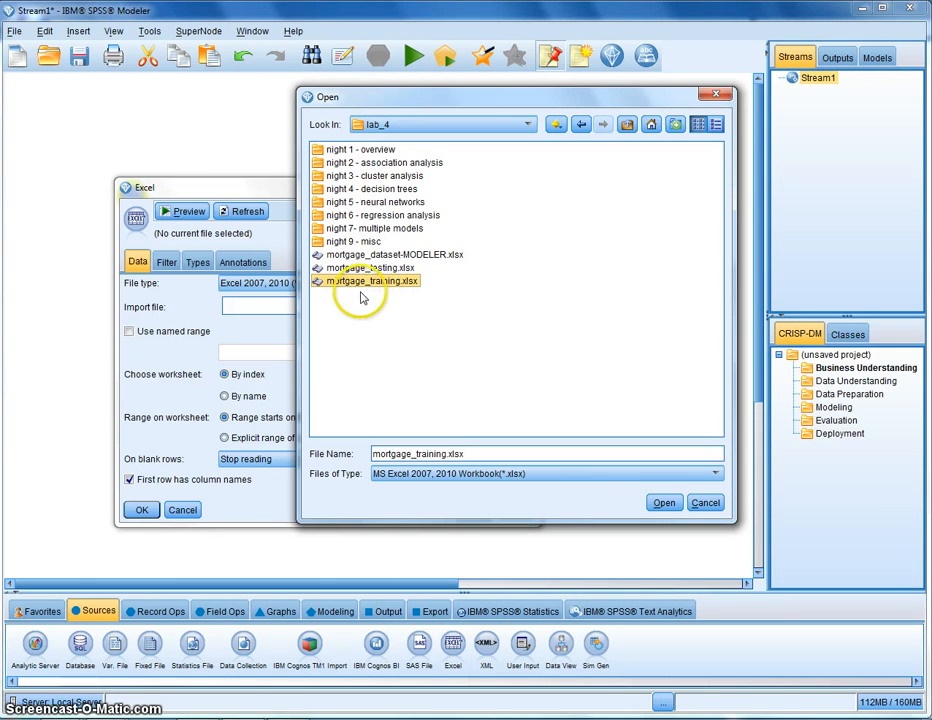
left_click(665, 502)
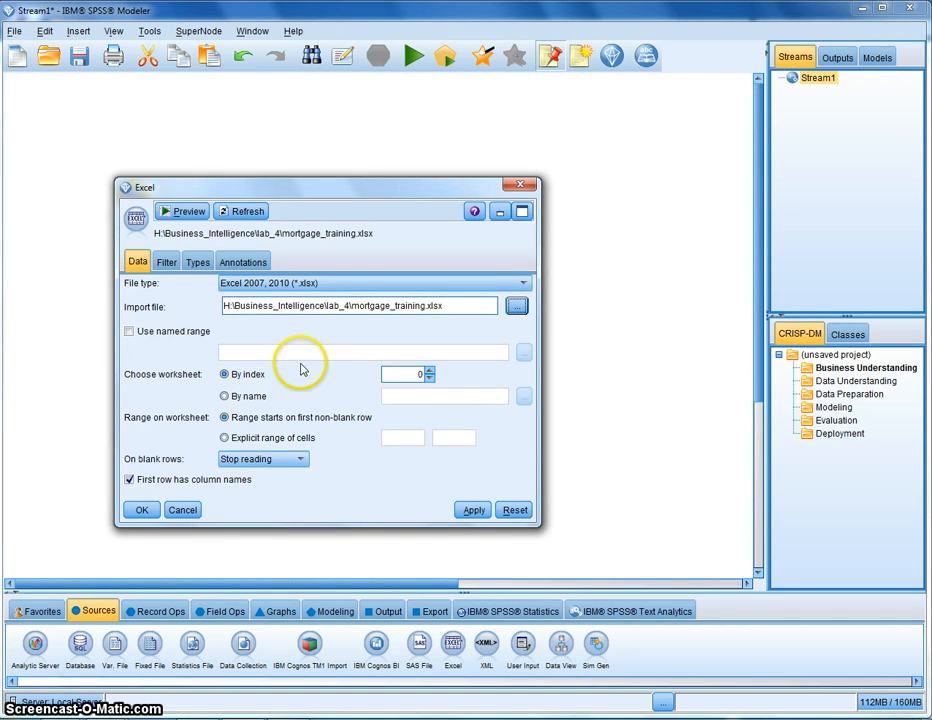
Preview the imported mortgage_training data, close the preview, and confirm the Excel node settings
left_click(186, 211)
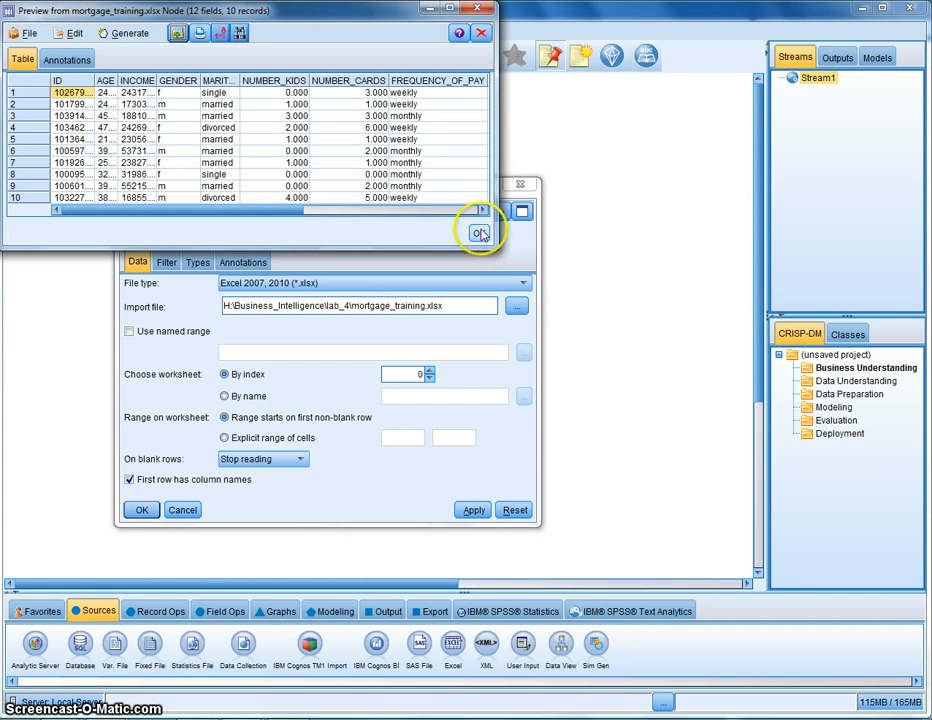
left_click_drag(307, 210, 180, 215)
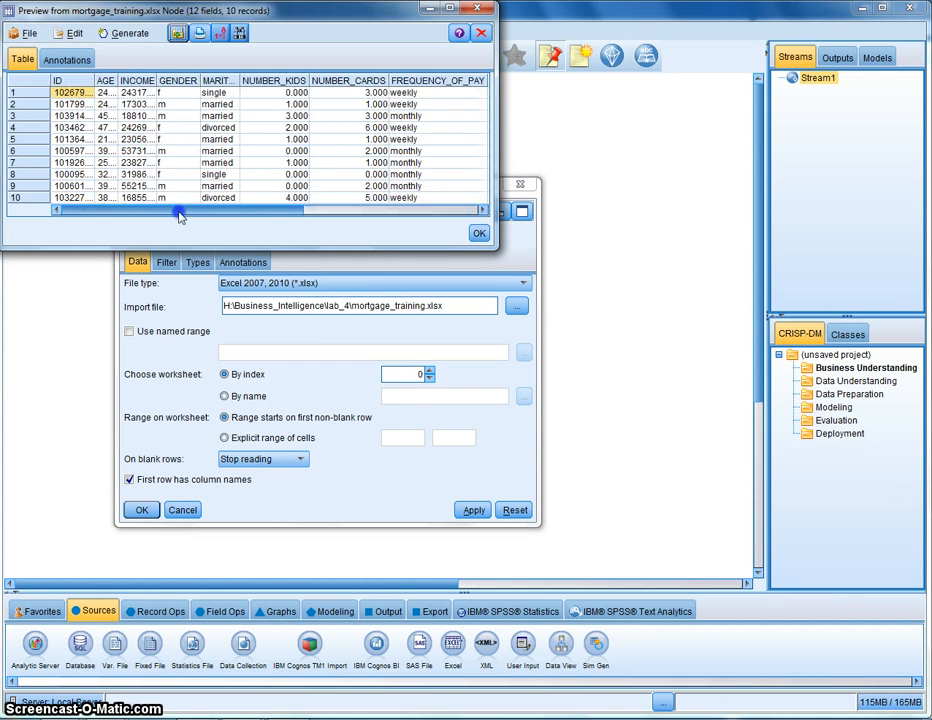
left_click(478, 232)
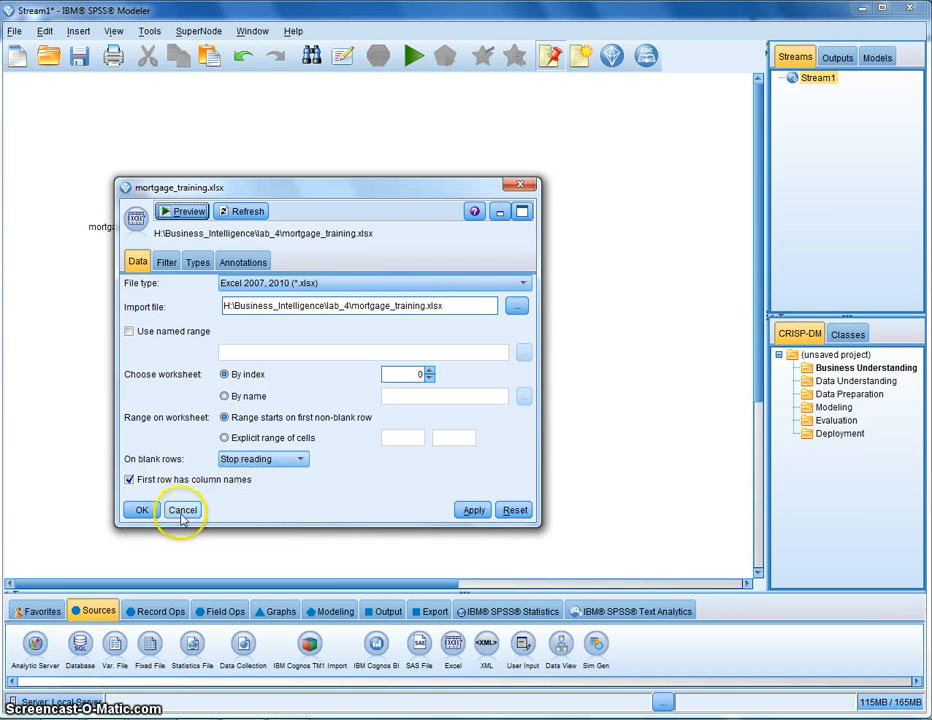
left_click(140, 510)
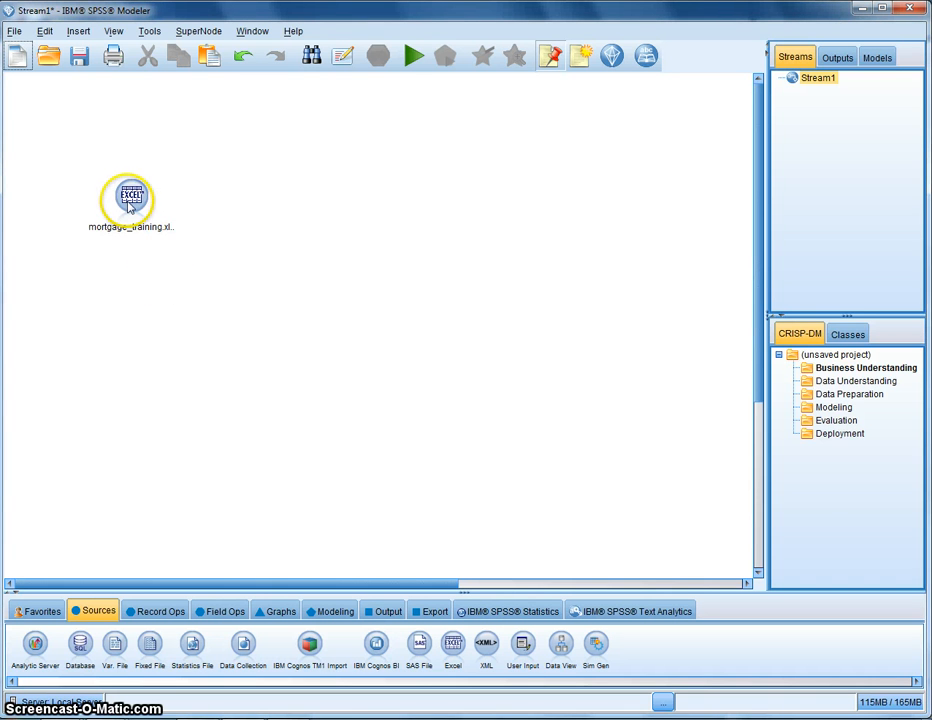
Reopen the Excel source node to examine the import file path, then close it without changes
left_click_drag(129, 207, 150, 214)
left_click(154, 255)
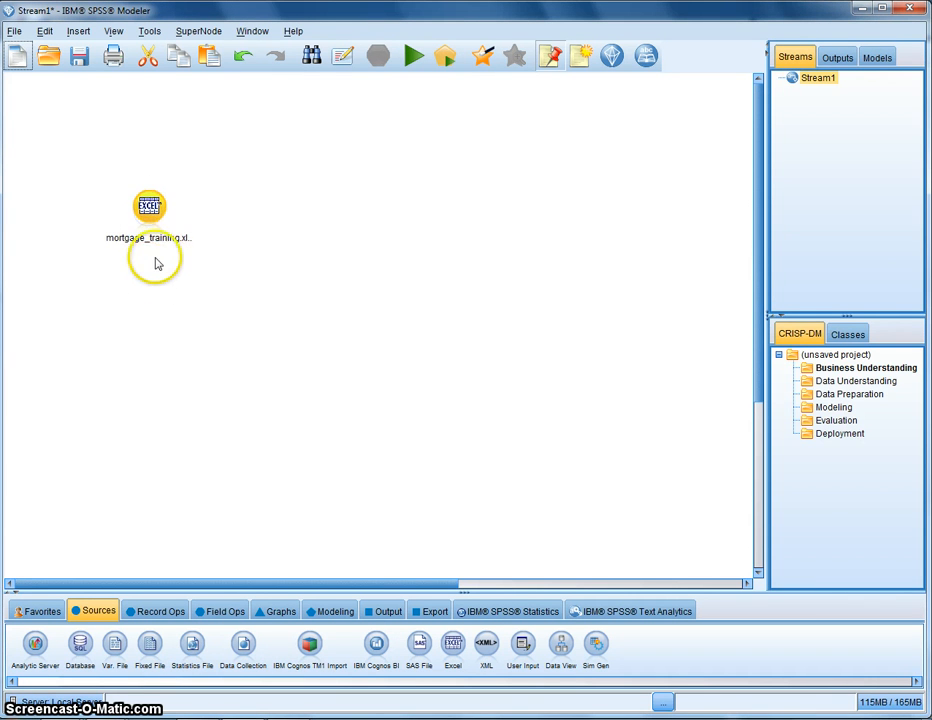
left_click(151, 213)
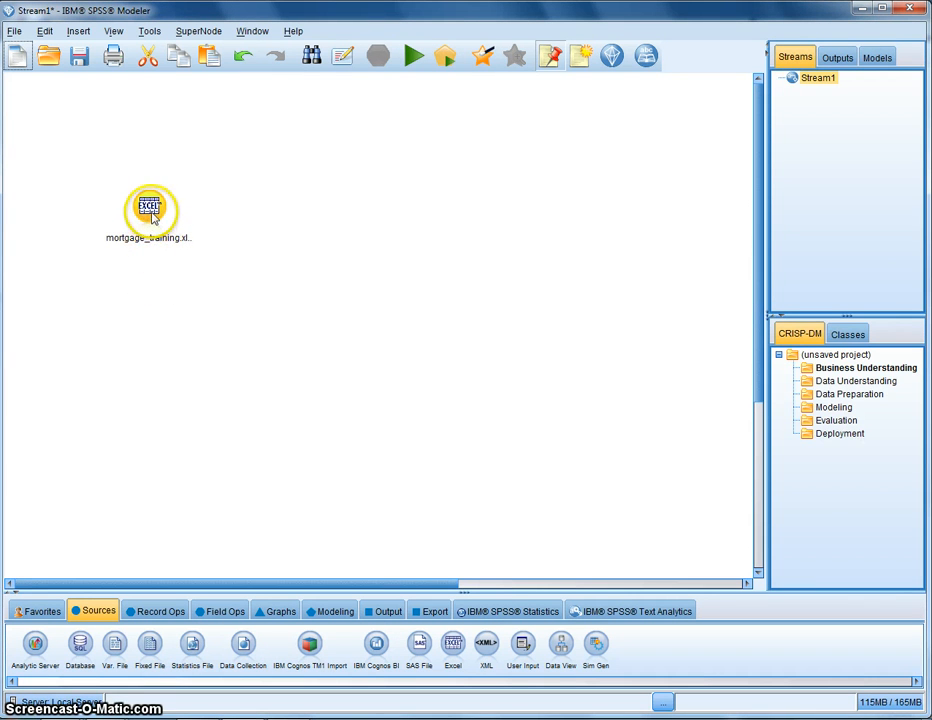
double_click(151, 213)
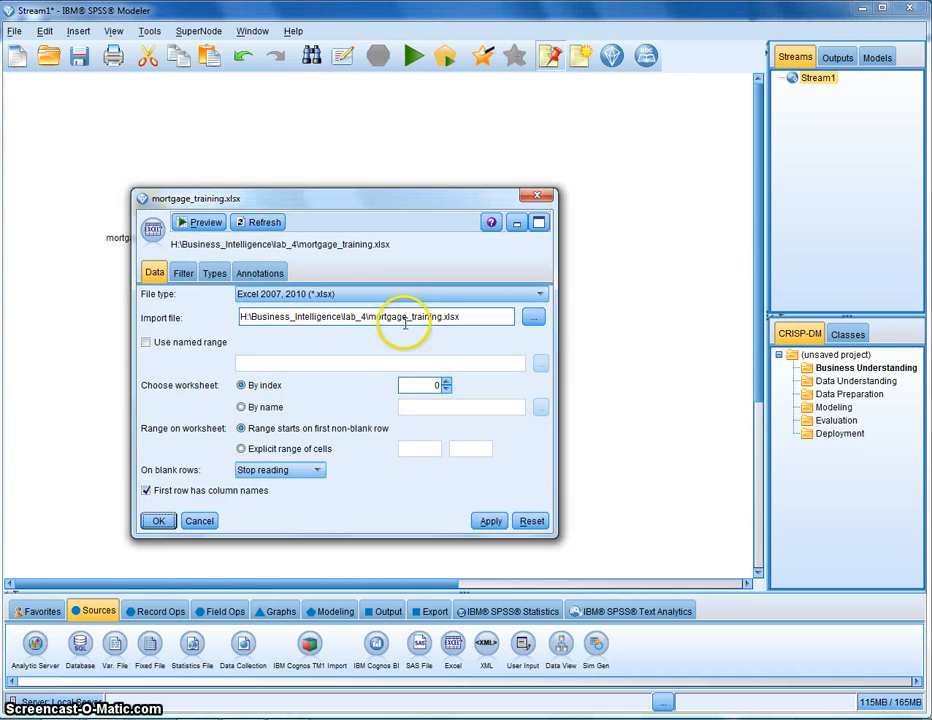
left_click_drag(372, 318, 389, 318)
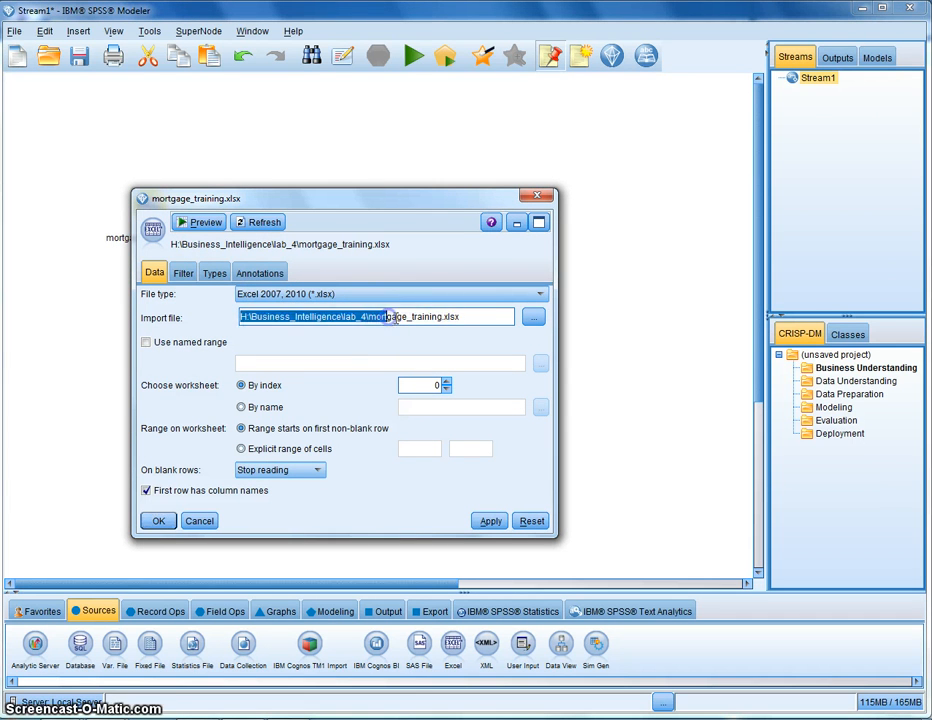
left_click(425, 317)
left_click_drag(473, 317, 366, 317)
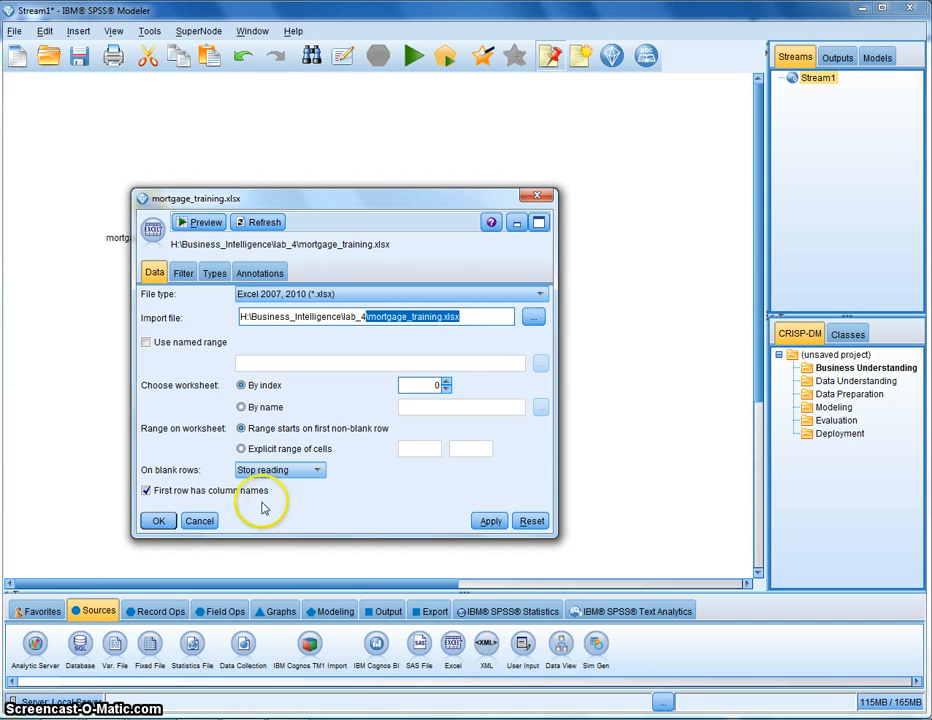
left_click(197, 521)
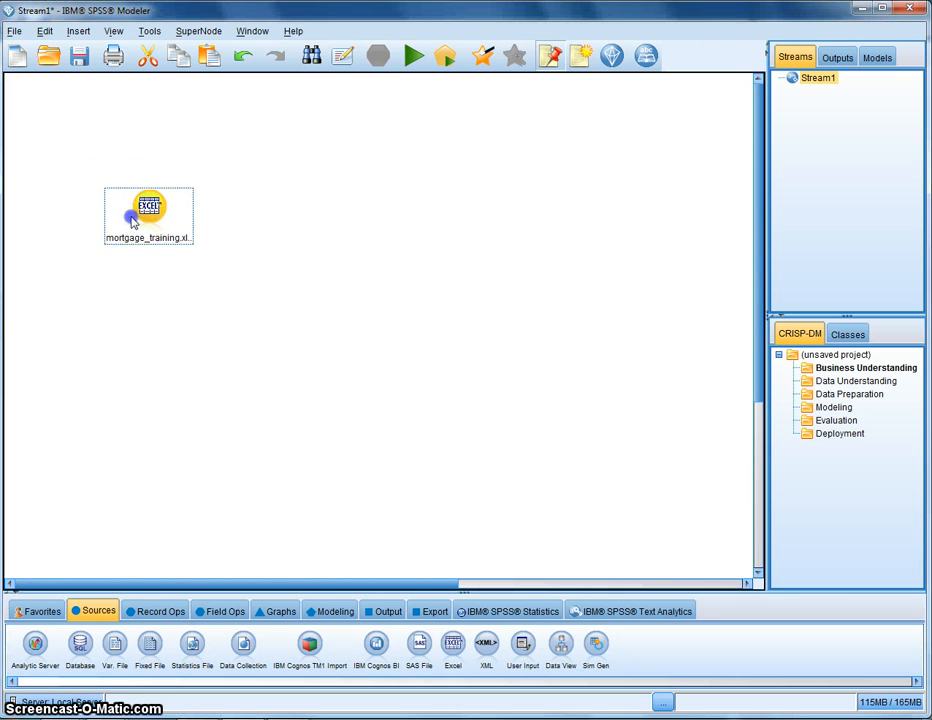
Reposition the source node and add a Type node connected after it
left_click_drag(131, 218, 104, 187)
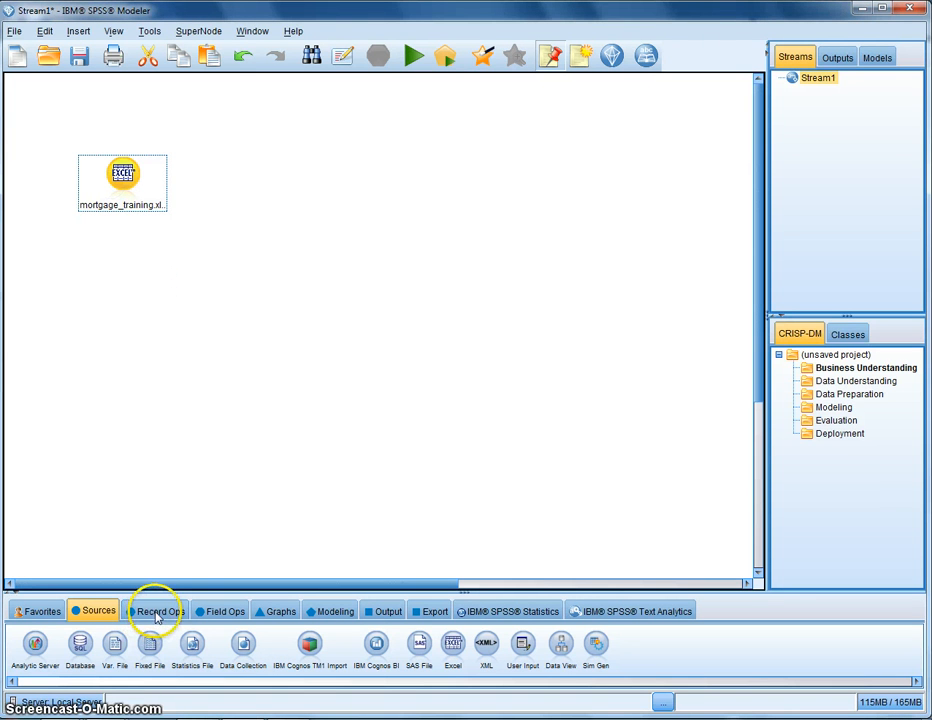
left_click(222, 611)
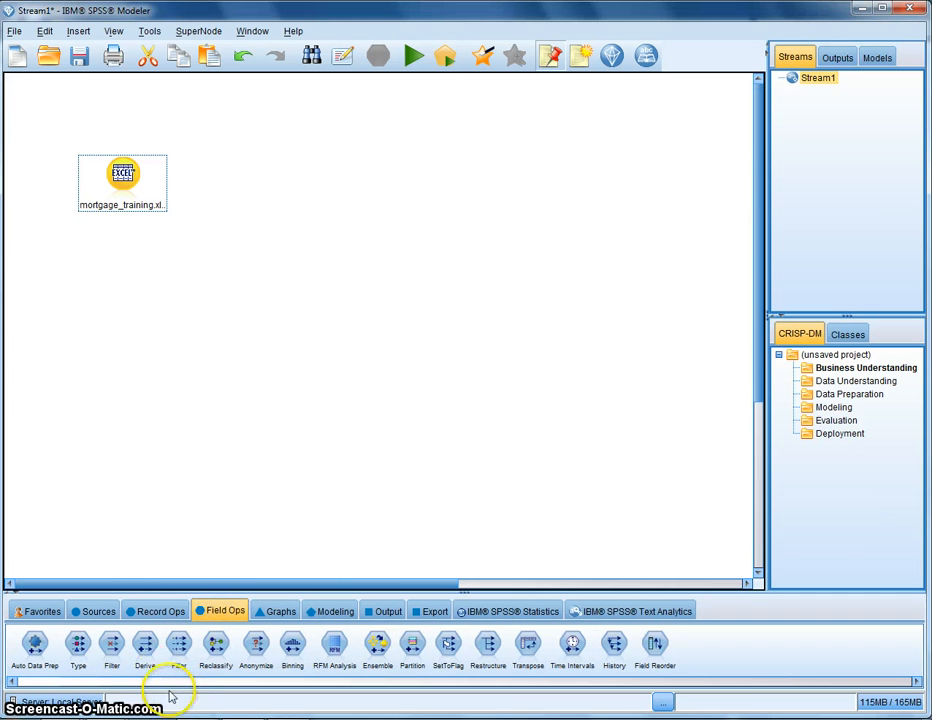
double_click(78, 645)
left_click_drag(208, 176, 226, 180)
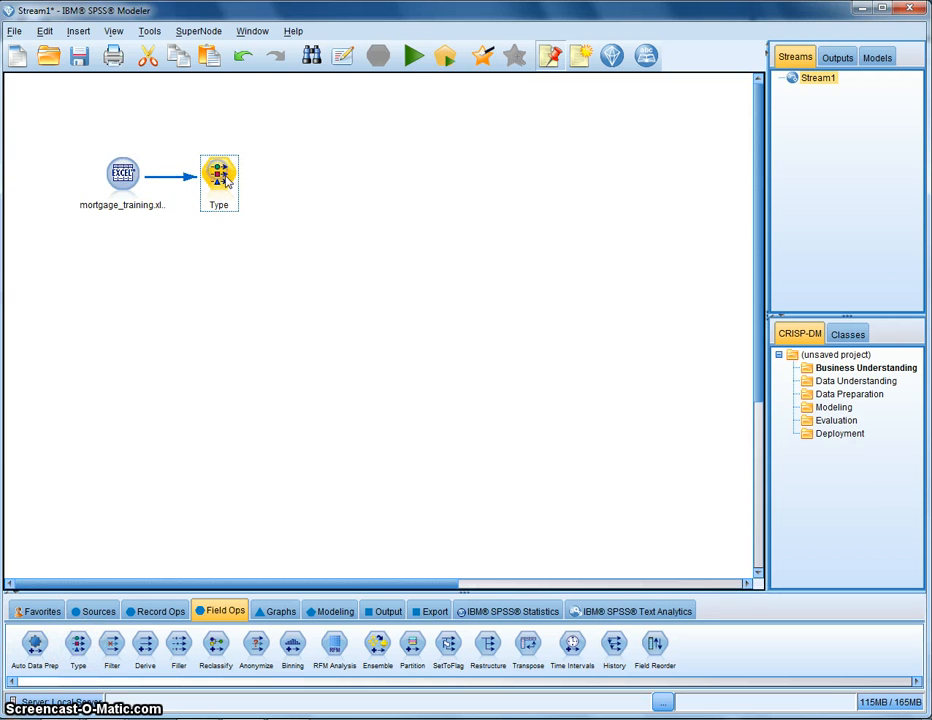
Open the Type node, enlarge its dialog, and read the field values from the data
double_click(226, 180)
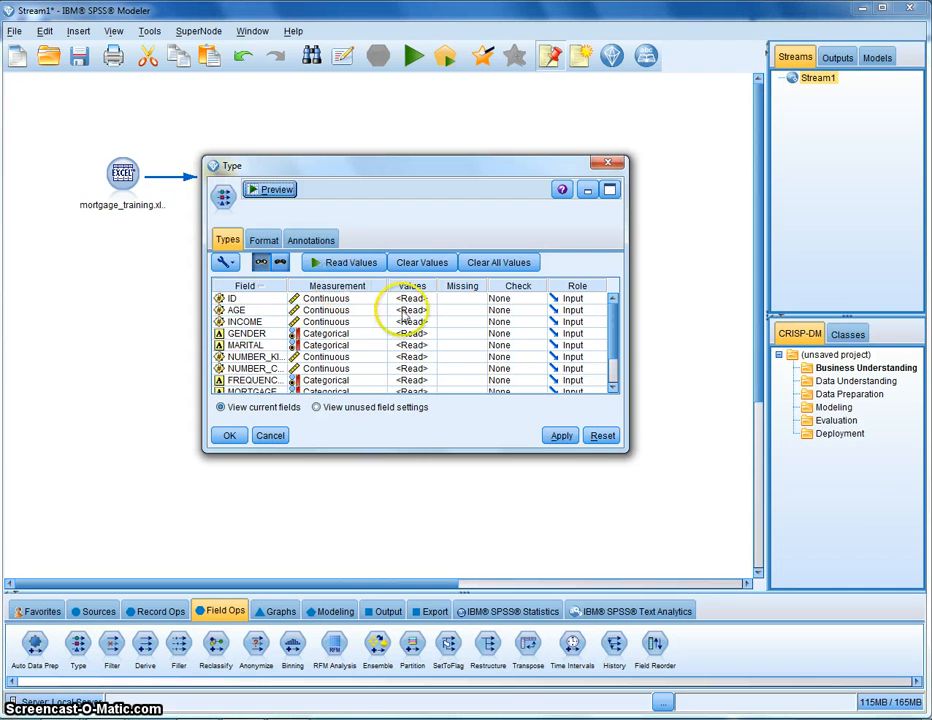
left_click_drag(624, 449, 869, 529)
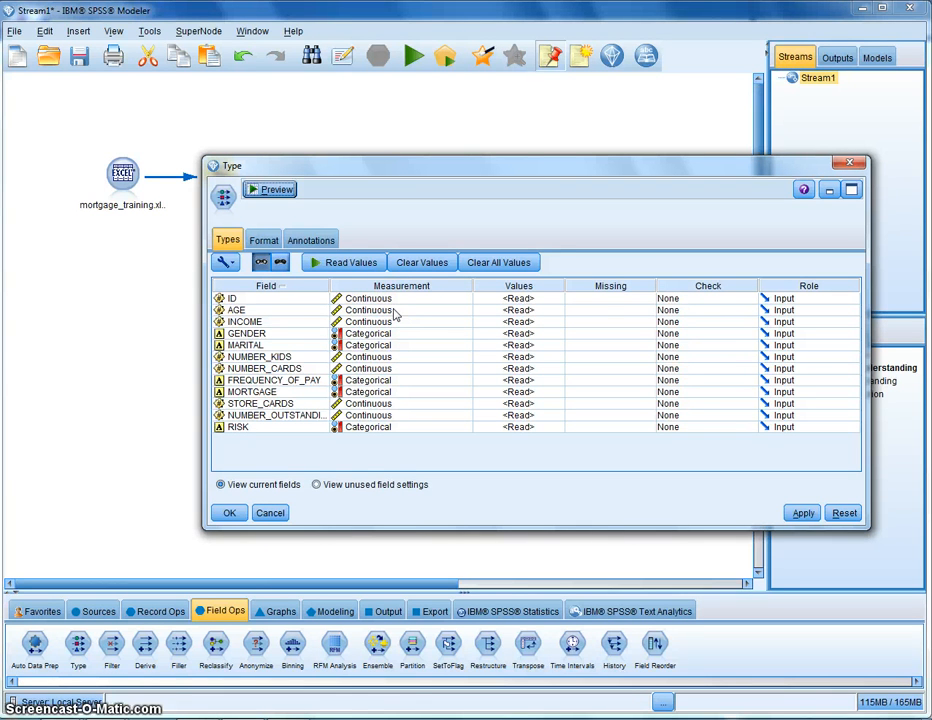
left_click(362, 266)
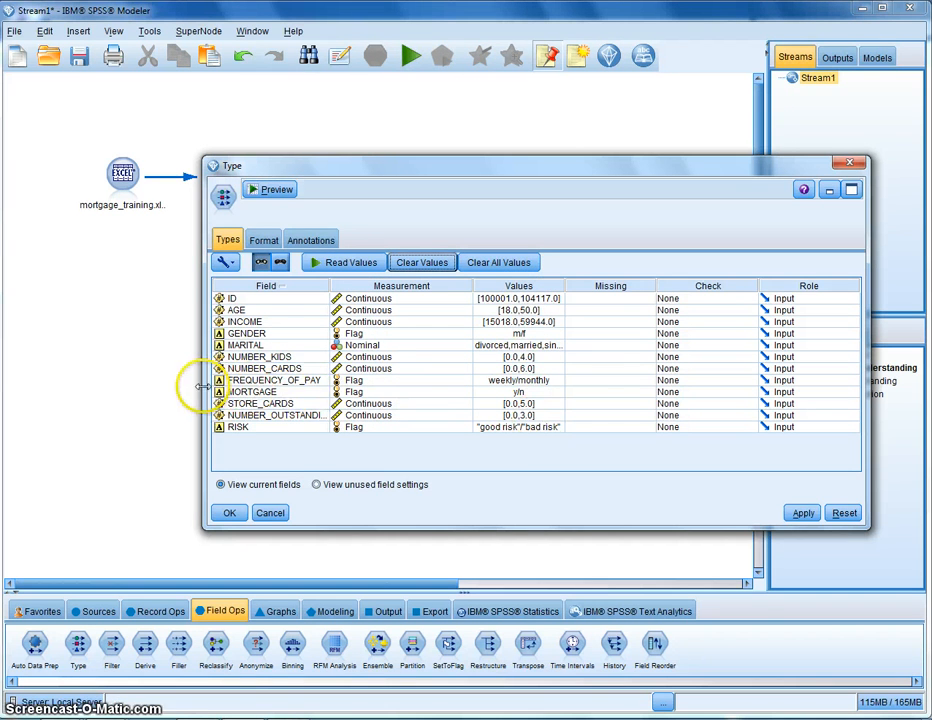
left_click_drag(203, 386, 31, 386)
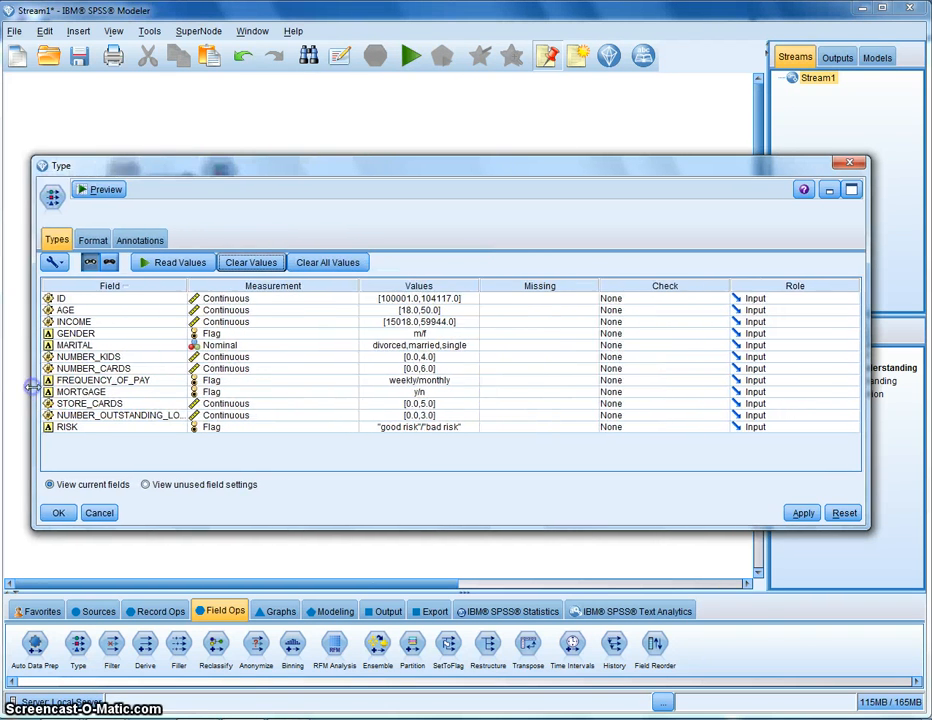
Set the role of the ID field to Record ID
left_click(113, 300)
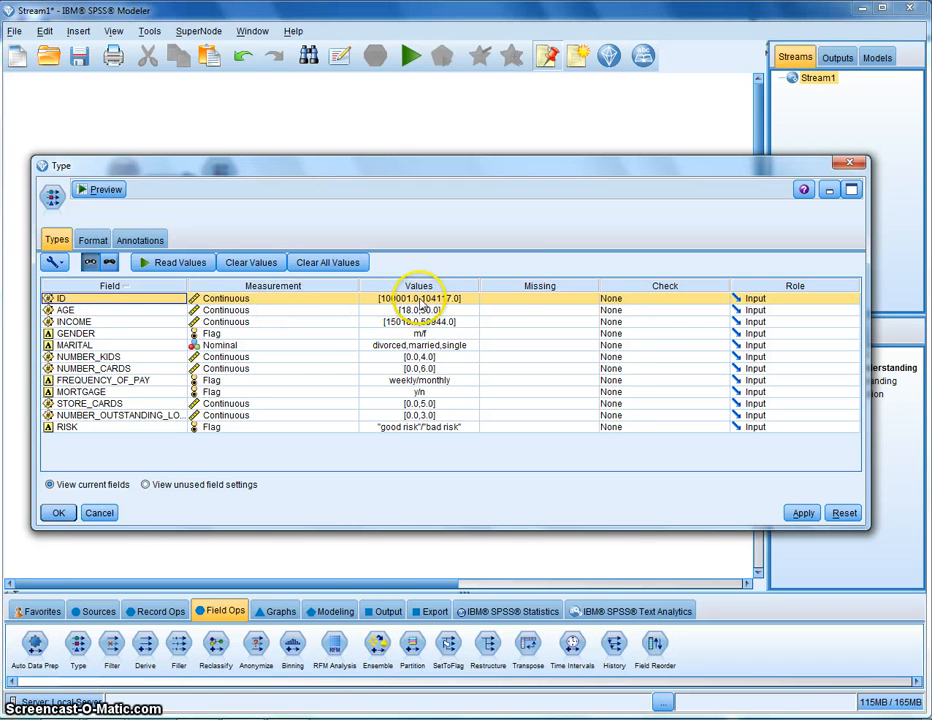
left_click(787, 299)
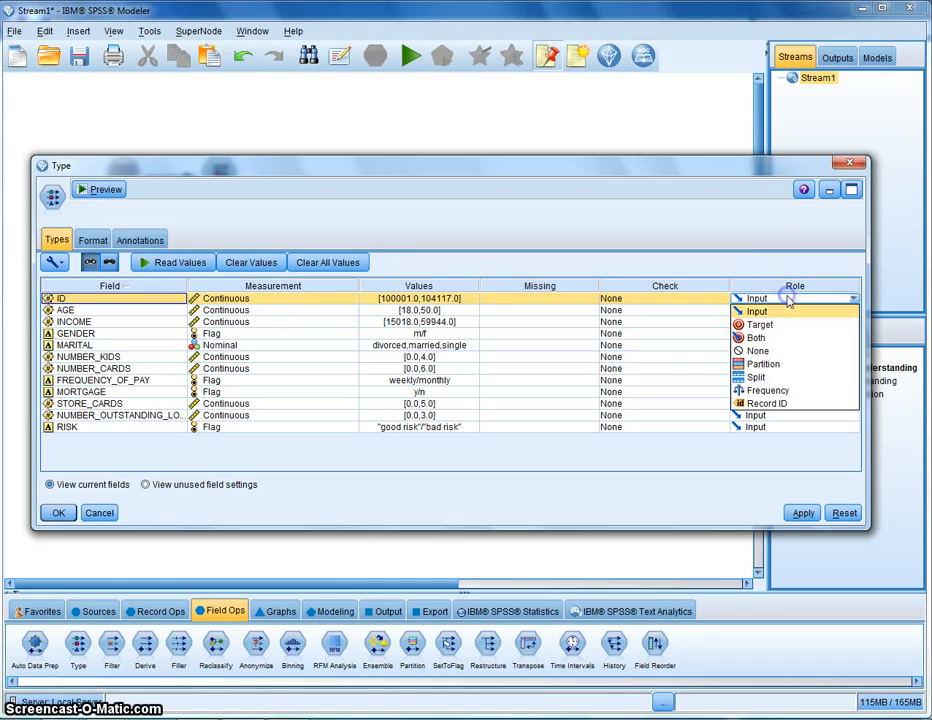
left_click(777, 404)
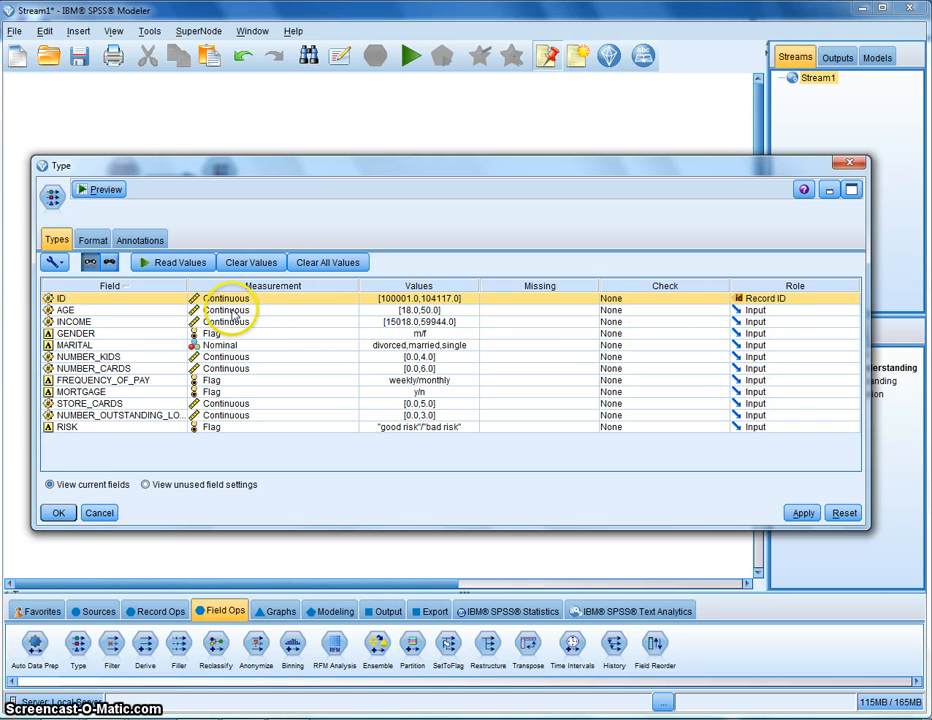
Set the RISK field's role to Target, widening the Field column, and apply the Type node settings
left_click(790, 312)
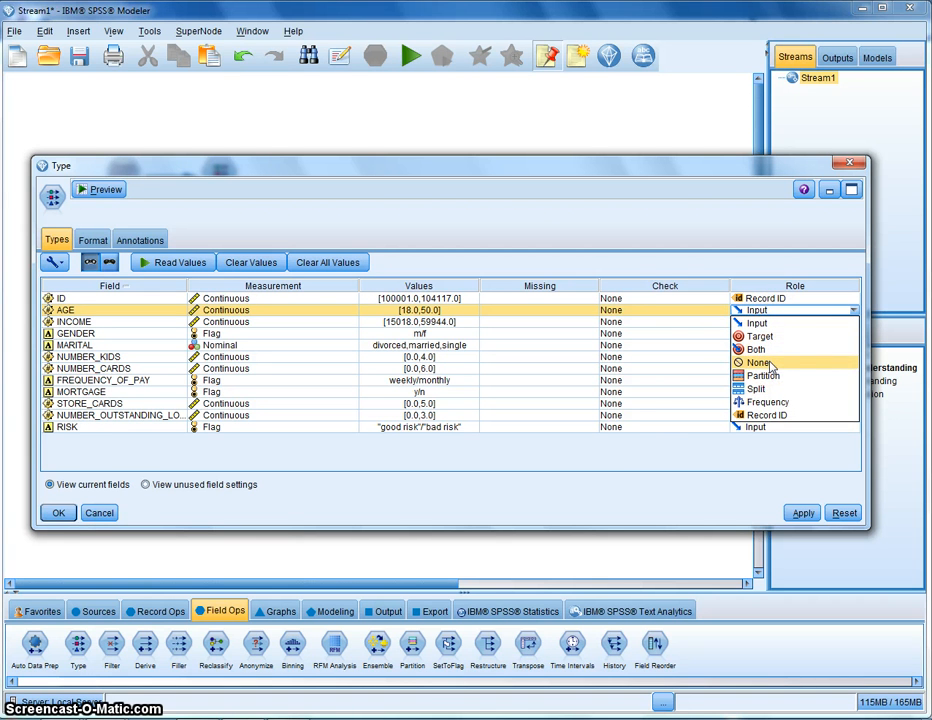
left_click(645, 435)
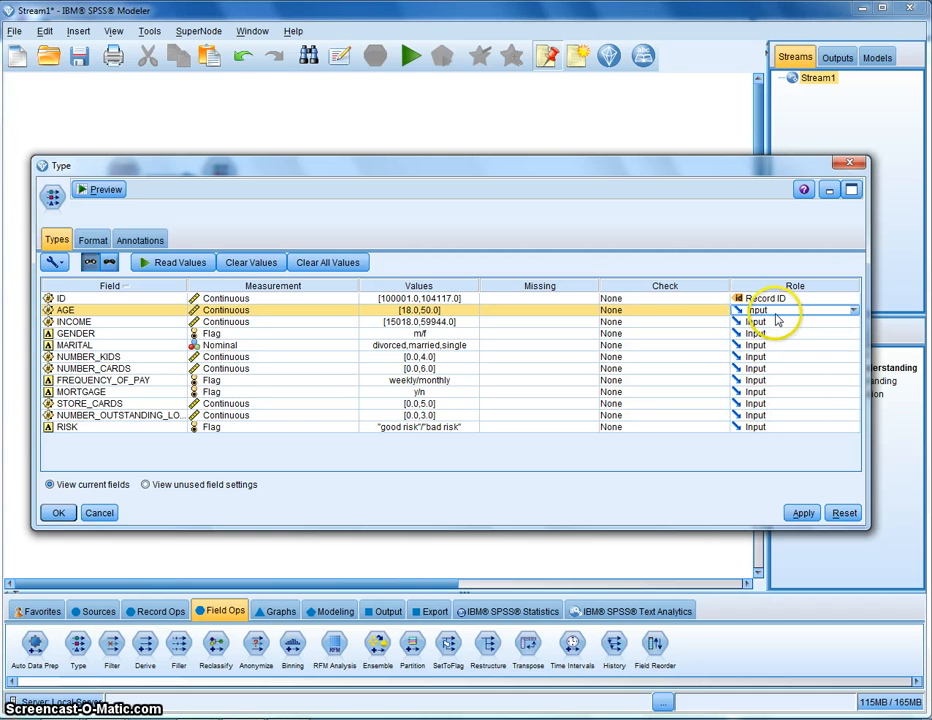
left_click(762, 428)
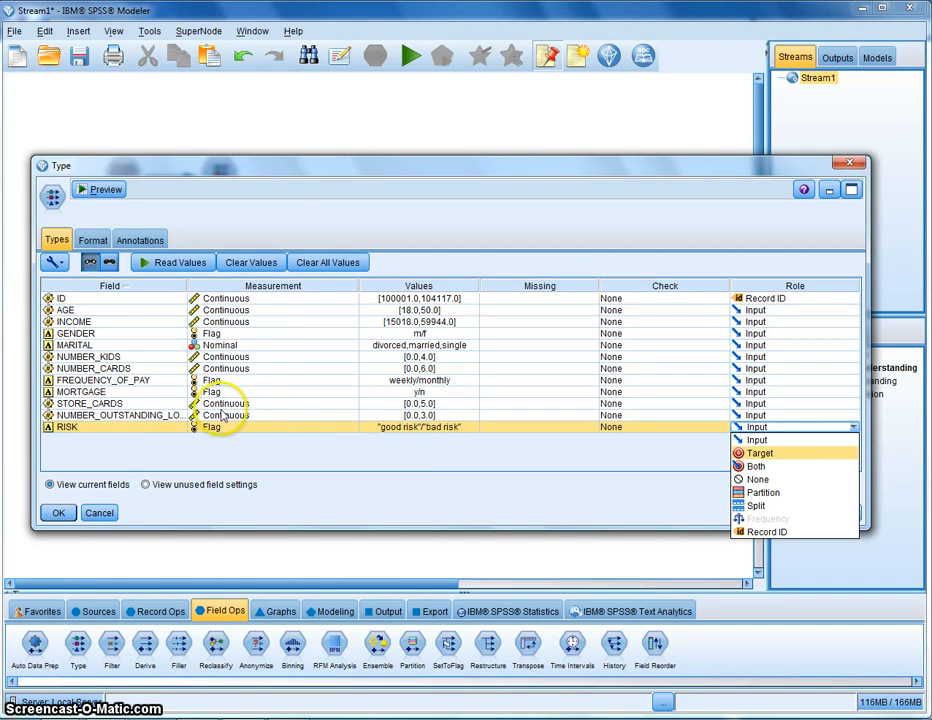
left_click_drag(185, 285, 291, 285)
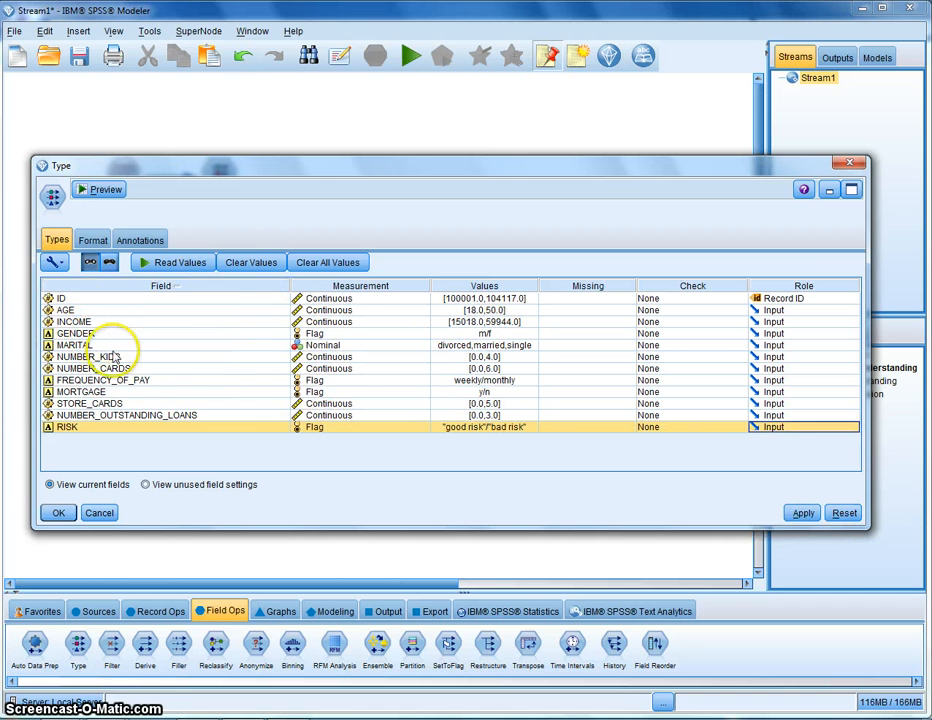
left_click(785, 428)
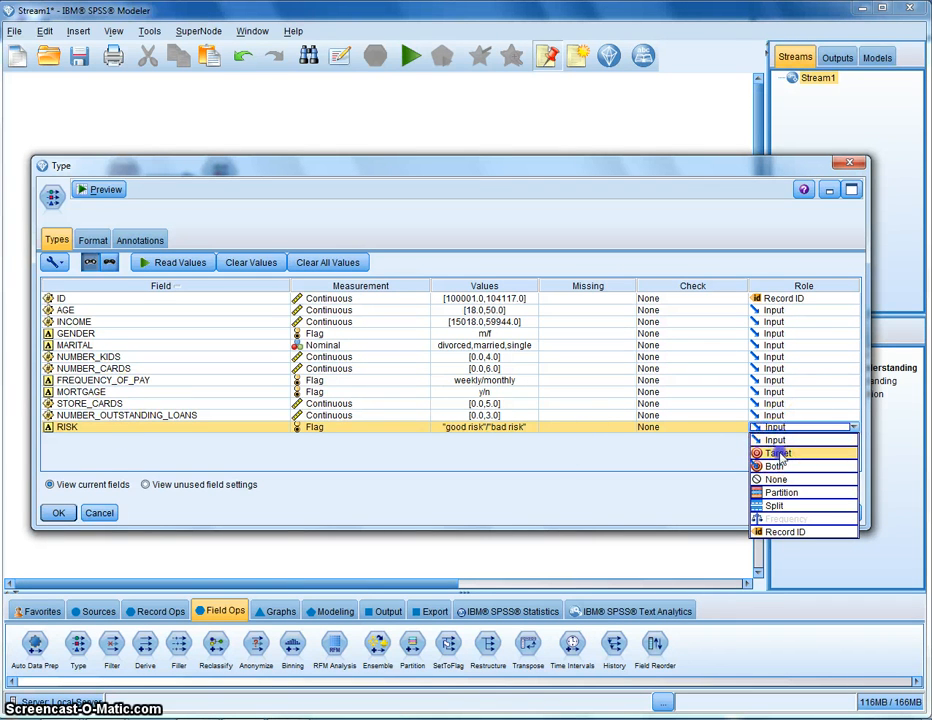
left_click(779, 454)
left_click(803, 513)
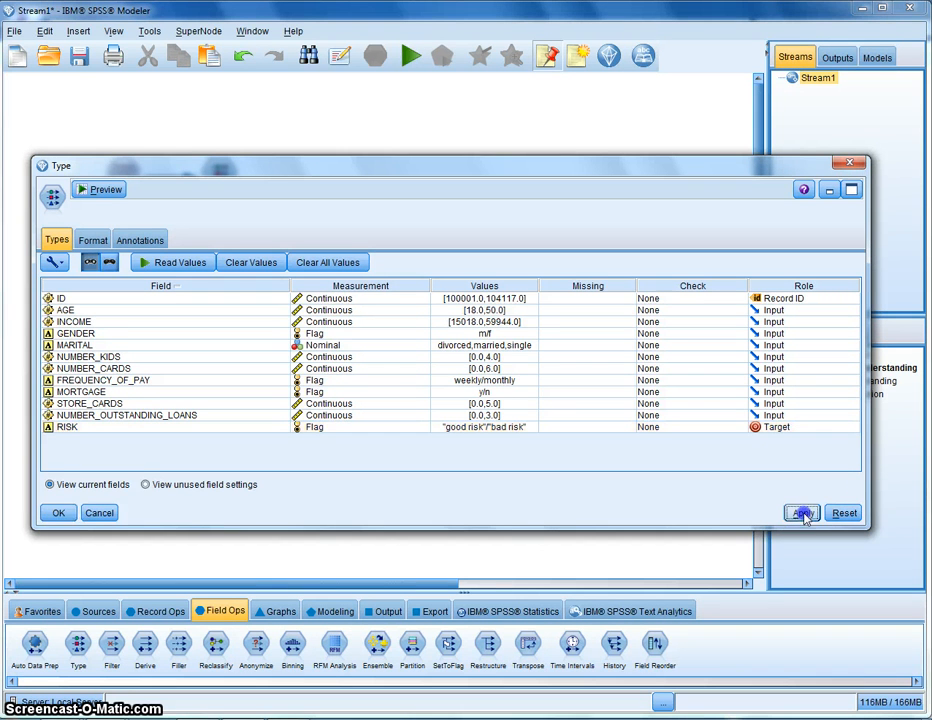
left_click(58, 513)
Move the Type node slightly upward on the canvas
left_click(216, 160)
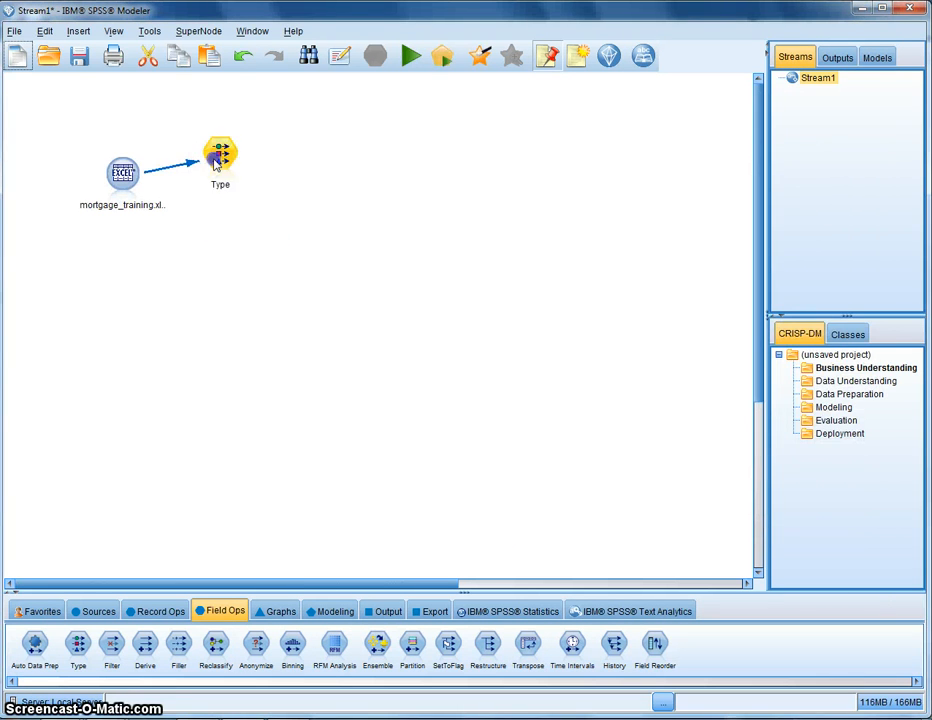
left_click_drag(214, 163, 222, 147)
left_click(128, 176)
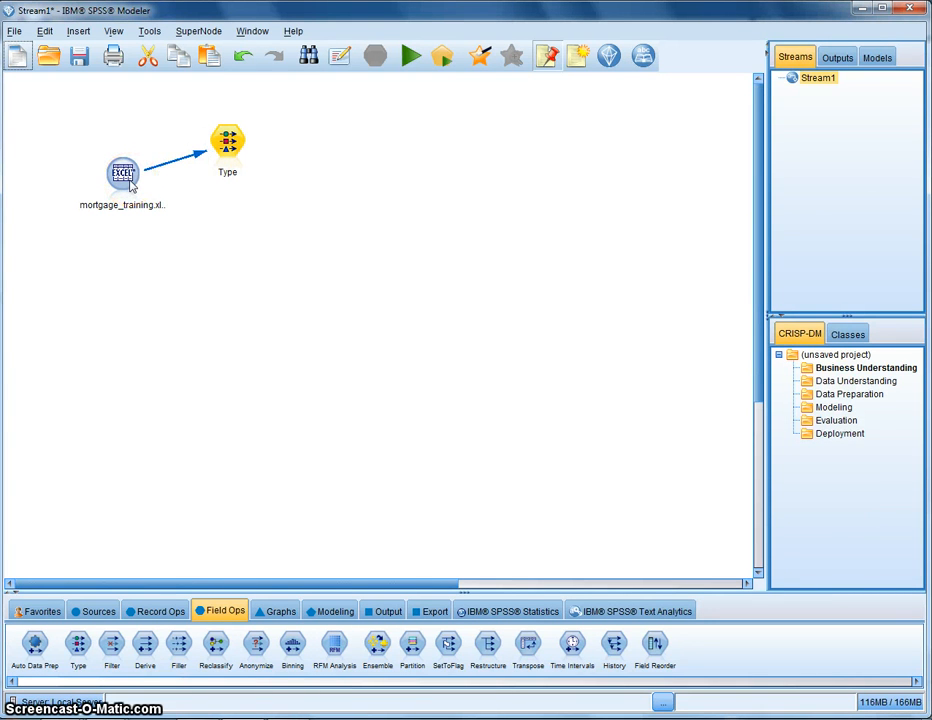
Add a Histogram node connected after the Type node
left_click(283, 612)
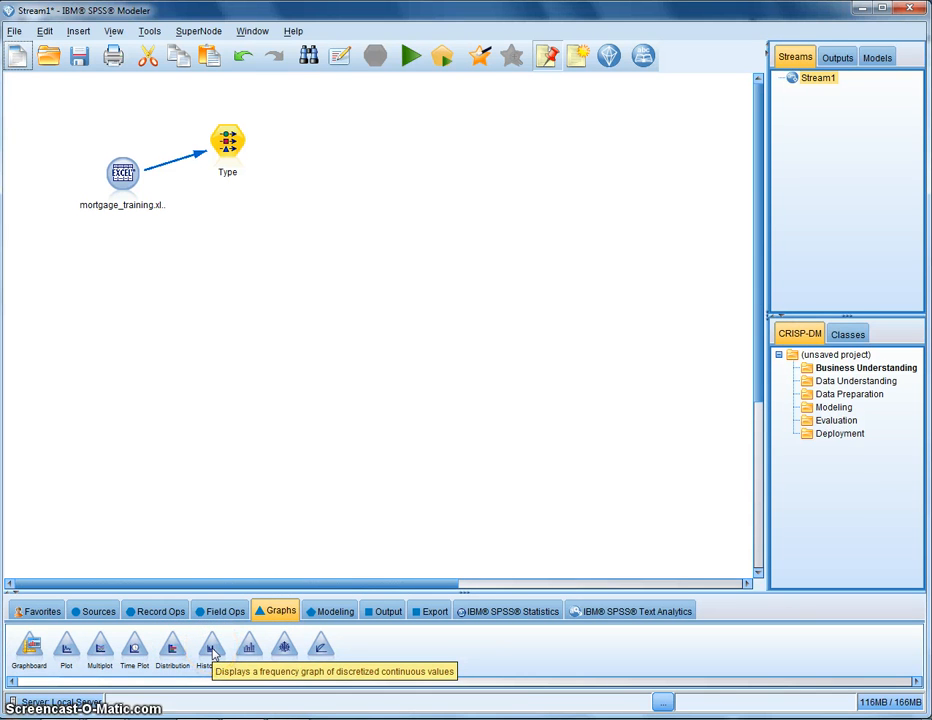
double_click(212, 655)
left_click_drag(304, 158, 345, 150)
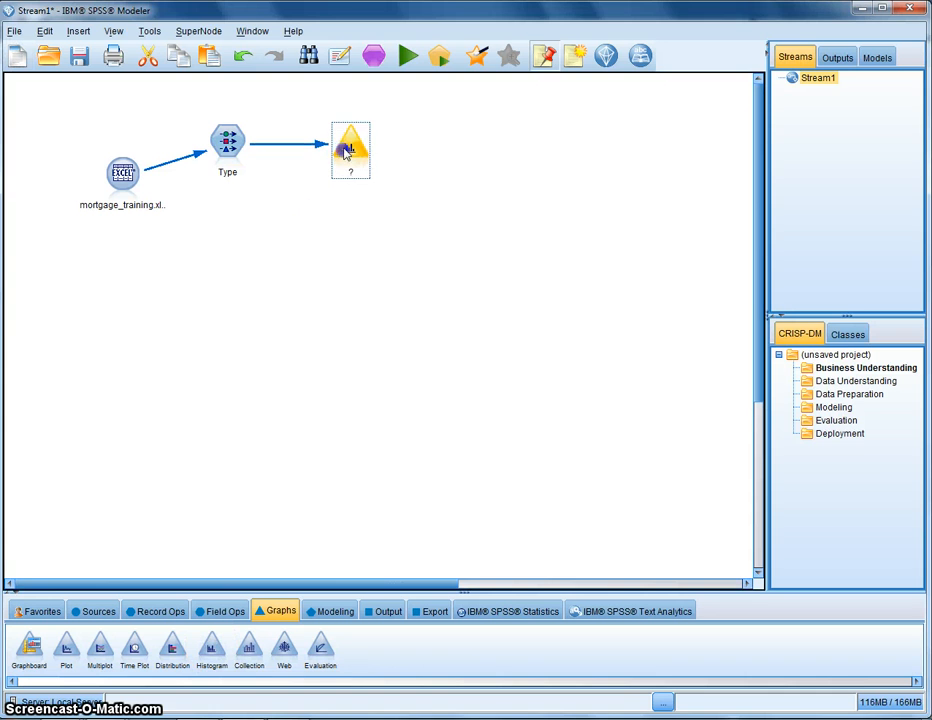
Set the histogram's field to AGE, run it, and enlarge the graph window before closing it
double_click(346, 148)
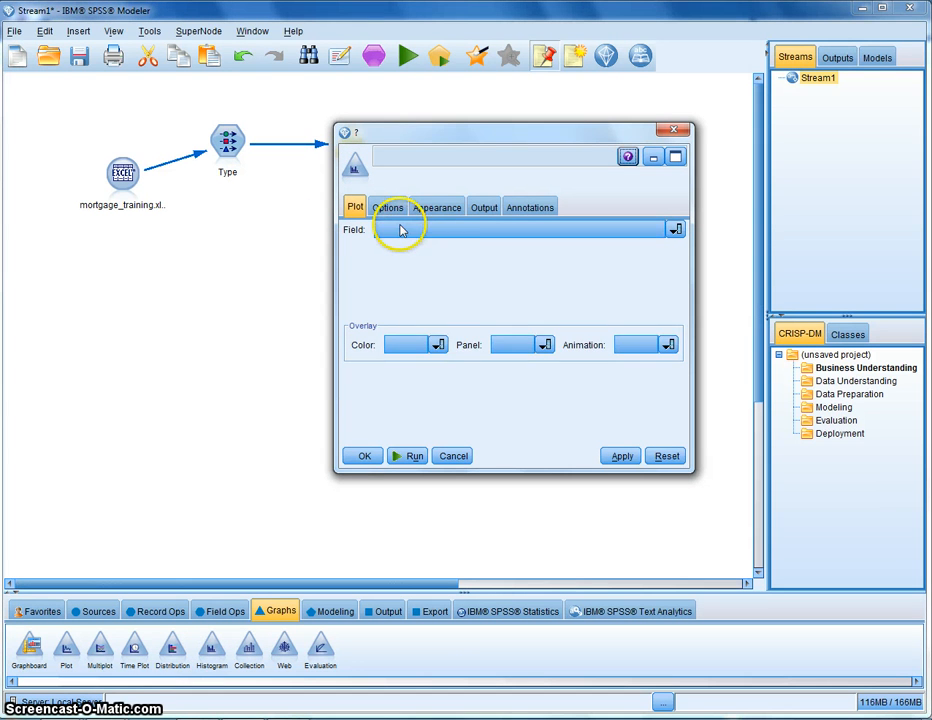
left_click(398, 229)
left_click(423, 294)
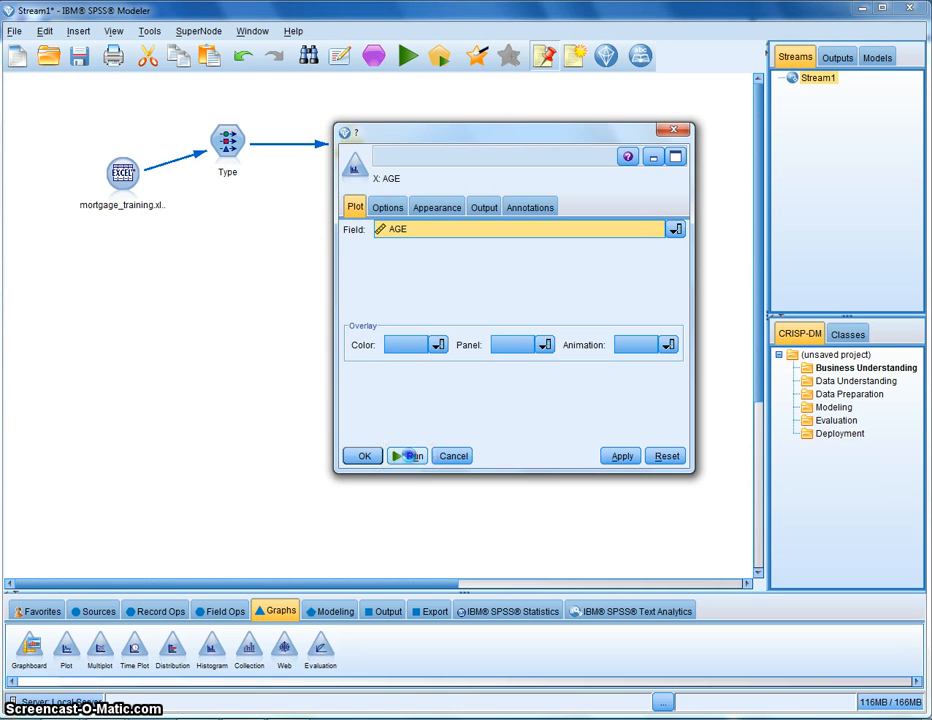
left_click(409, 456)
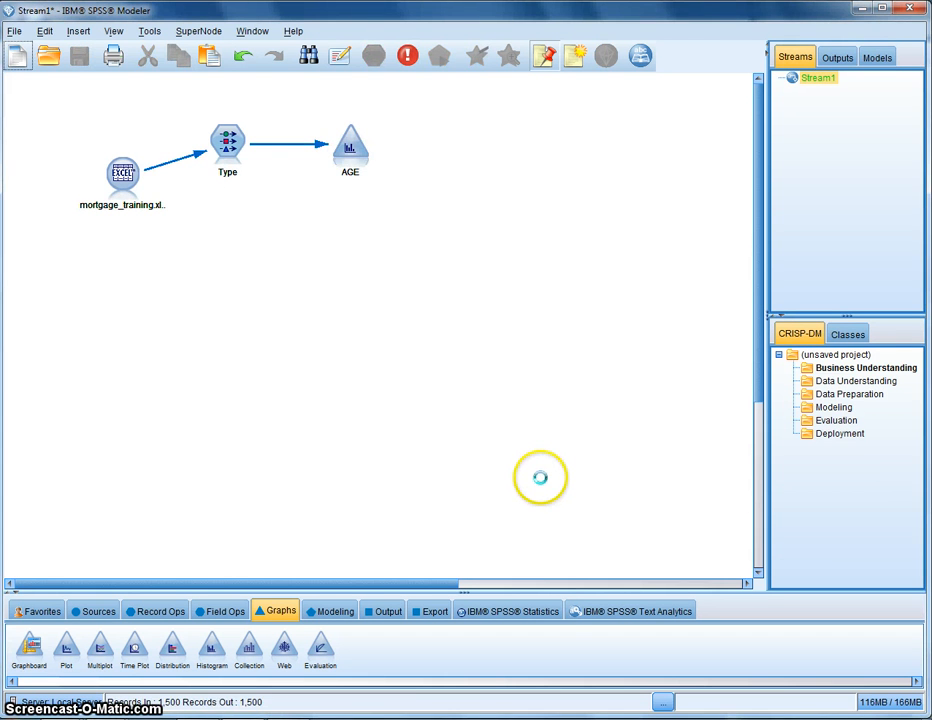
left_click_drag(308, 19, 456, 312)
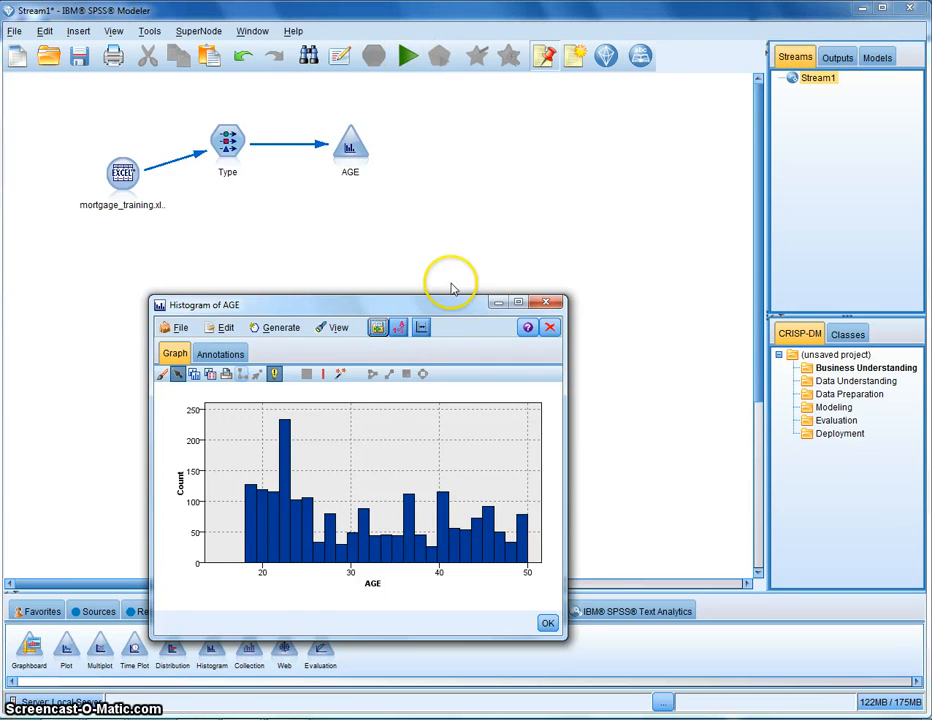
left_click_drag(458, 308, 431, 146)
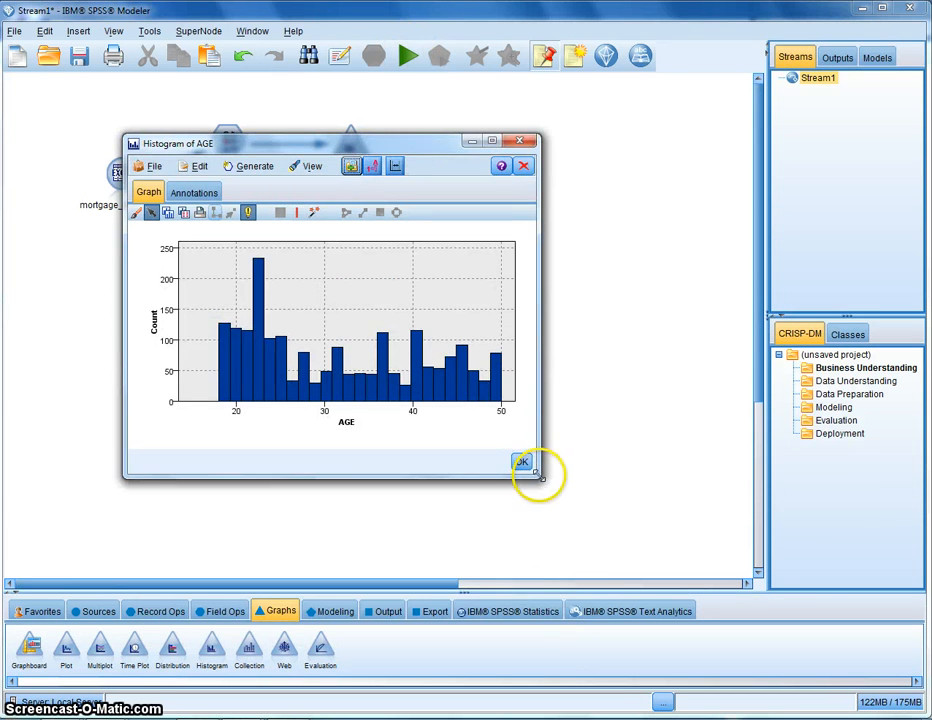
left_click_drag(547, 481, 726, 606)
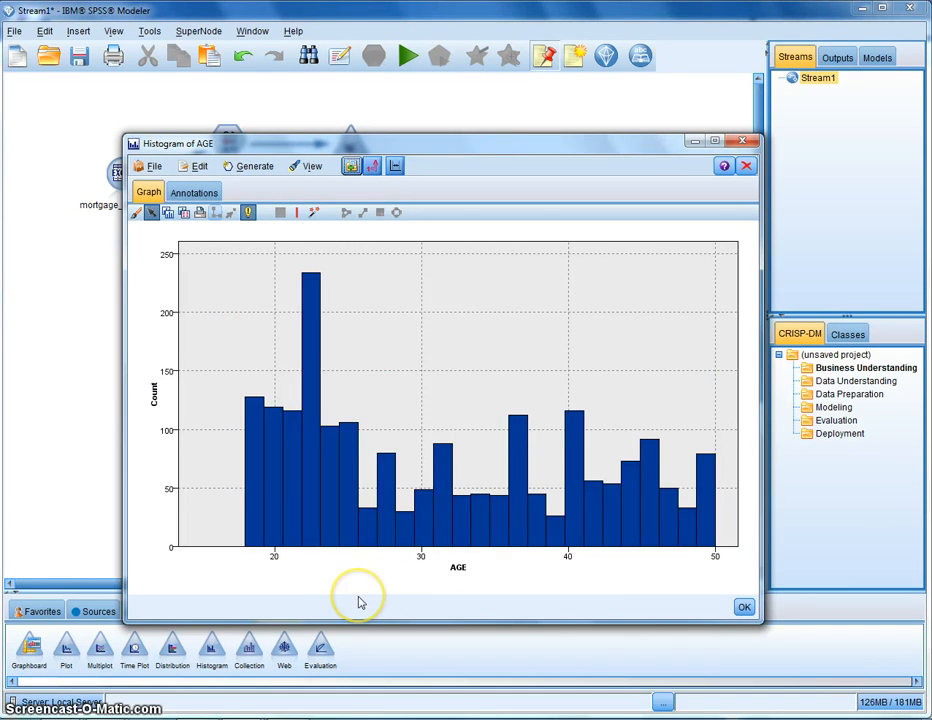
left_click(741, 140)
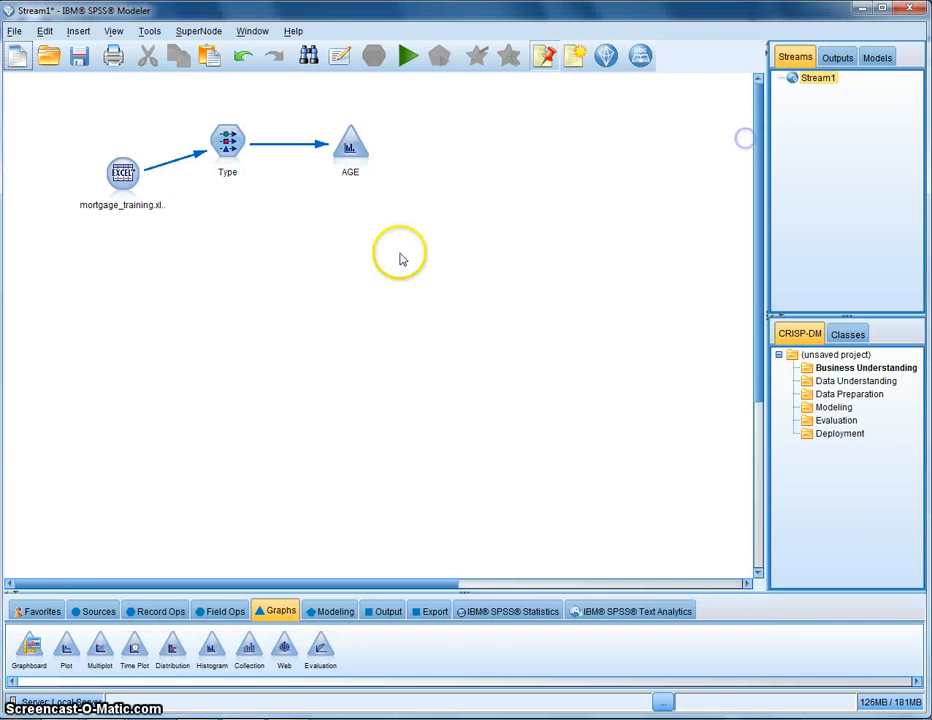
Rerun the AGE histogram with GENDER as color overlay and MARITAL as panel, then close the graph
left_click(348, 155)
double_click(348, 155)
left_click(412, 345)
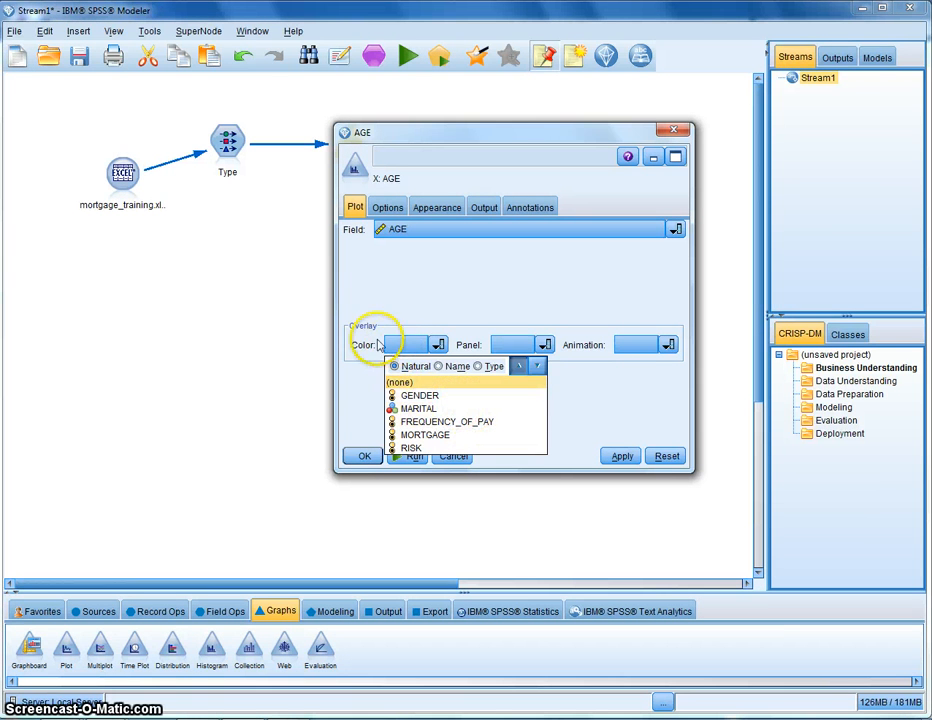
left_click(433, 396)
left_click(543, 345)
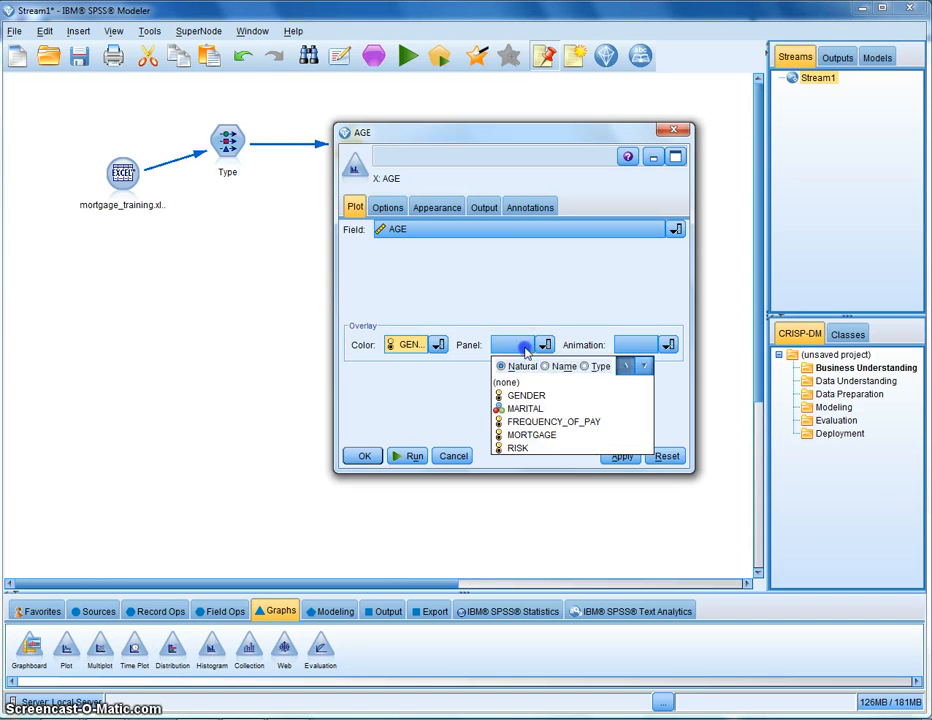
left_click(525, 409)
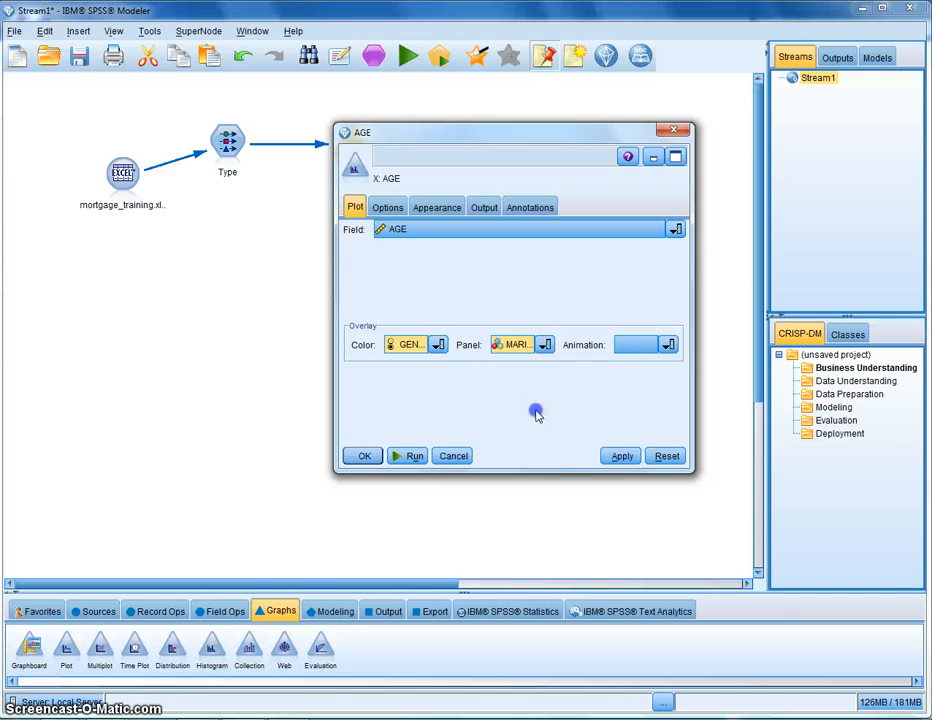
left_click(410, 456)
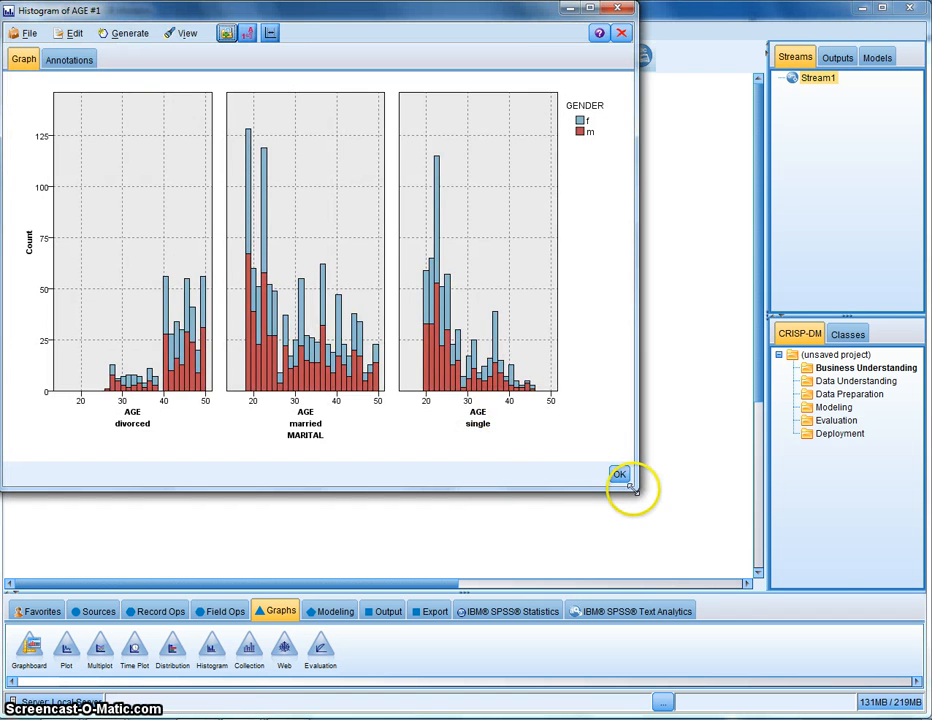
left_click_drag(633, 489, 836, 578)
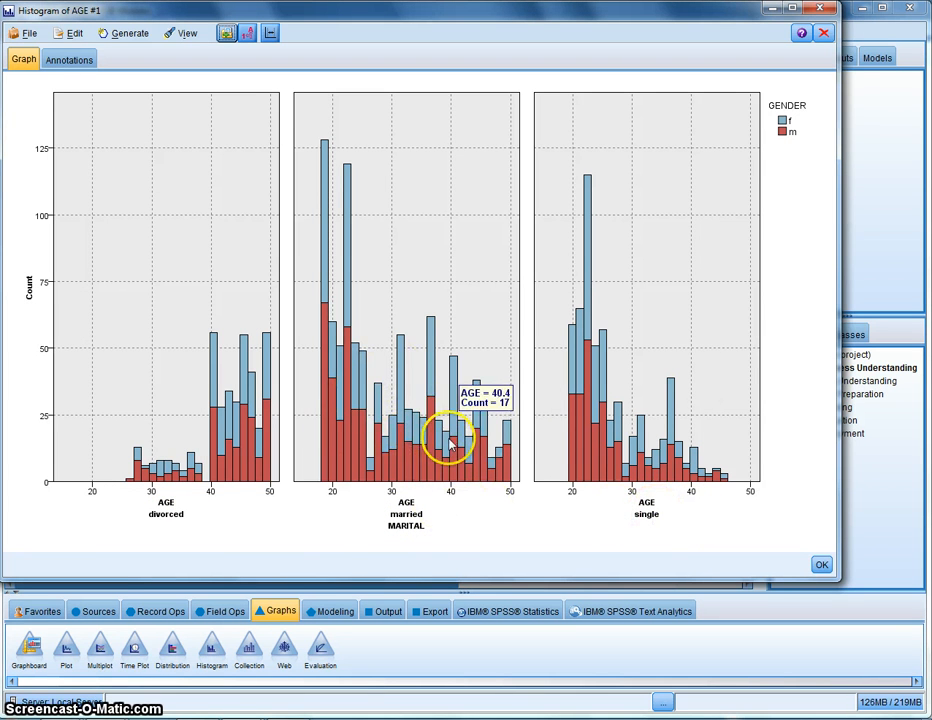
left_click(817, 10)
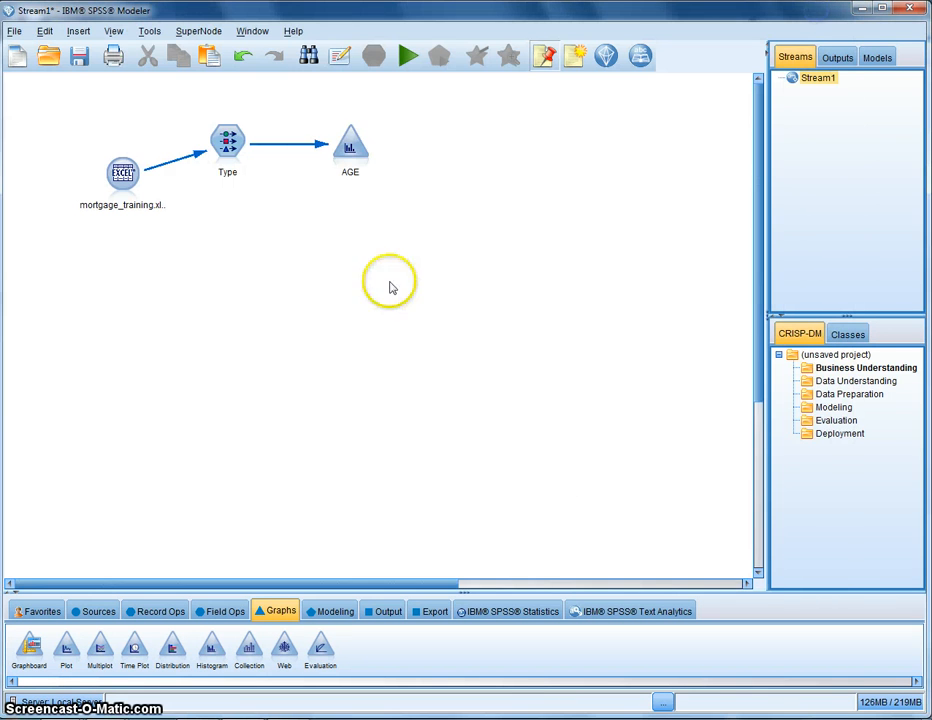
Delete the histogram node and add a Graphboard node connected after the Type node
left_click(350, 150)
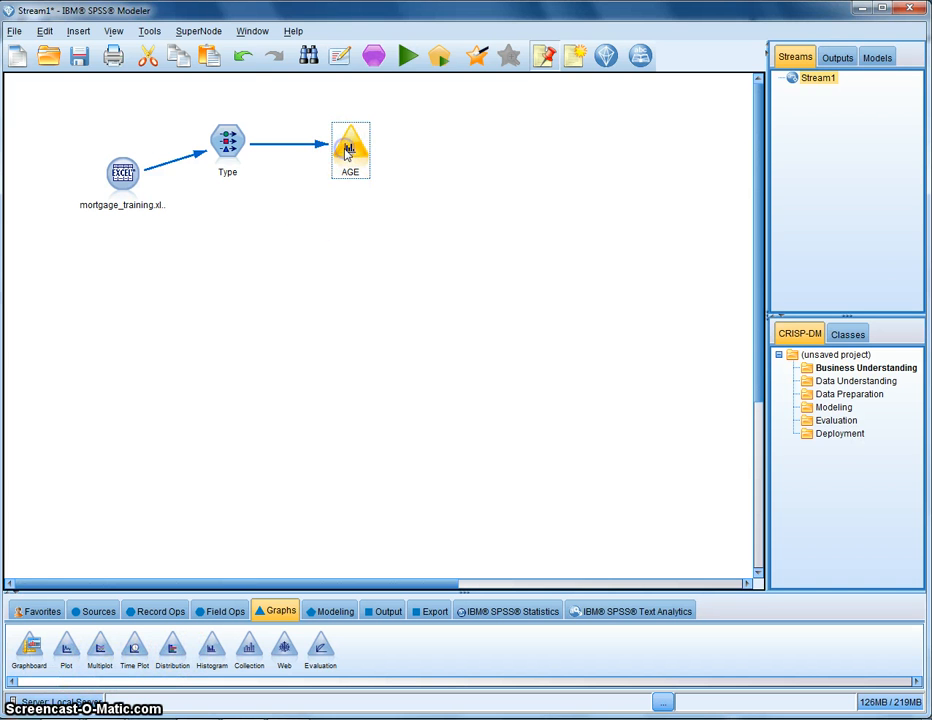
key("Delete")
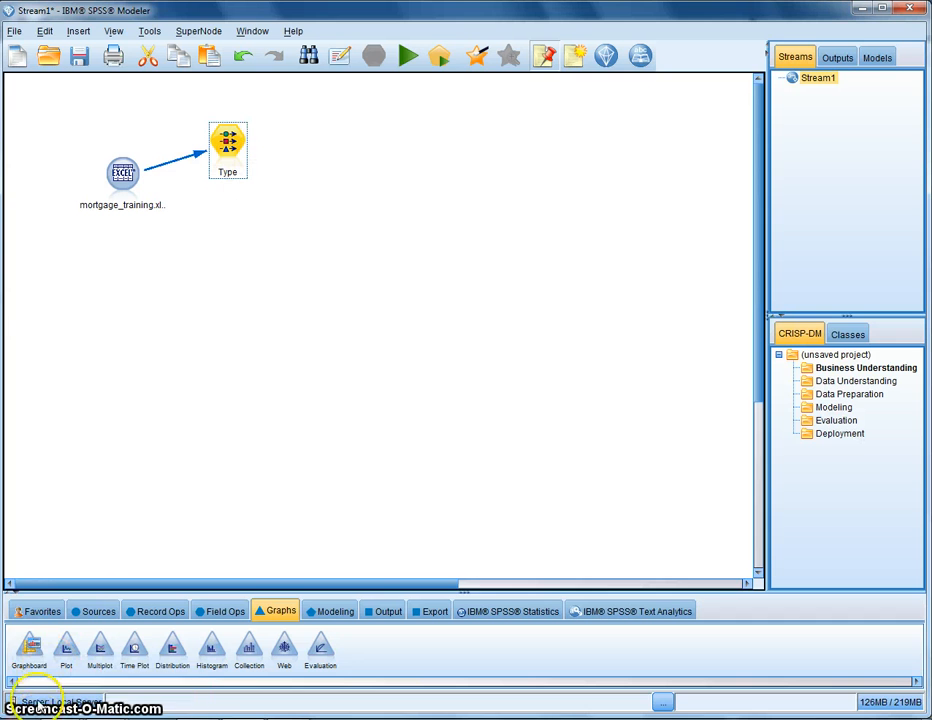
double_click(29, 655)
left_click_drag(292, 154, 352, 150)
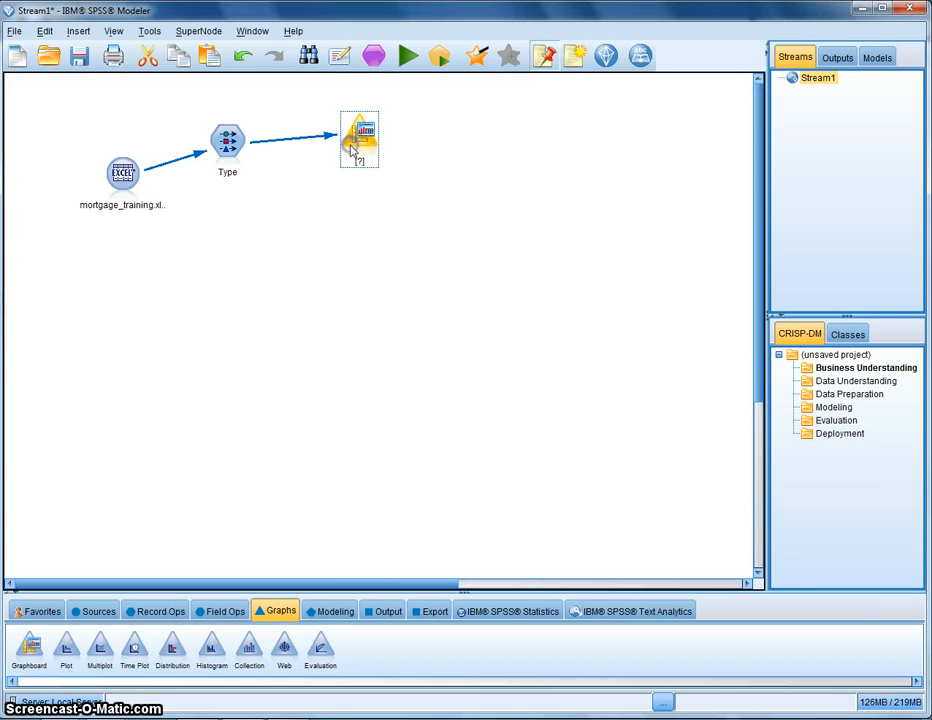
Create a scatterplot of AGE and INCOME in the Graphboard node, run it, and close the graph
double_click(355, 140)
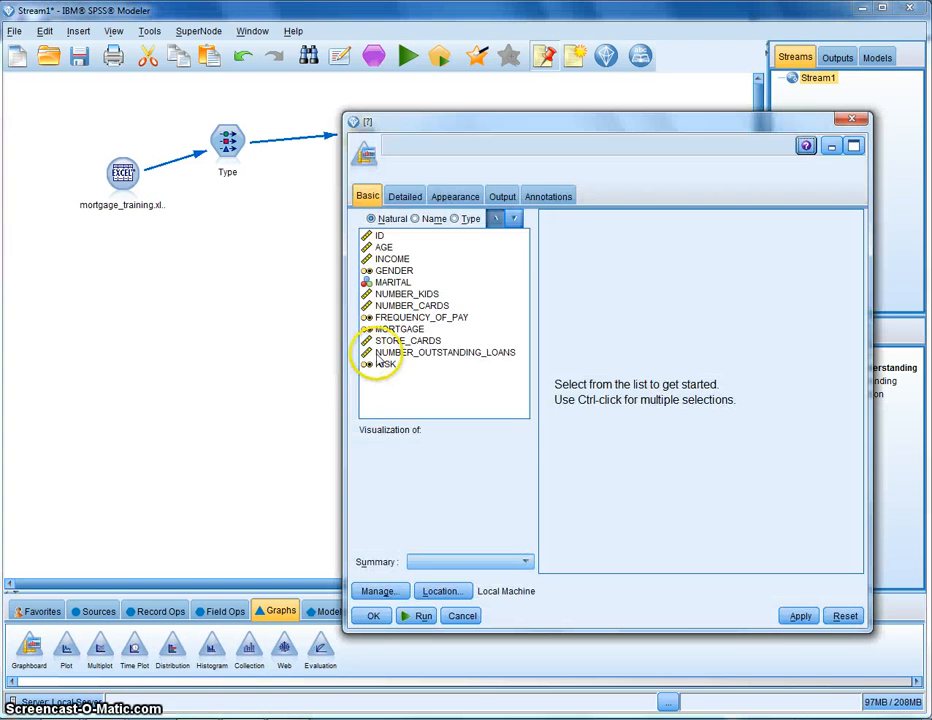
left_click(389, 249)
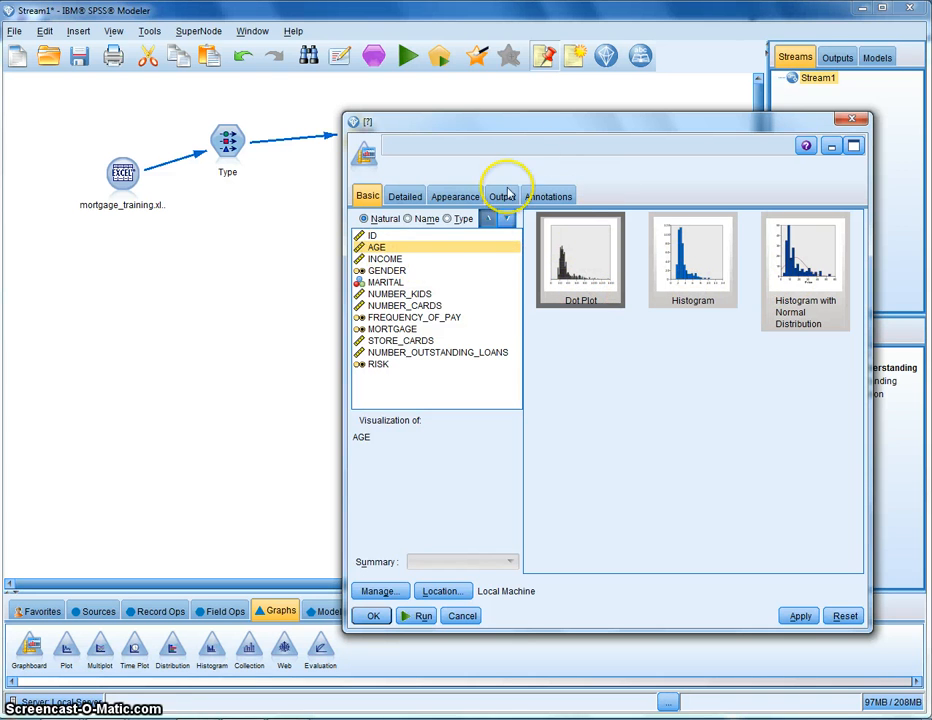
left_click(400, 258, "ctrl")
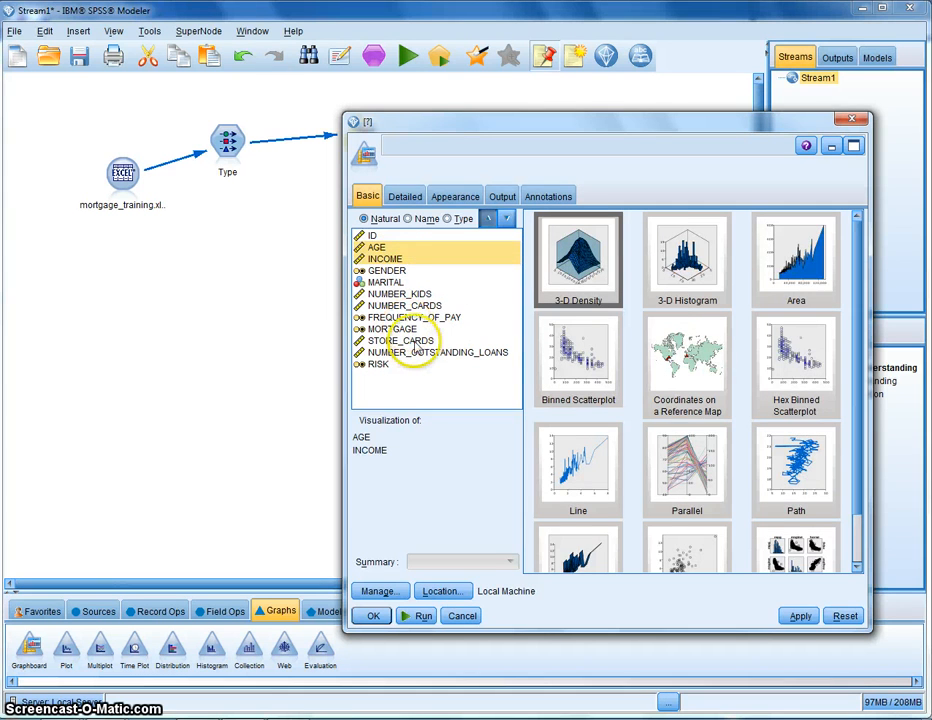
left_click(396, 271, "ctrl")
left_click(398, 269, "ctrl")
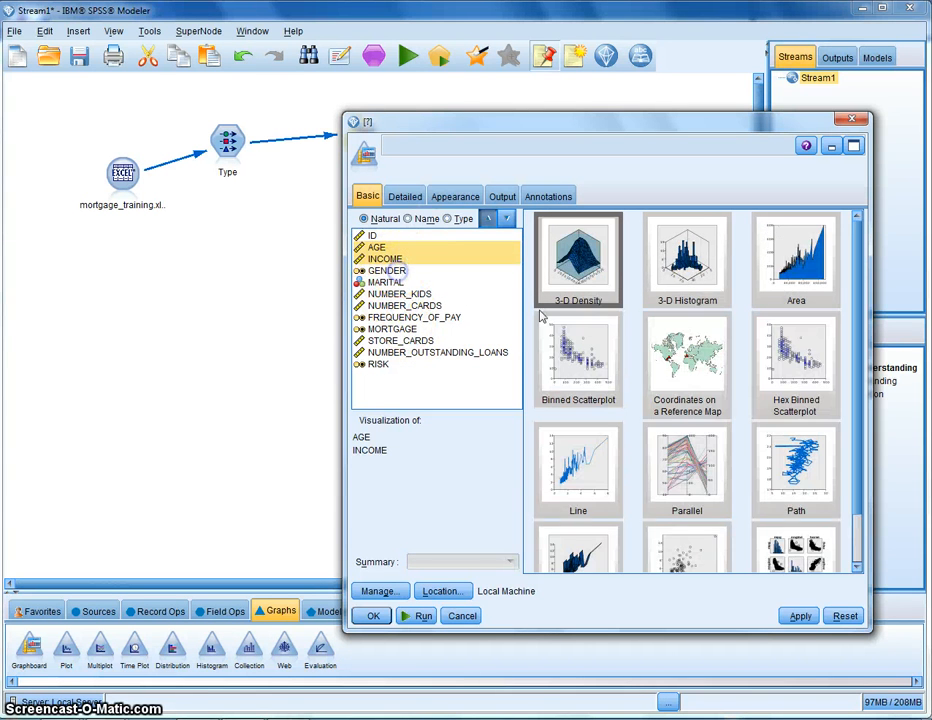
scroll(669, 378, "down", 1)
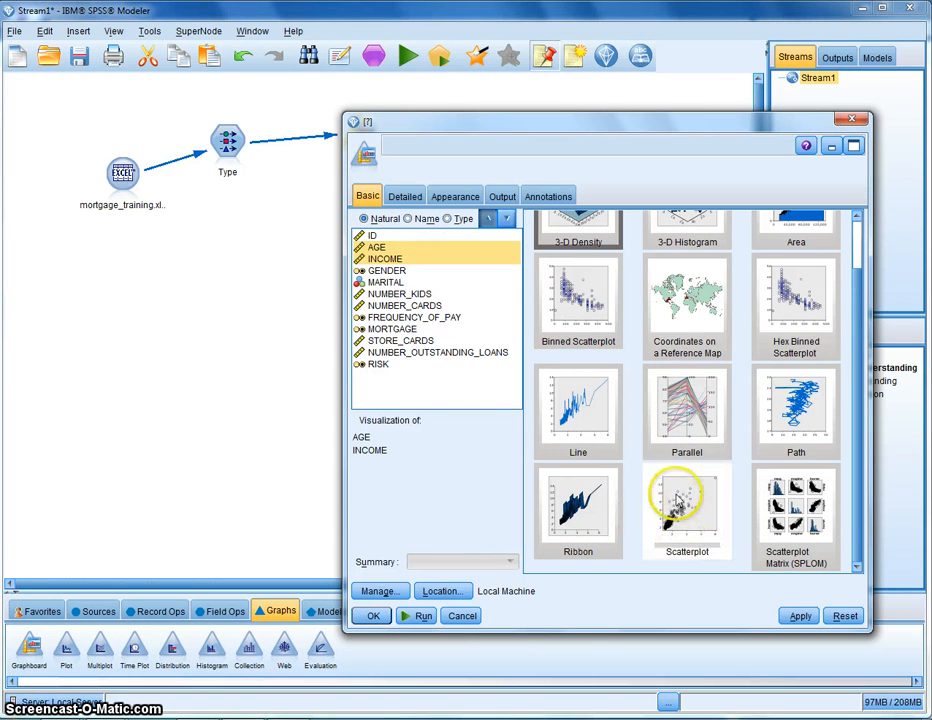
left_click(704, 530)
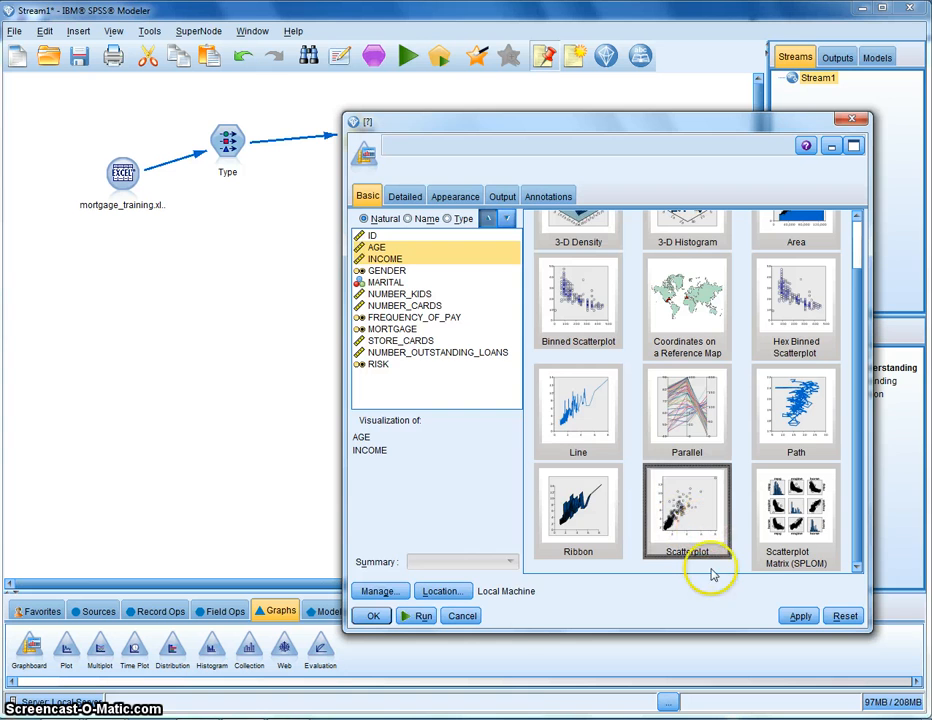
left_click(418, 616)
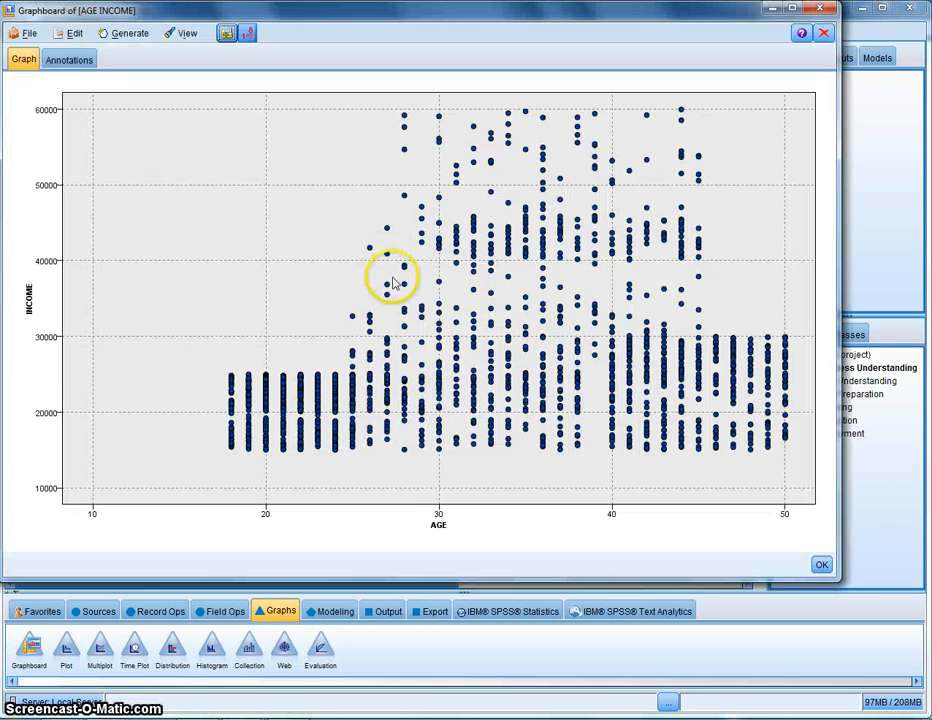
left_click(820, 8)
Rearrange the Type and Graphboard nodes on the canvas
left_click_drag(387, 124, 360, 138)
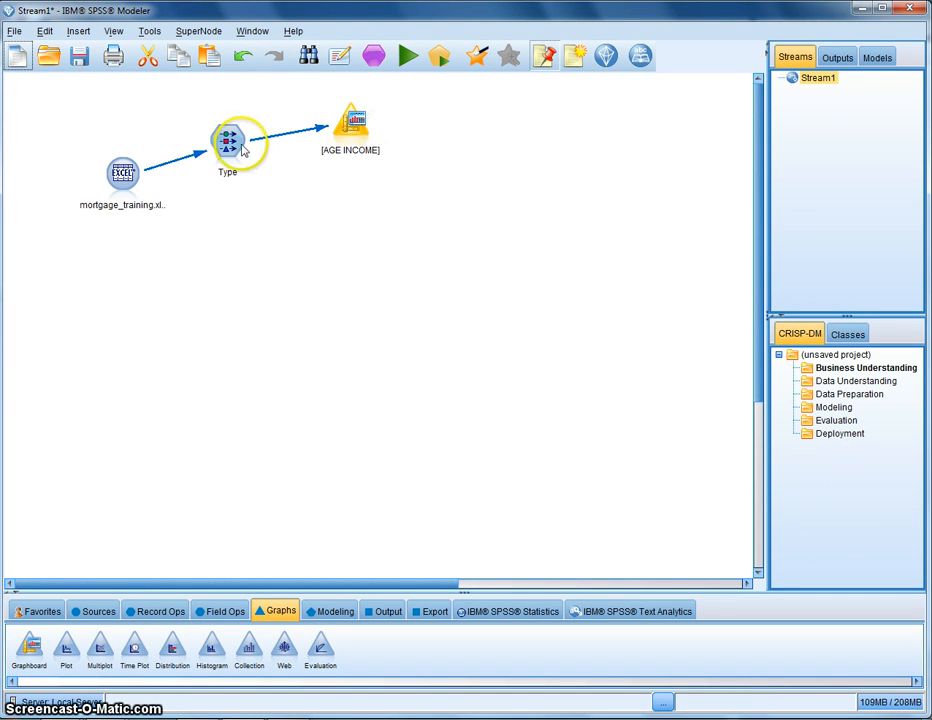
left_click_drag(236, 150, 260, 181)
left_click_drag(348, 130, 370, 128)
left_click(369, 129)
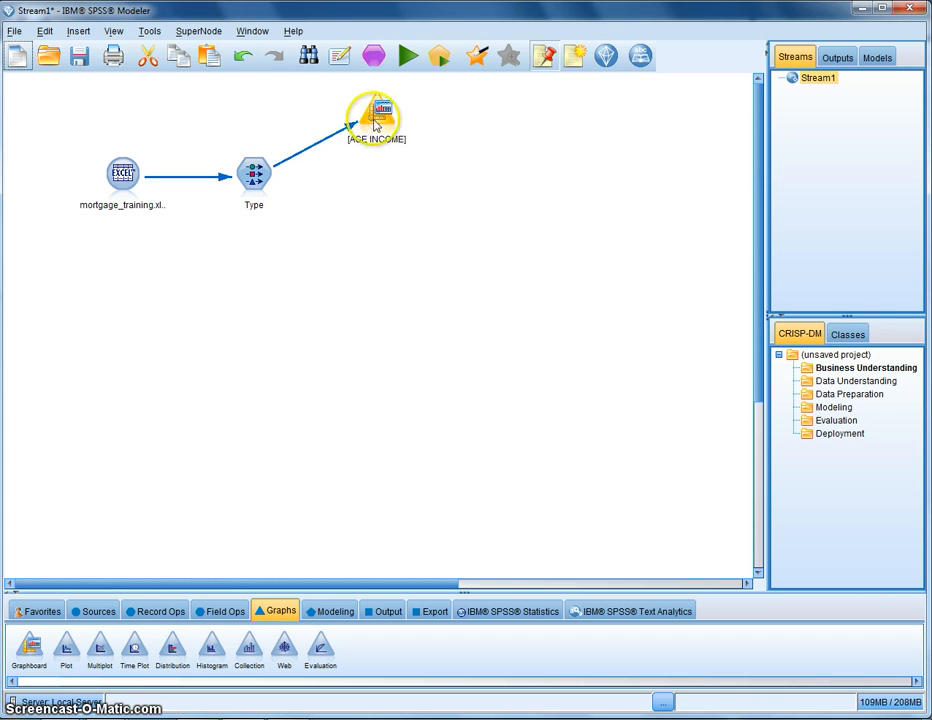
Delete the Graphboard node and move the Type node slightly upward
key("Delete")
left_click_drag(256, 177, 262, 151)
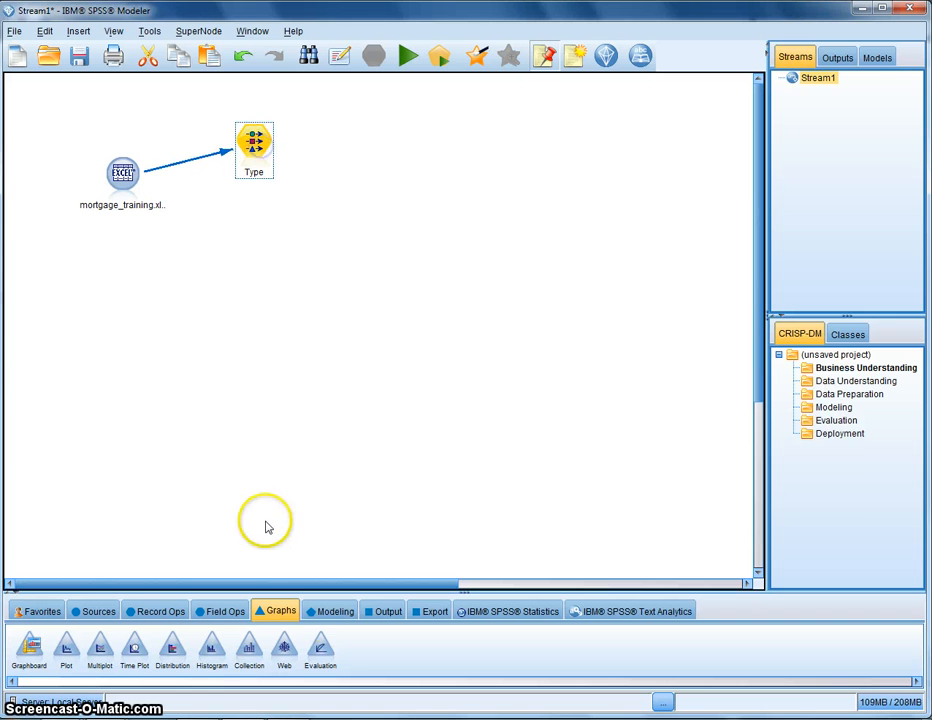
Review the field measurements and roles in the Type node, then close it without changes
left_click(331, 612)
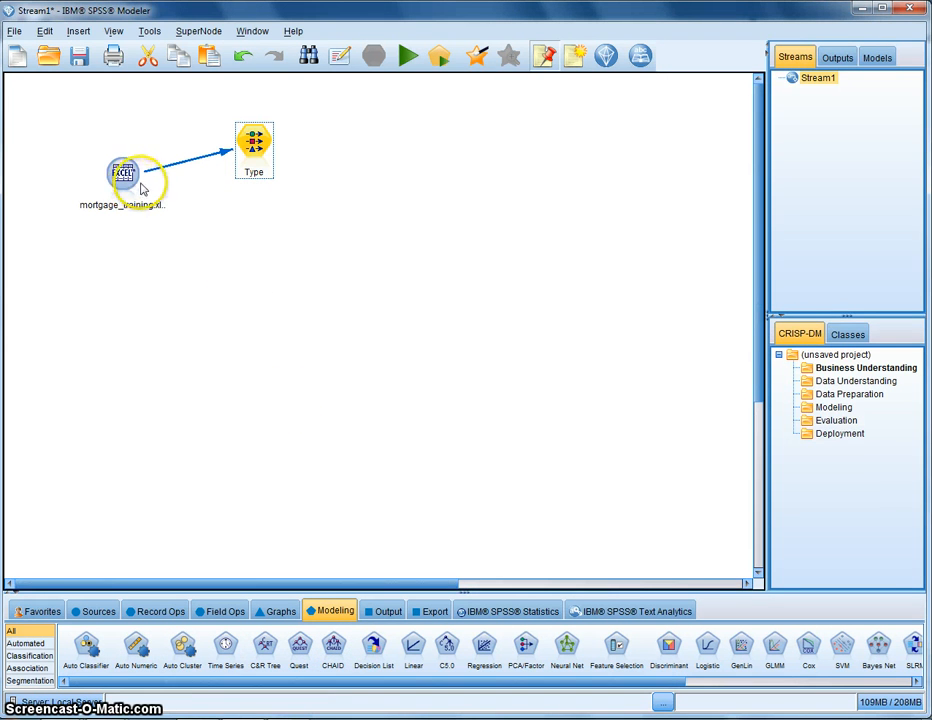
double_click(253, 167)
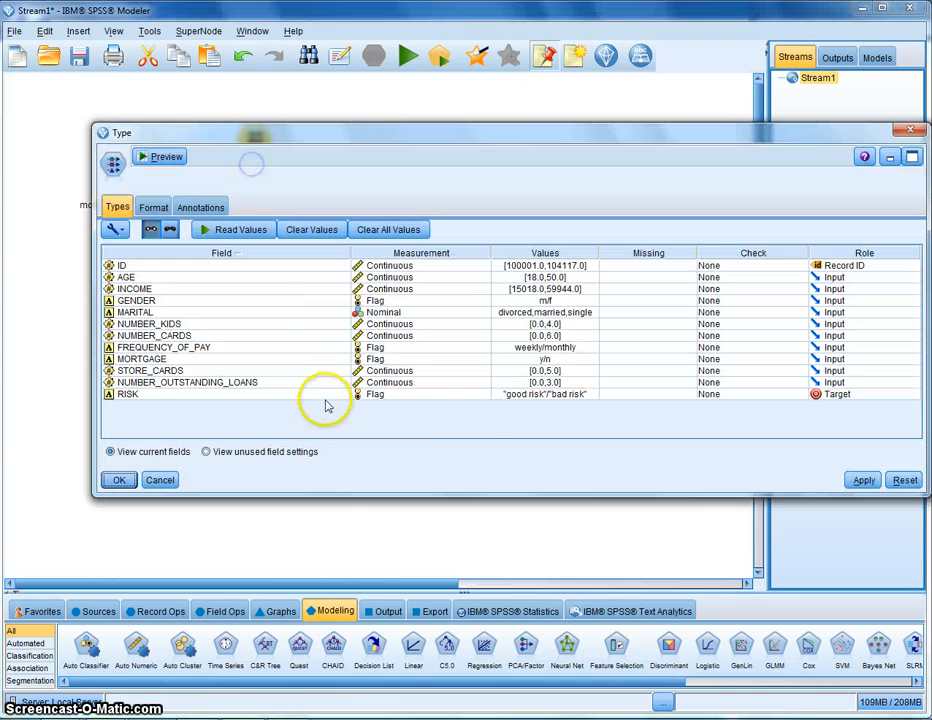
left_click(527, 400)
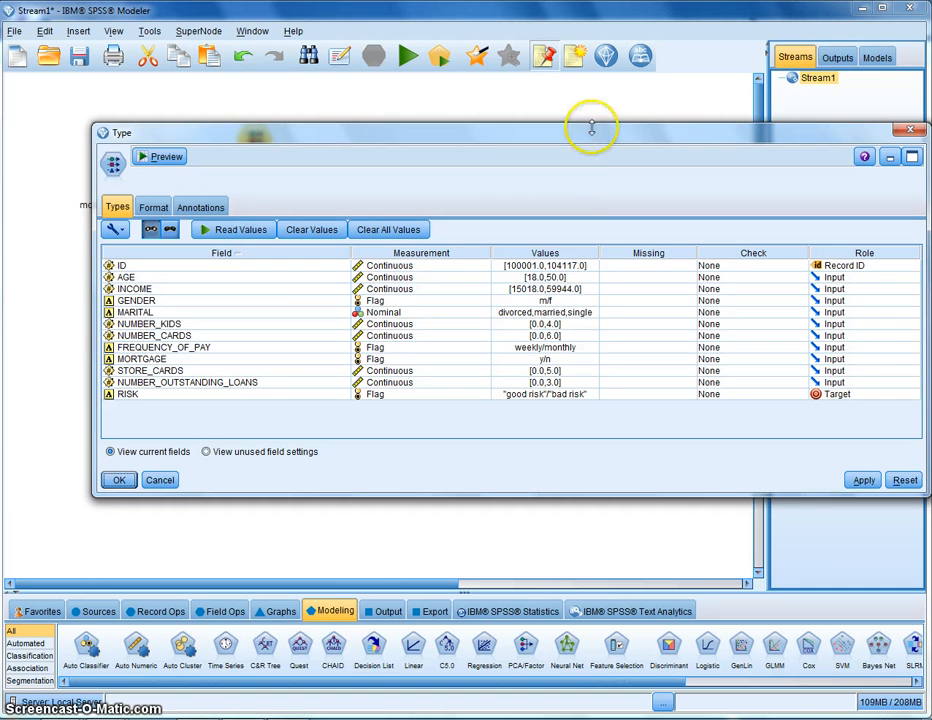
left_click_drag(590, 140, 525, 133)
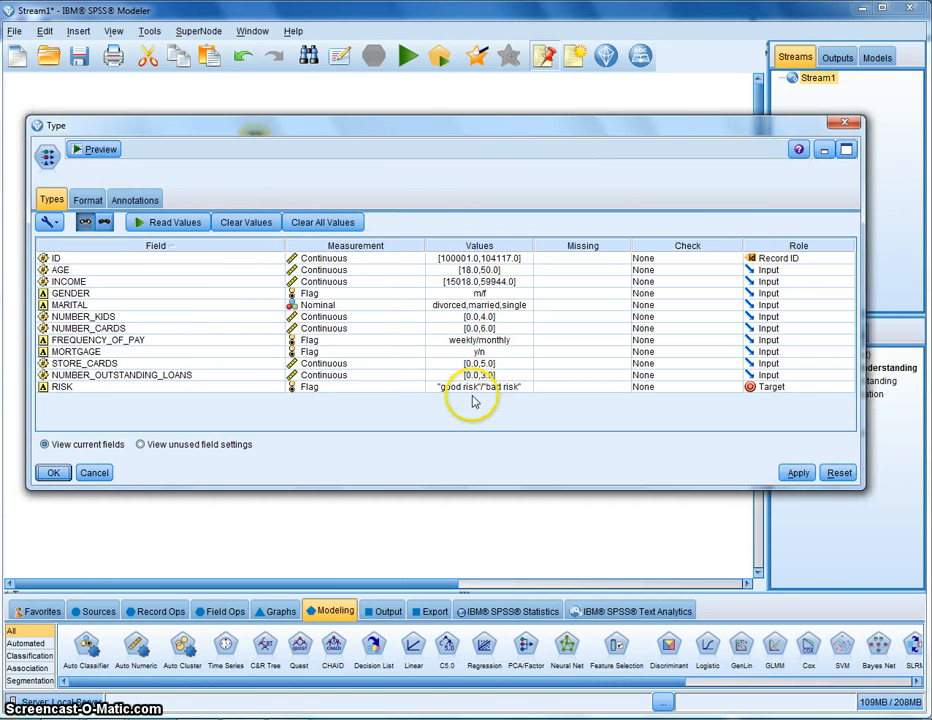
left_click(94, 474)
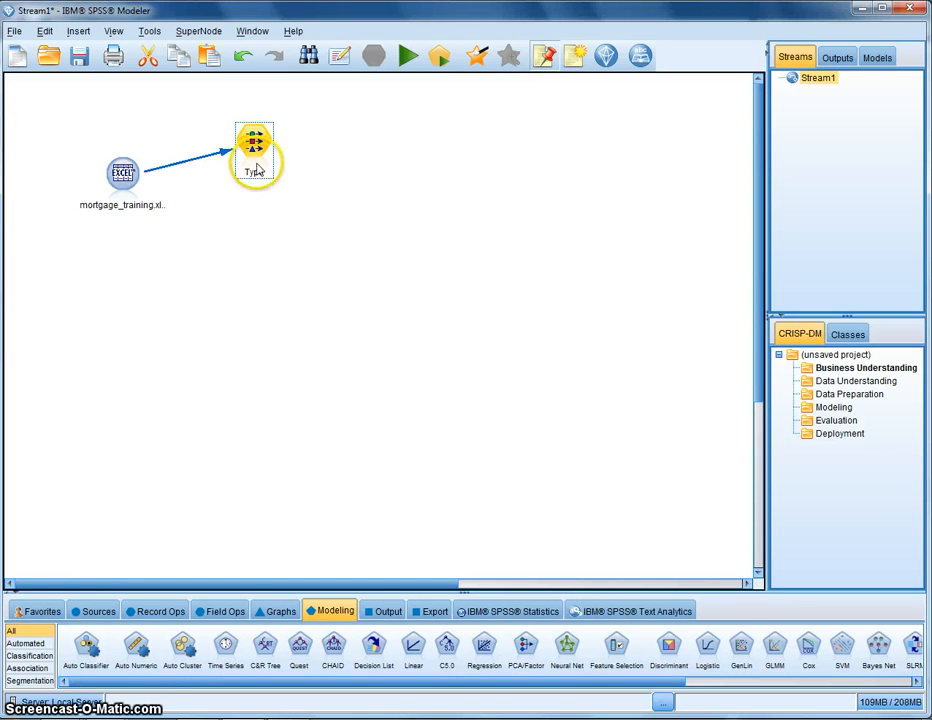
Add a C5.0 modeling node connected after the Type node and reconfirm the Type node settings
left_click_drag(260, 168, 278, 158)
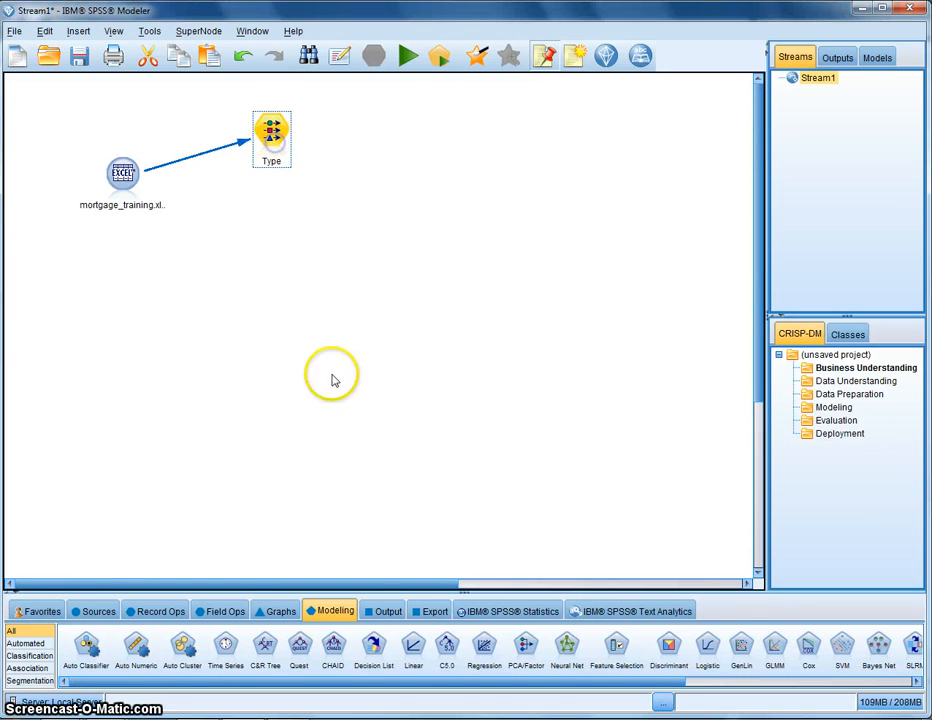
double_click(448, 654)
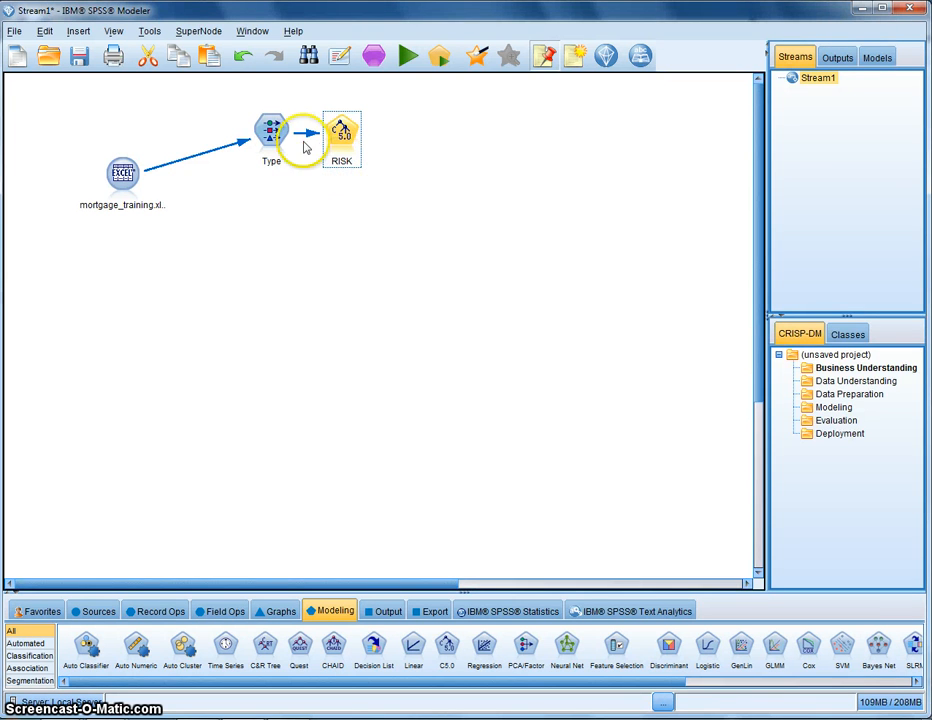
double_click(271, 129)
left_click_drag(360, 126, 301, 258)
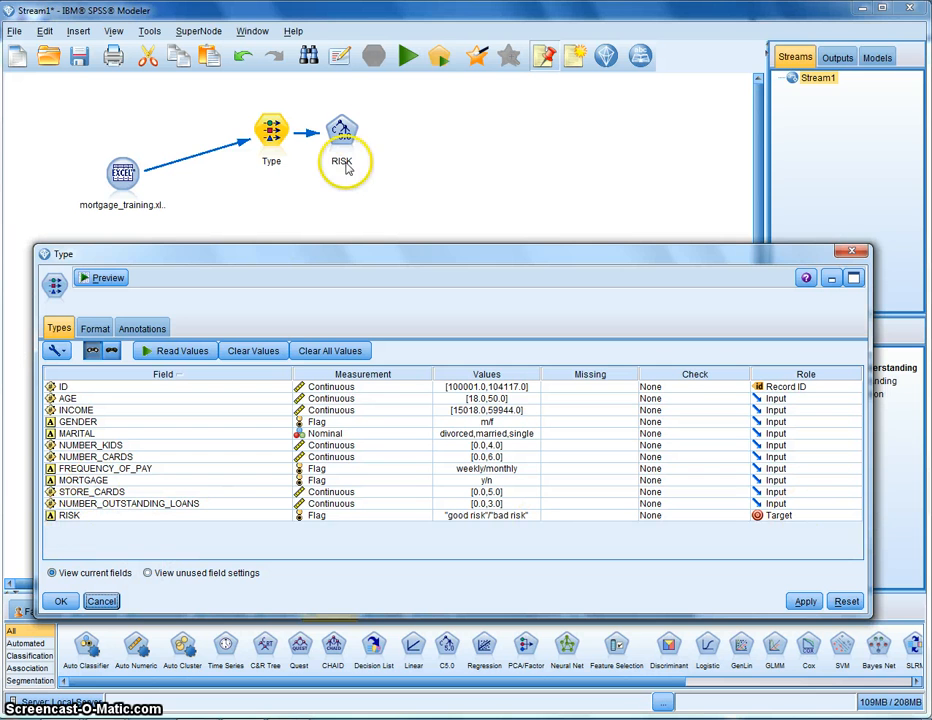
left_click(60, 601)
Run the C5.0 node for the RISK target to build the model
left_click_drag(356, 140, 376, 143)
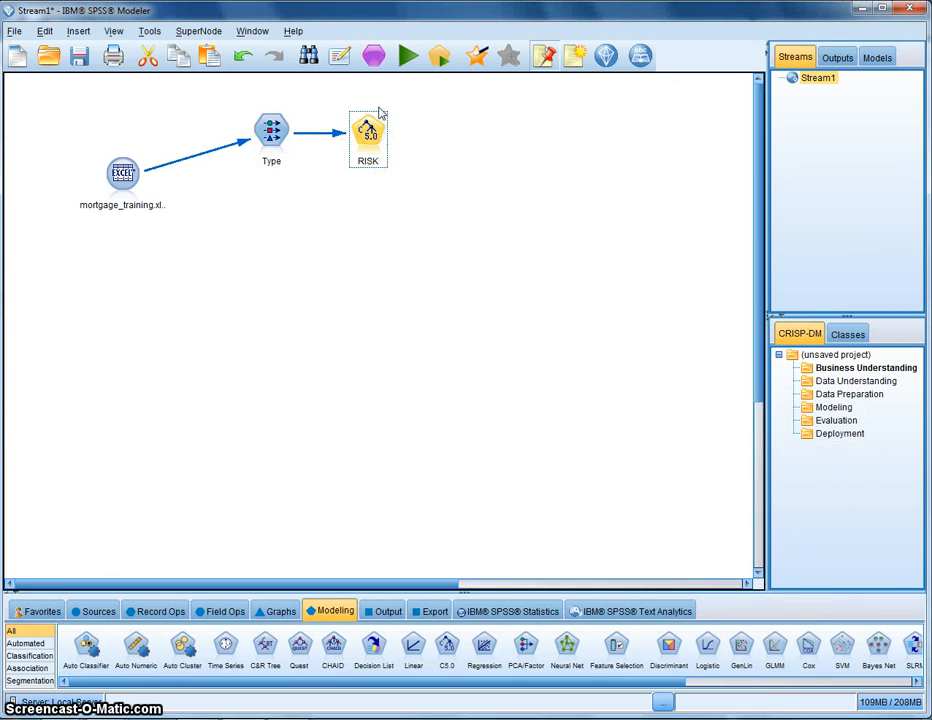
left_click(407, 60)
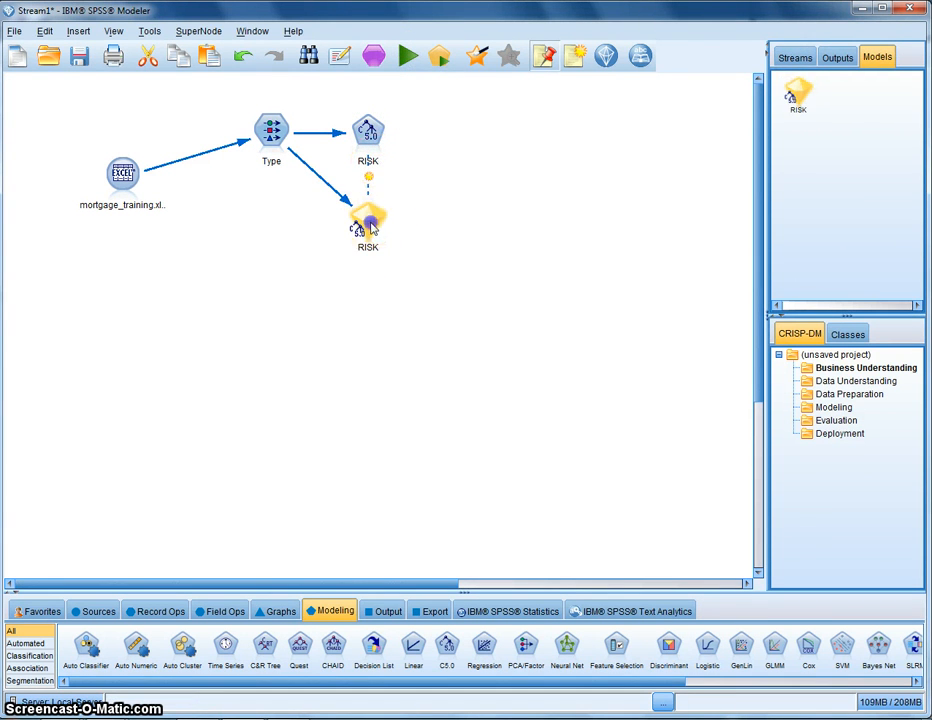
Move the generated RISK model nugget further below the C5.0 node
left_click_drag(362, 220, 360, 266)
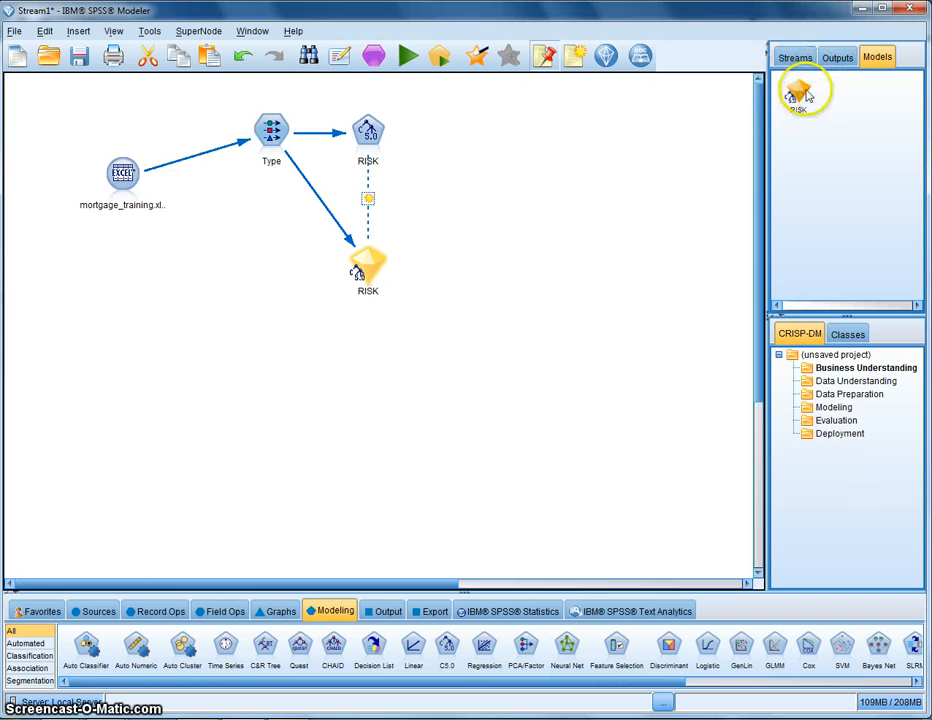
left_click(360, 265)
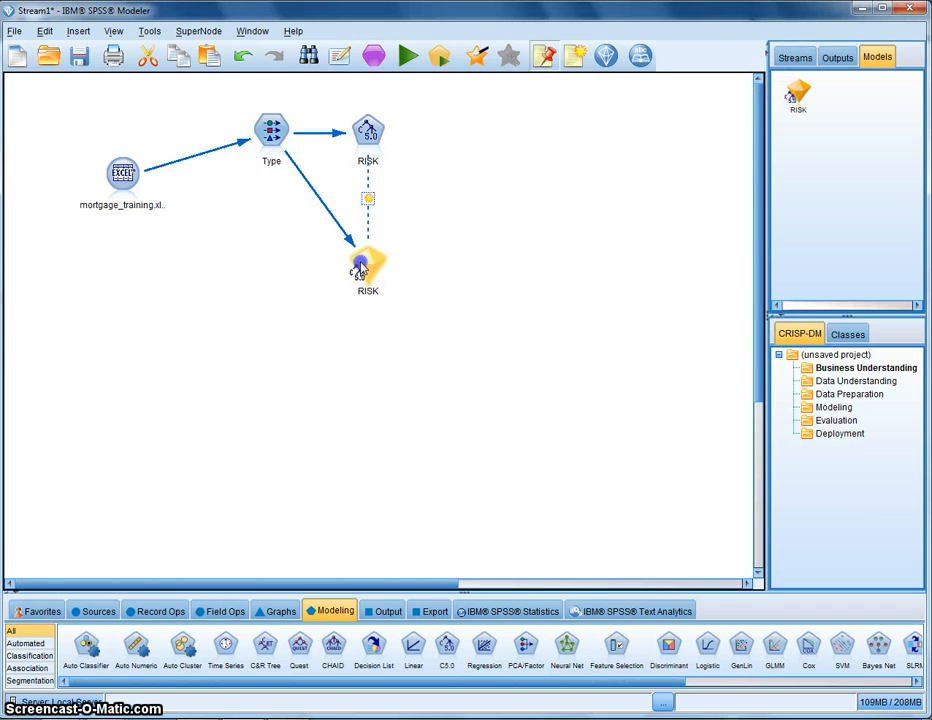
mouse_move(360, 265)
left_mouse_down()
mouse_move(351, 265)
mouse_move(370, 264)
left_mouse_up()
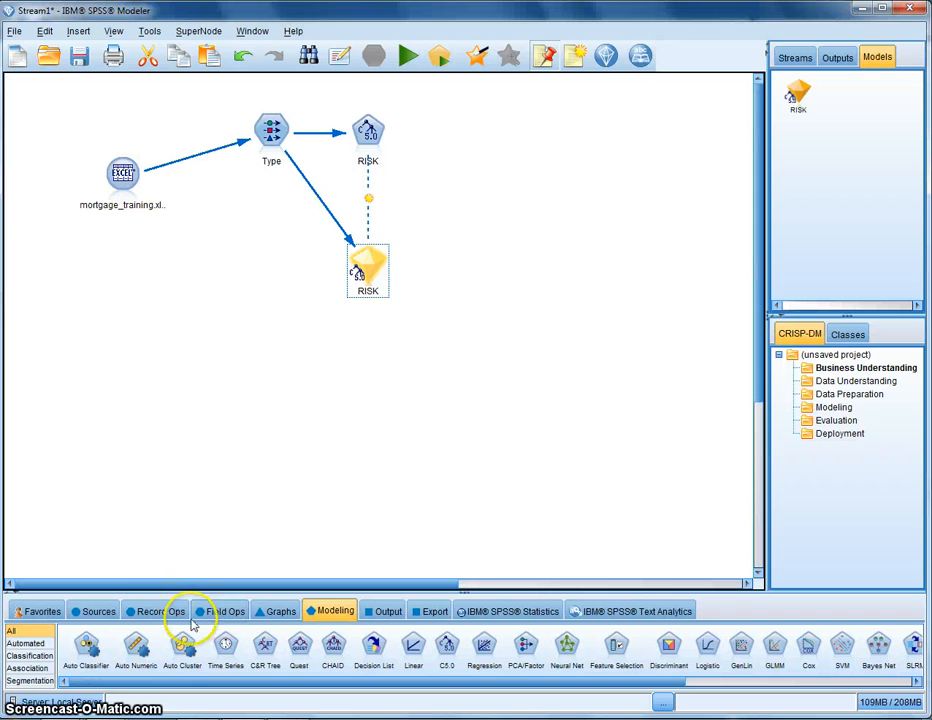
Add a new Excel source node and set its file type to Excel 2007, 2010 (*.xlsx)
left_click(108, 613)
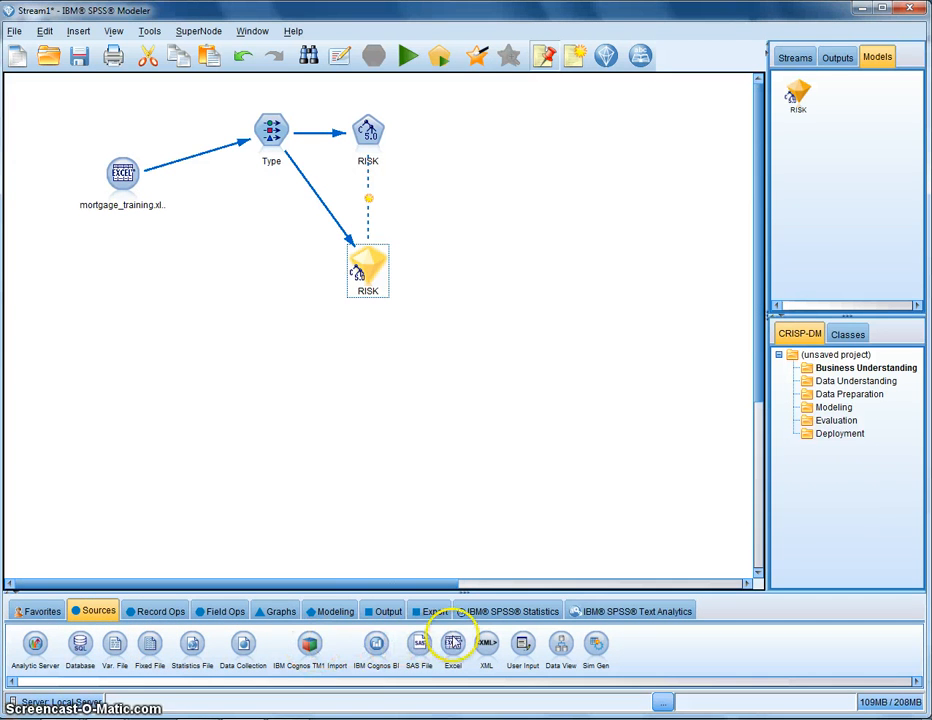
left_click_drag(453, 646, 130, 278)
double_click(130, 278)
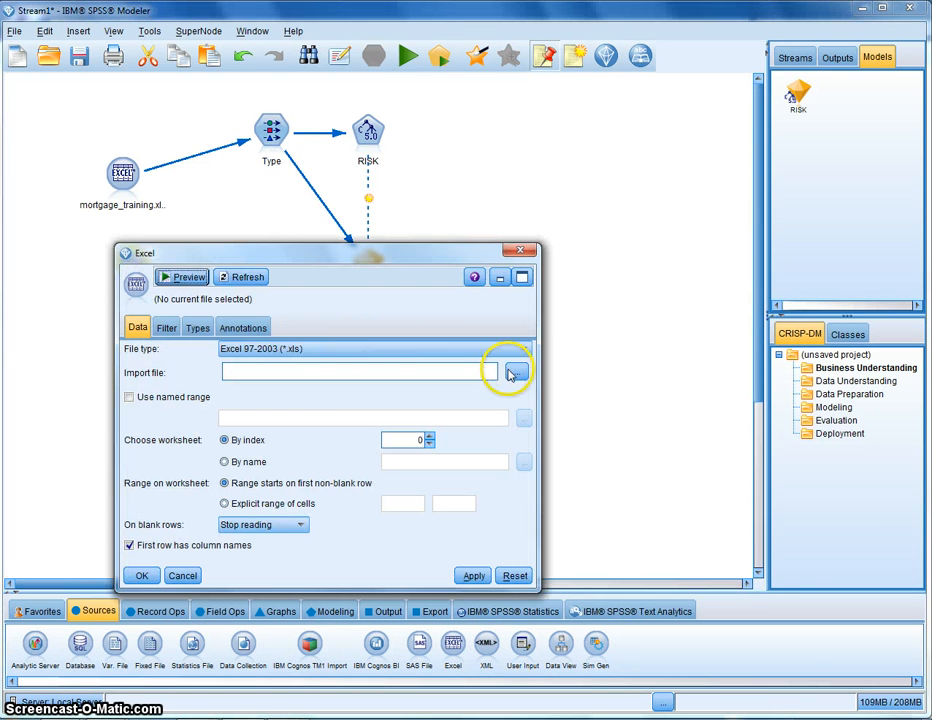
left_click(512, 366)
left_click(705, 568)
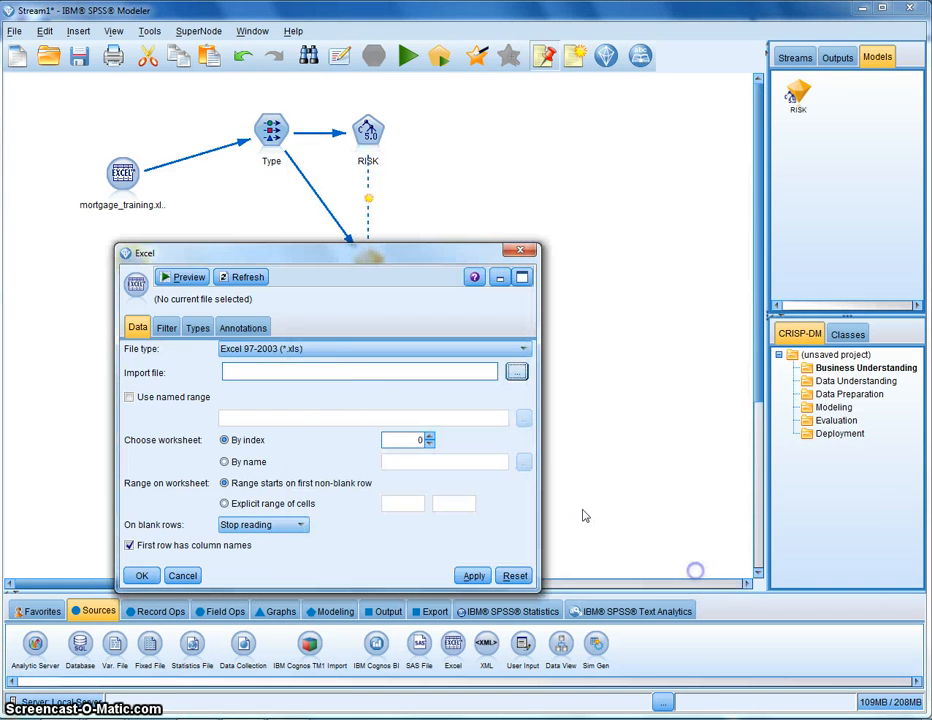
left_click(322, 348)
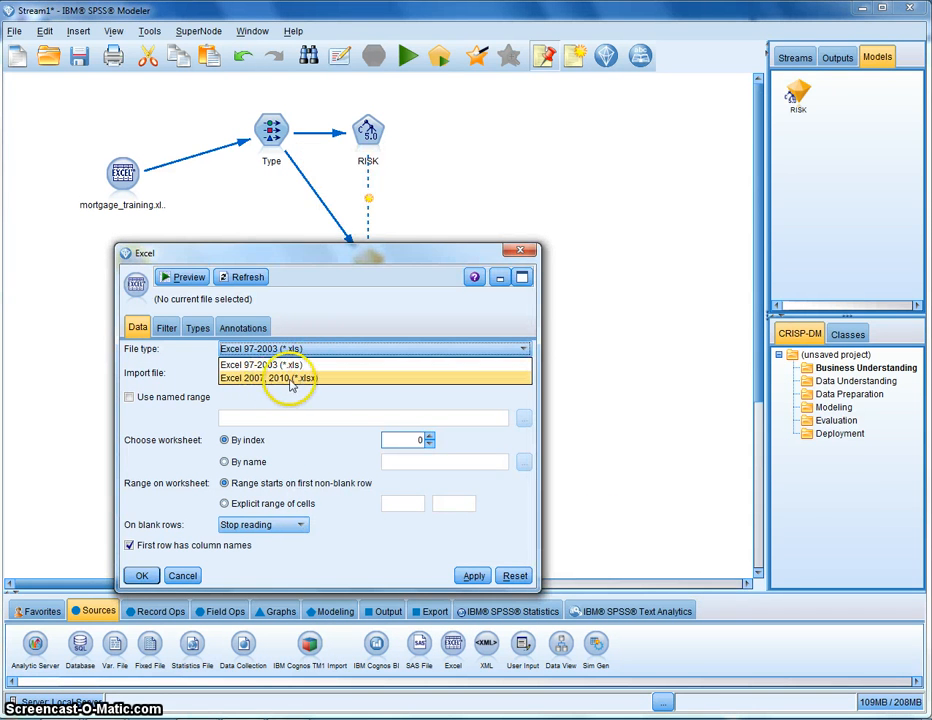
left_click(290, 380)
Import mortgage_testing.xlsx into the new Excel source node and confirm
left_click(520, 372)
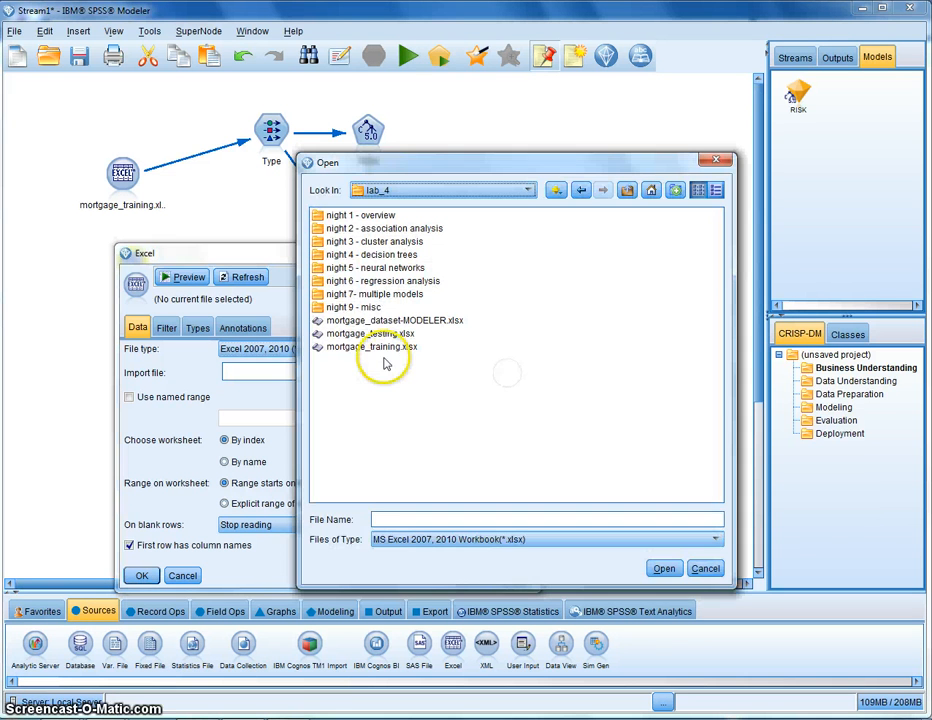
double_click(390, 333)
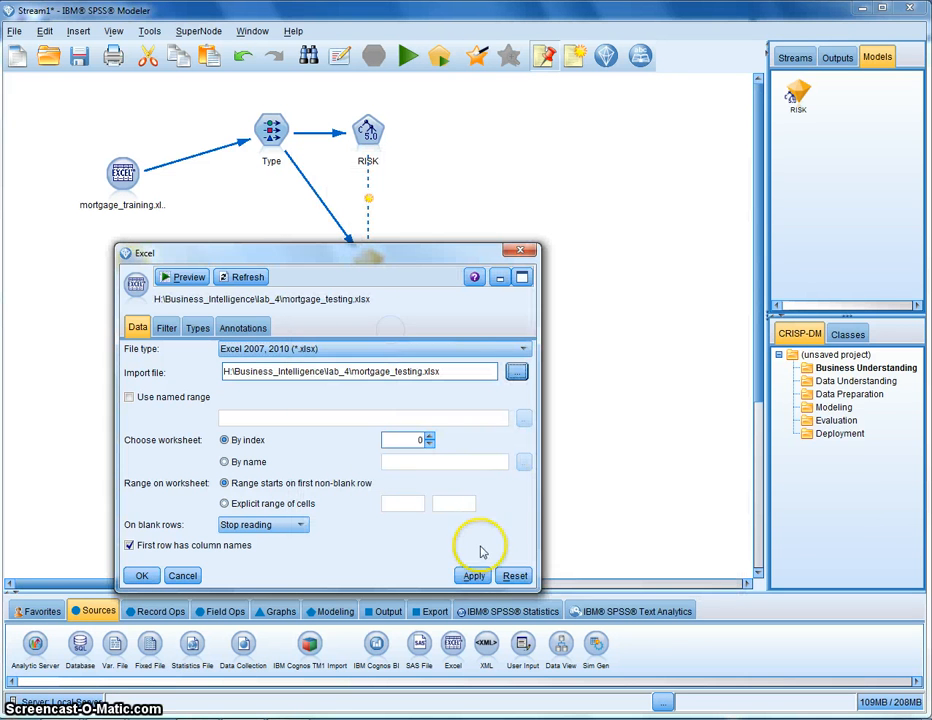
left_click(141, 576)
Rearrange the mortgage_training and mortgage_testing source nodes on the canvas
left_click(122, 284)
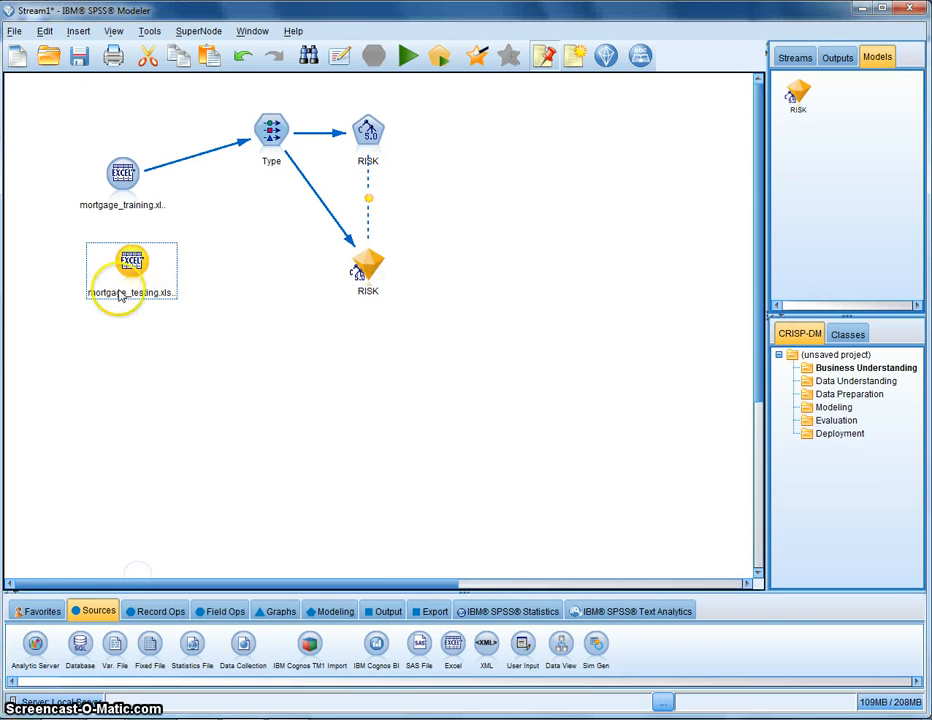
left_click_drag(119, 281, 115, 286)
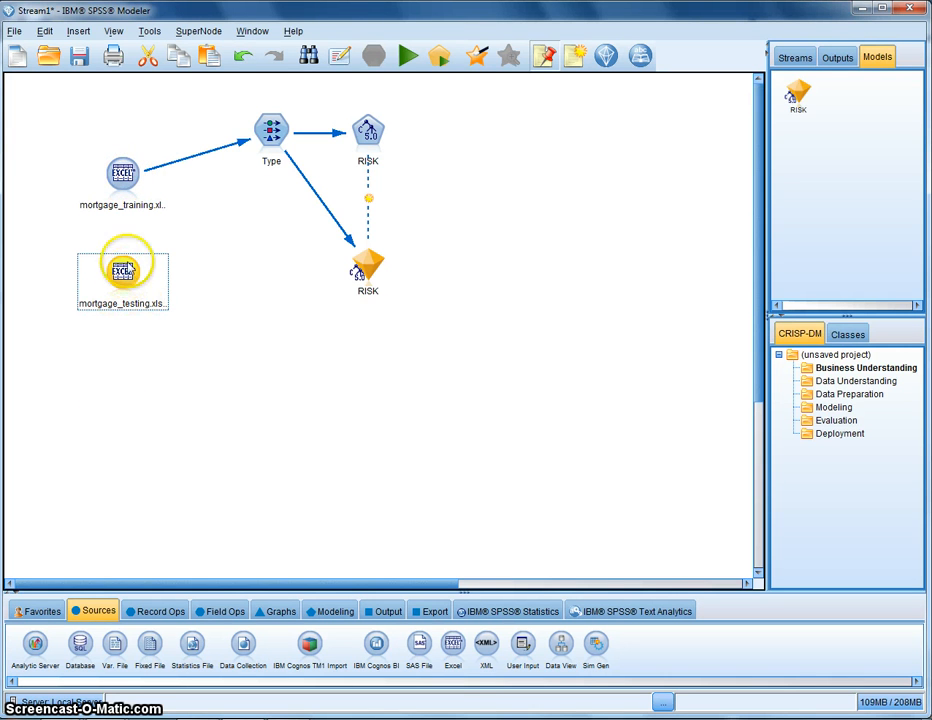
left_click_drag(120, 172, 103, 117)
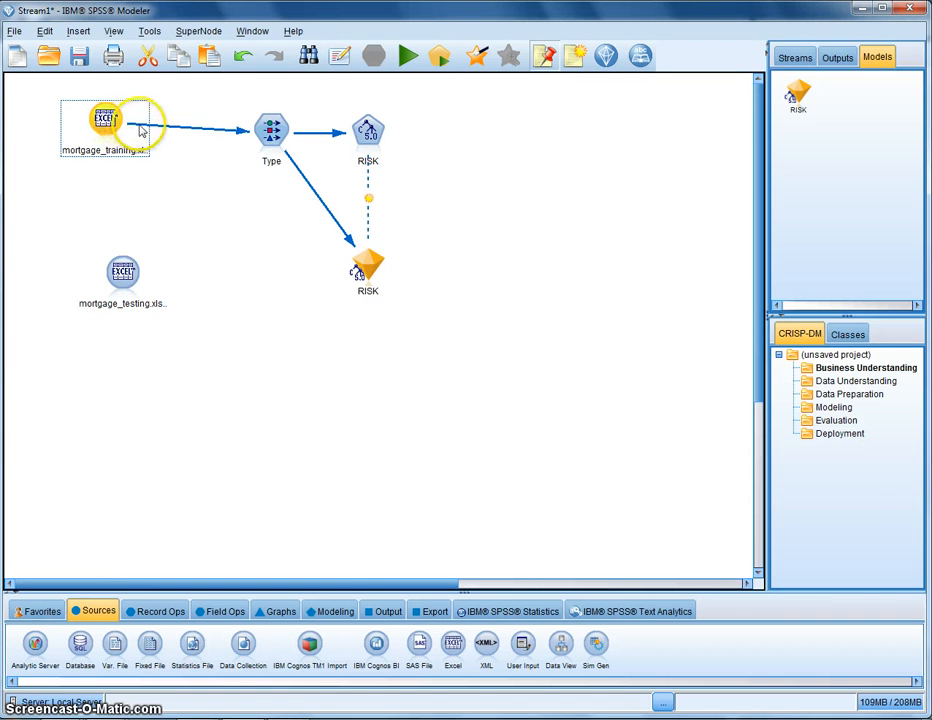
left_click_drag(121, 275, 101, 250)
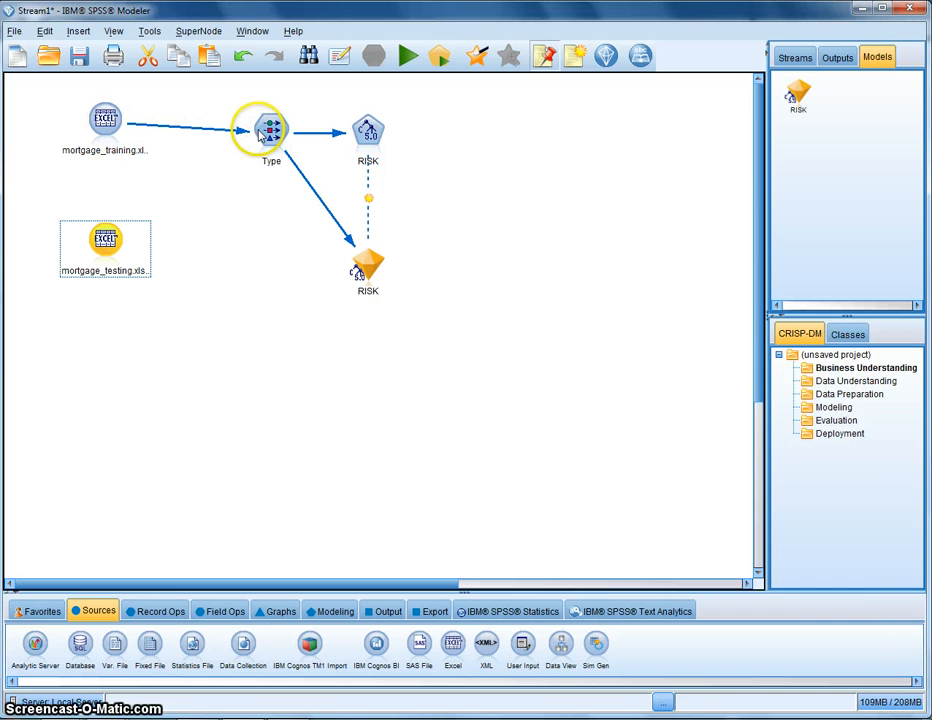
Delete the C5.0 modeling node from the stream
left_click(369, 264)
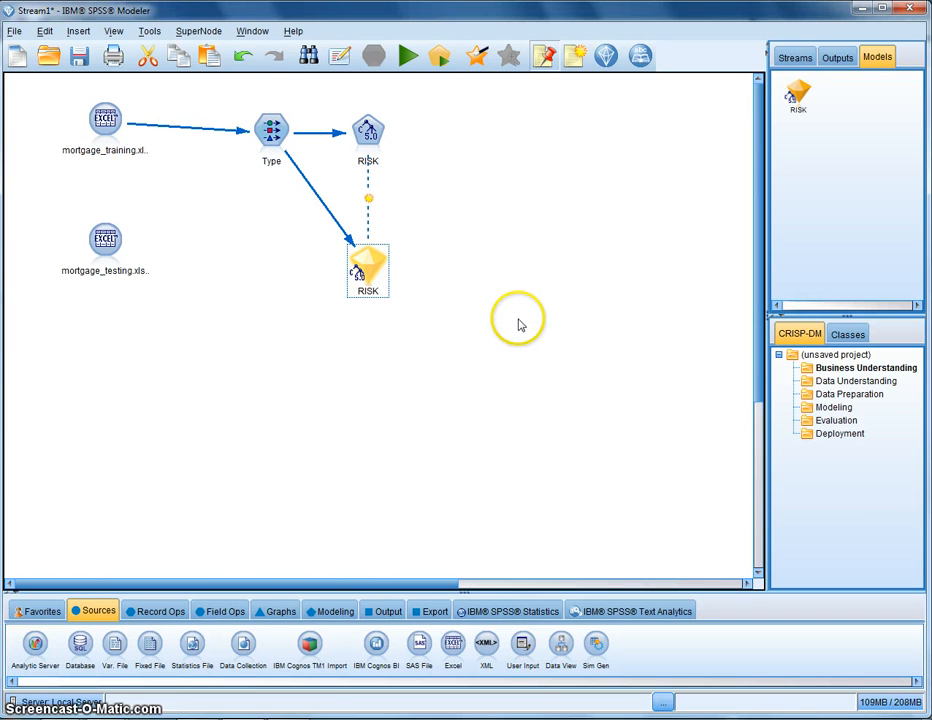
left_click_drag(368, 138, 410, 147)
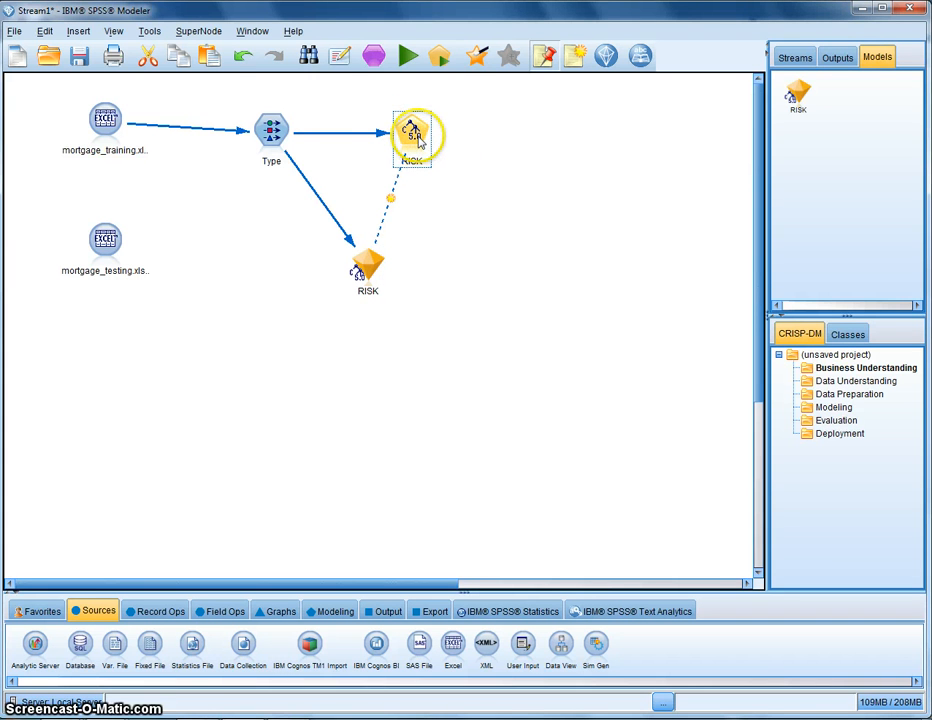
left_click_drag(418, 148, 418, 134)
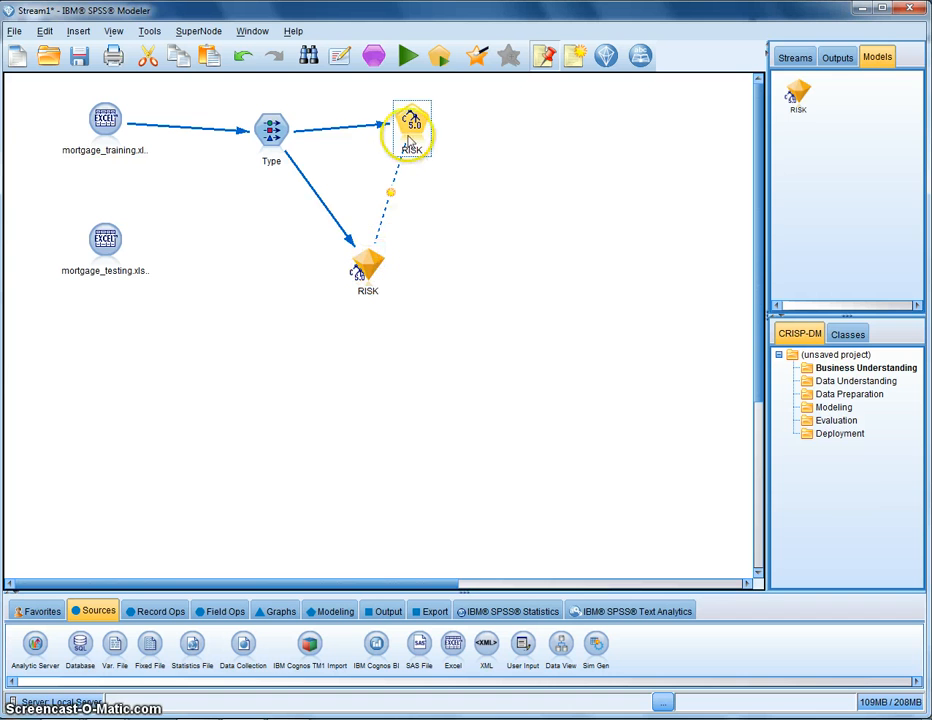
key("Delete")
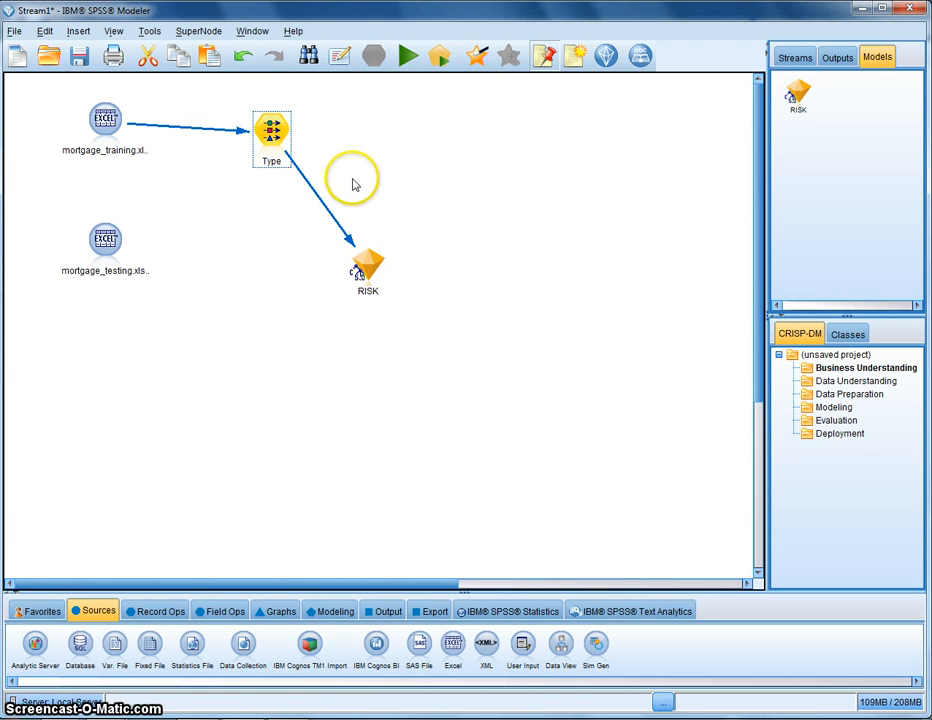
Connect mortgage_testing.xlsx to the Type node, replacing the existing connection from the training file
left_click(104, 243)
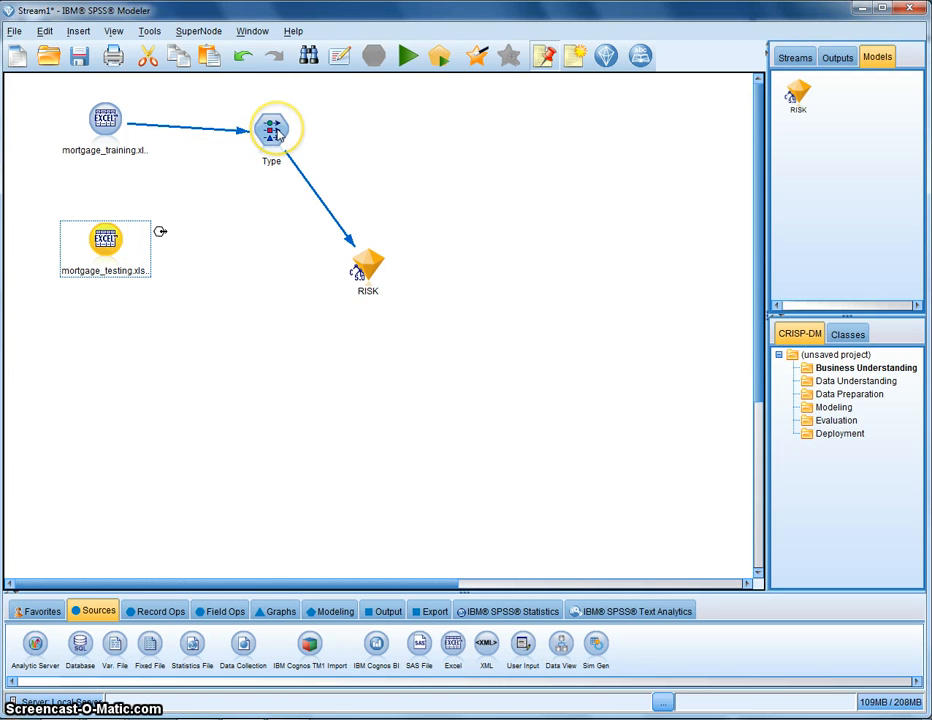
left_click(279, 132)
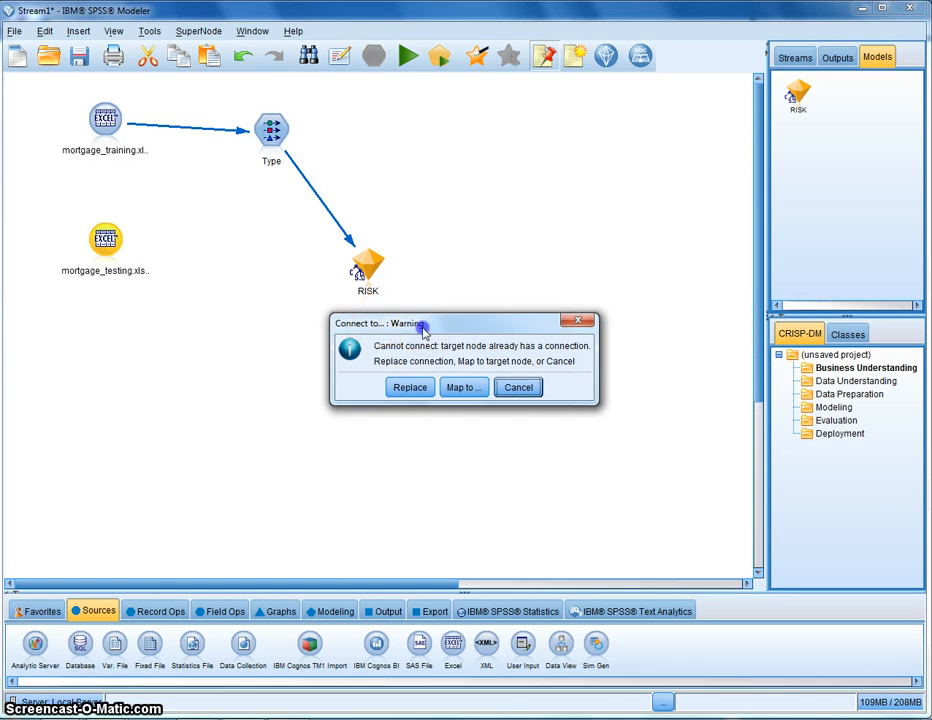
left_click_drag(422, 325, 376, 374)
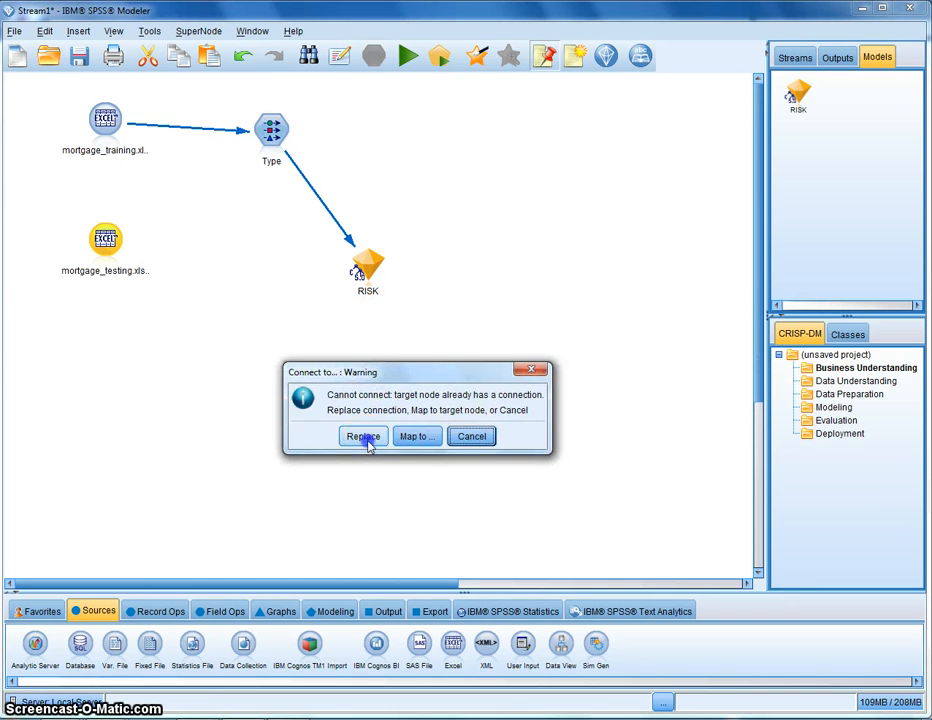
left_click(365, 438)
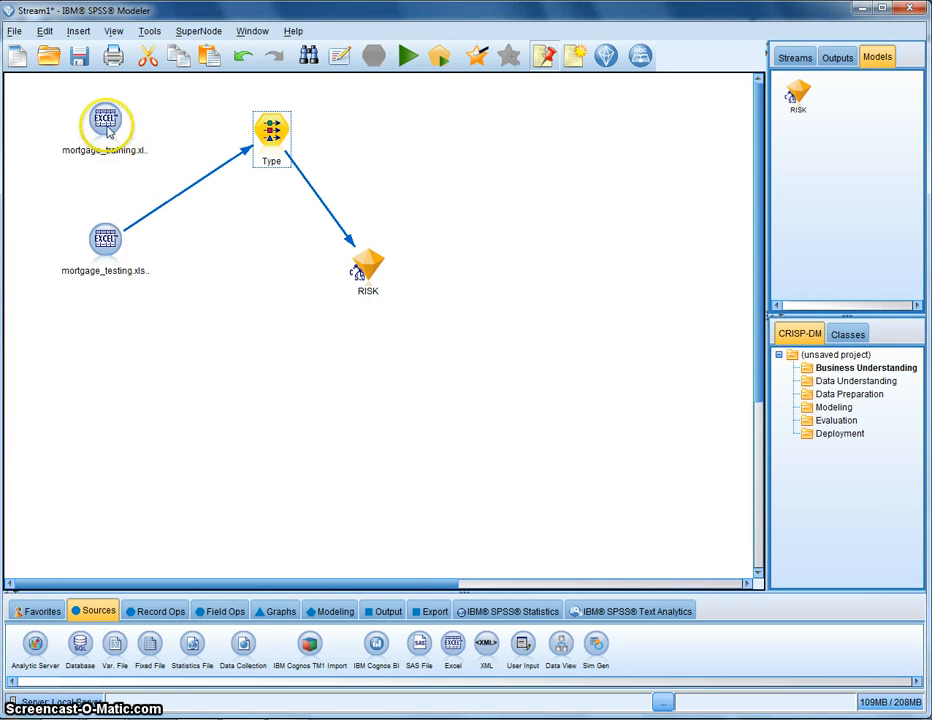
Reposition both Excel source nodes around the Type node
left_click_drag(108, 130, 89, 134)
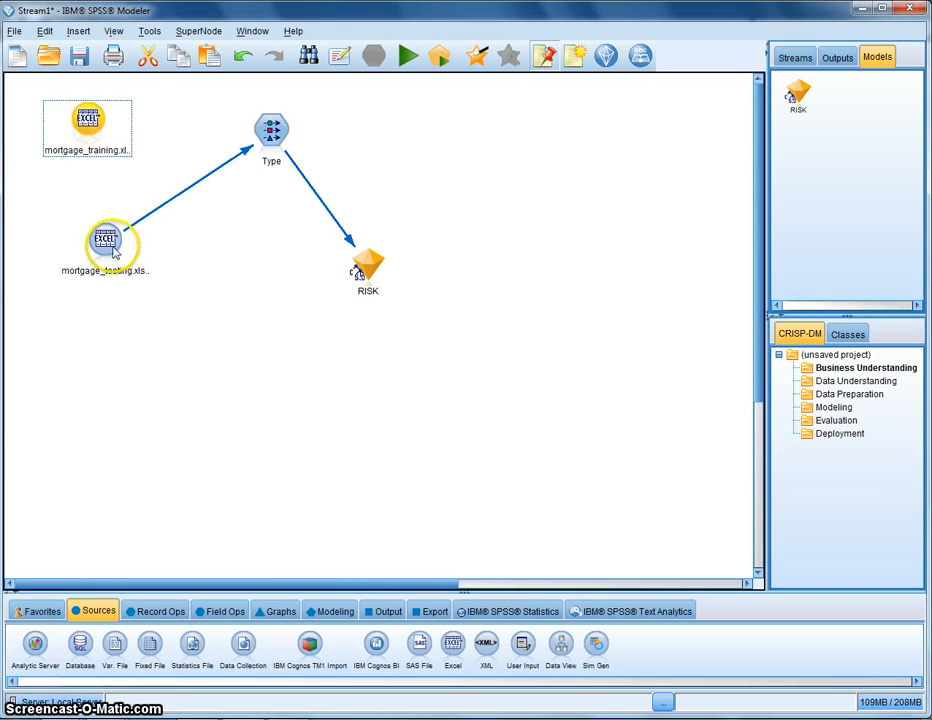
left_click_drag(113, 252, 85, 305)
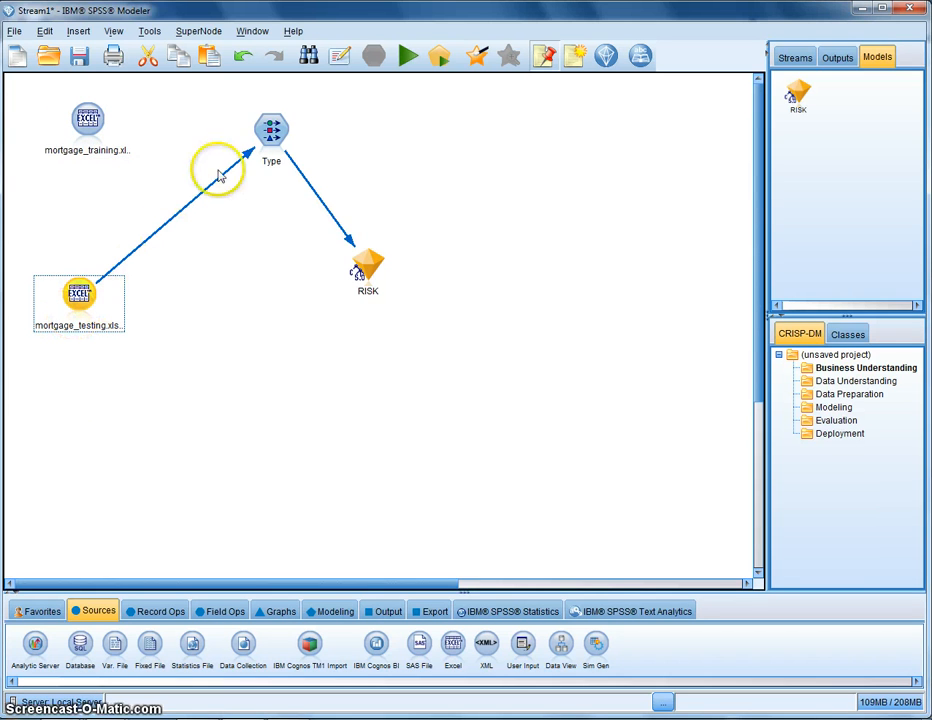
left_click(271, 130)
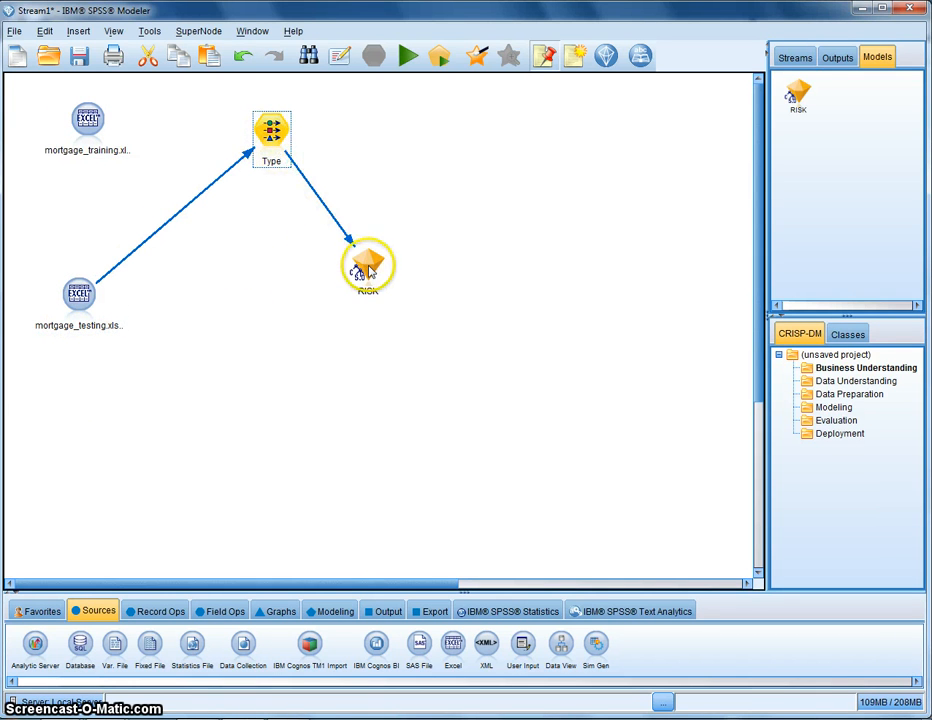
Attach an Analysis output node to the RISK model nugget, run it, and review the accuracy results before closing them
left_click_drag(372, 272, 408, 269)
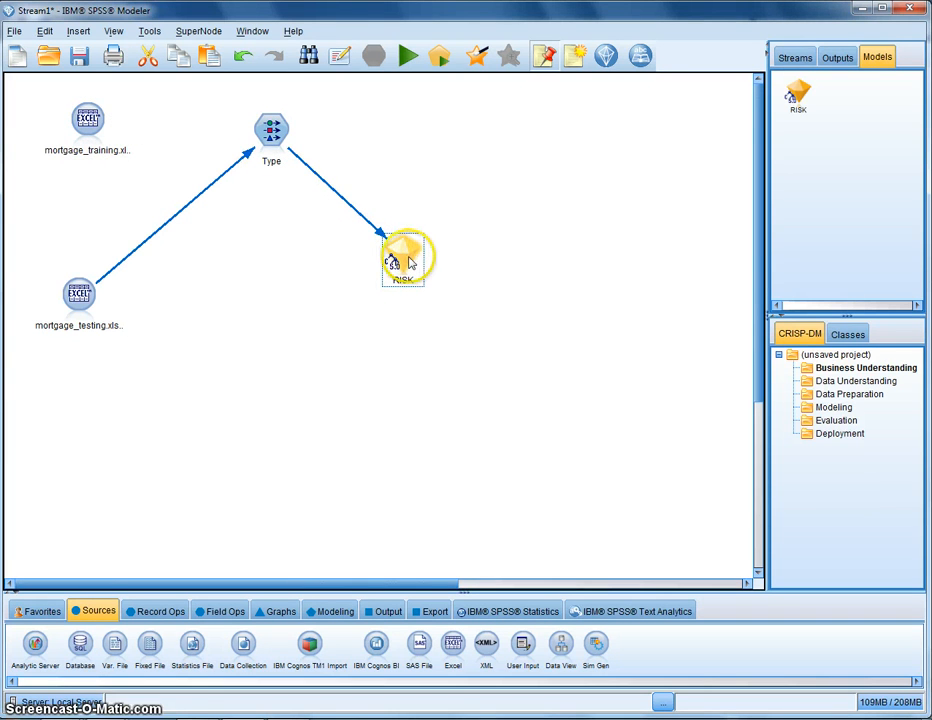
left_click(387, 611)
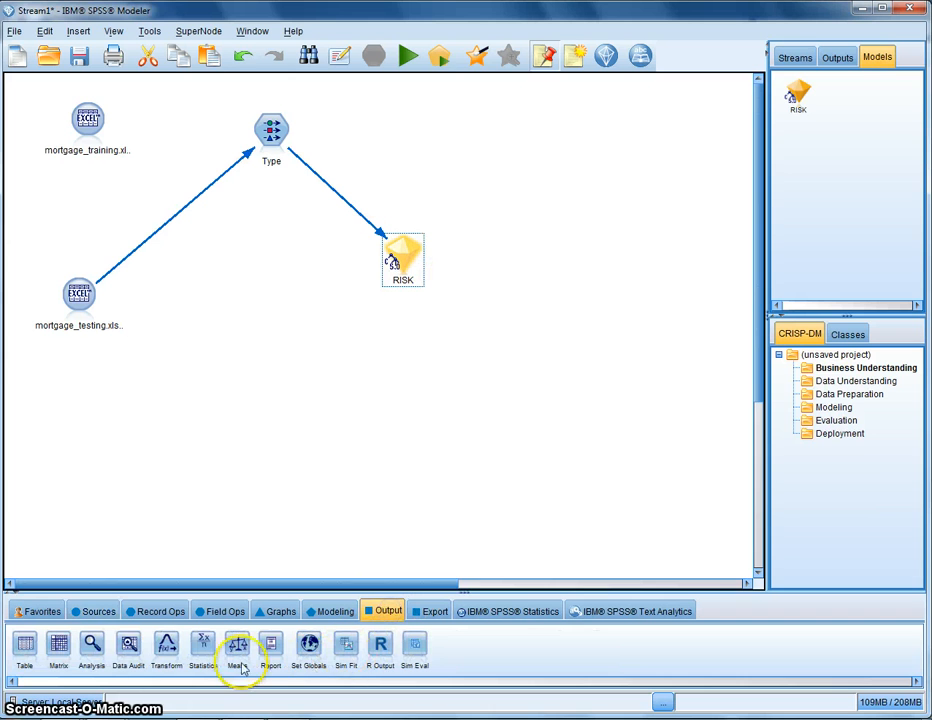
double_click(90, 648)
left_click_drag(482, 276, 514, 241)
left_click(403, 56)
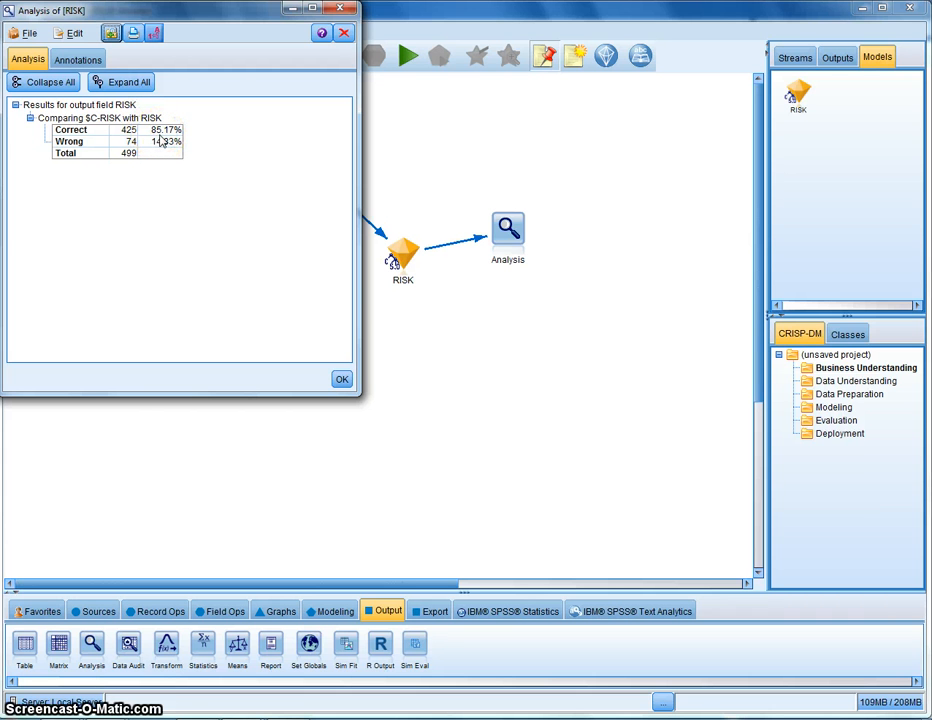
left_click_drag(260, 8, 327, 100)
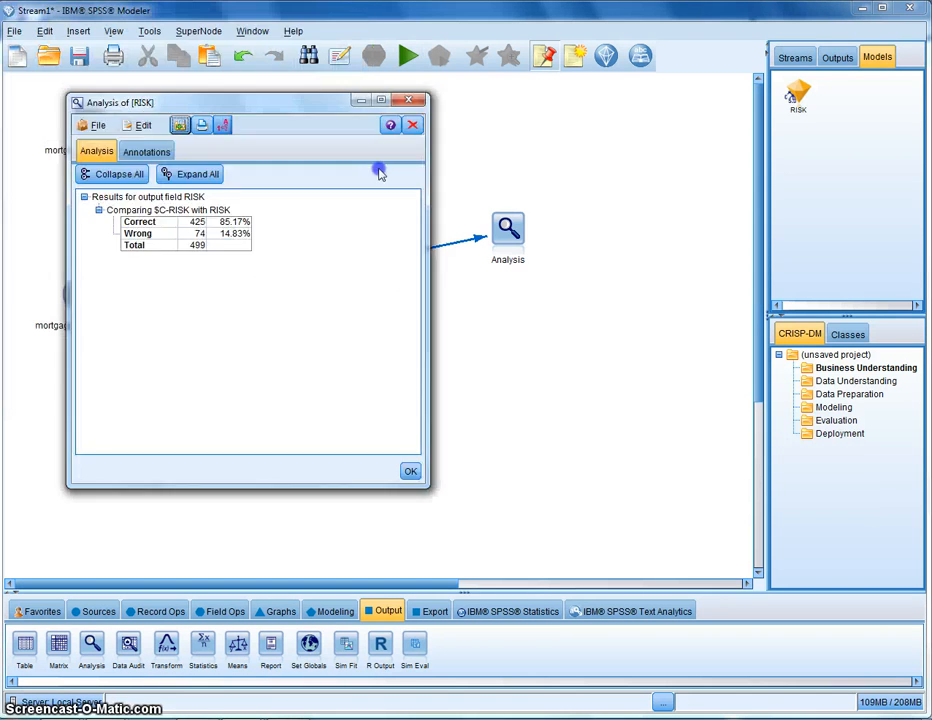
left_click_drag(379, 169, 411, 315)
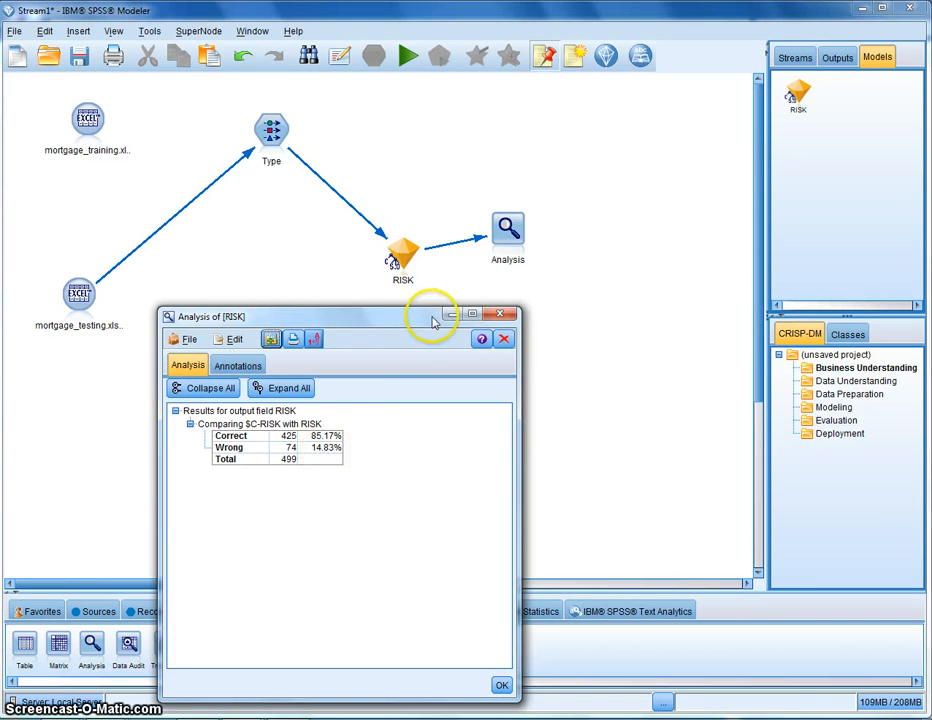
left_click(506, 318)
Browse the generated RISK model to examine its predictor importance chart
right_click(402, 251)
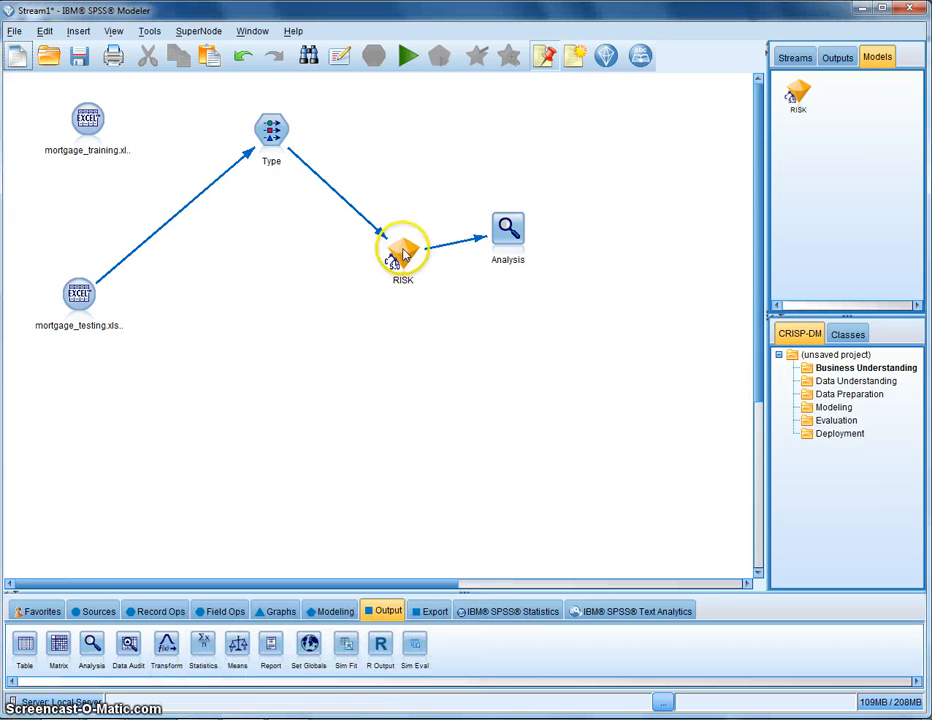
left_click(341, 291)
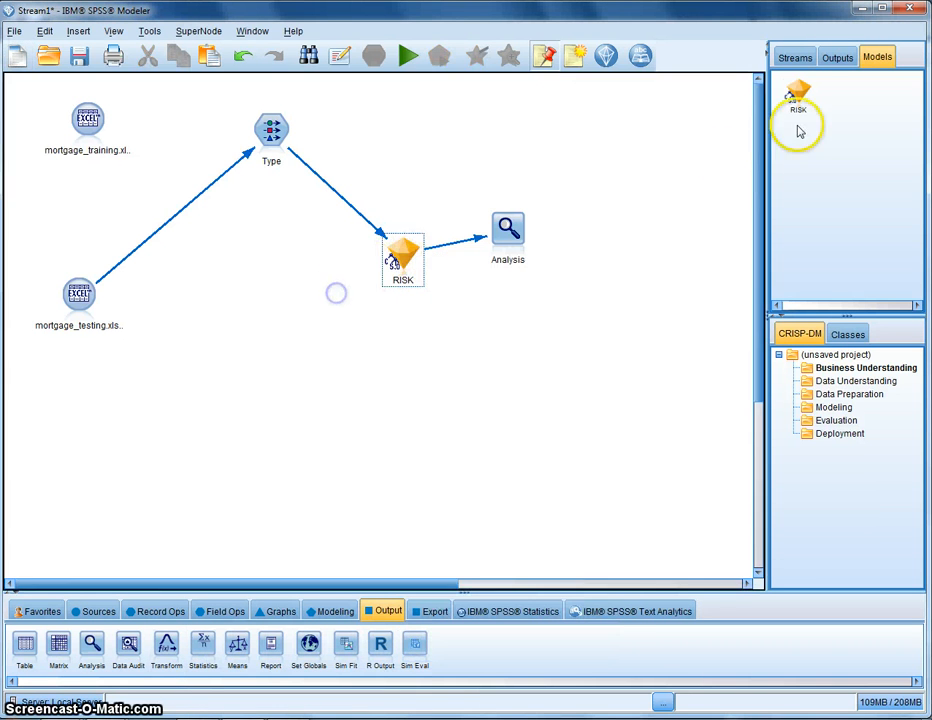
right_click(797, 97)
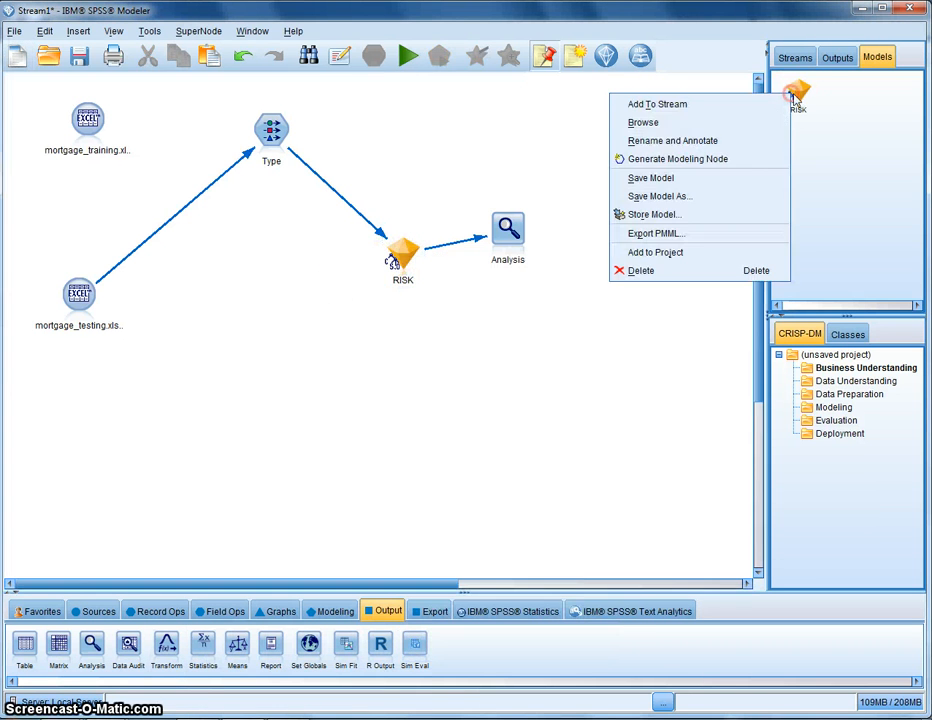
left_click(708, 123)
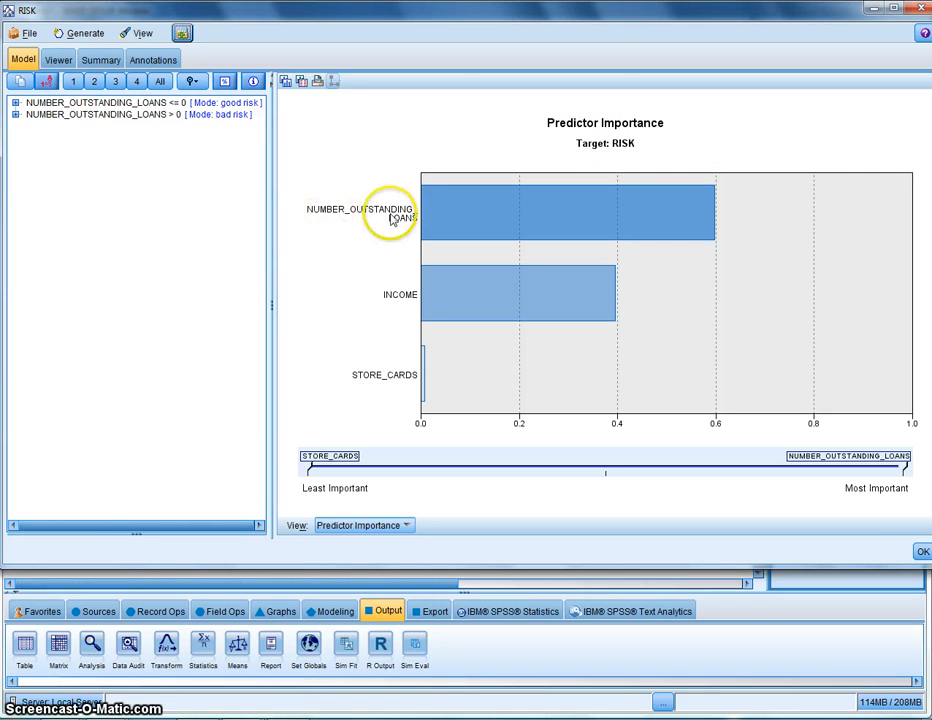
mouse_move(547, 214)
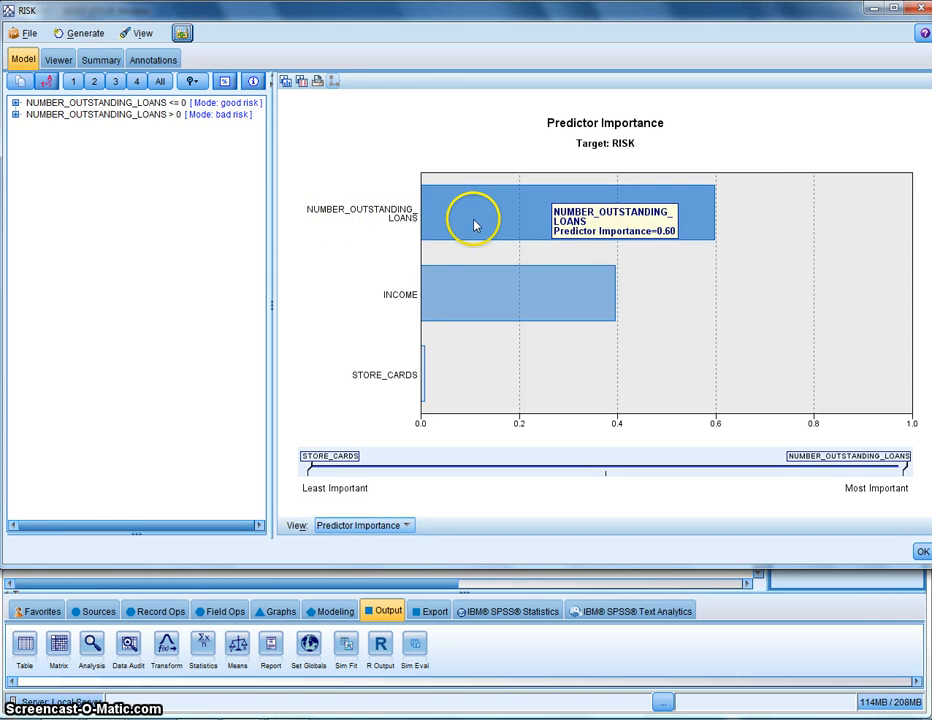
mouse_move(465, 289)
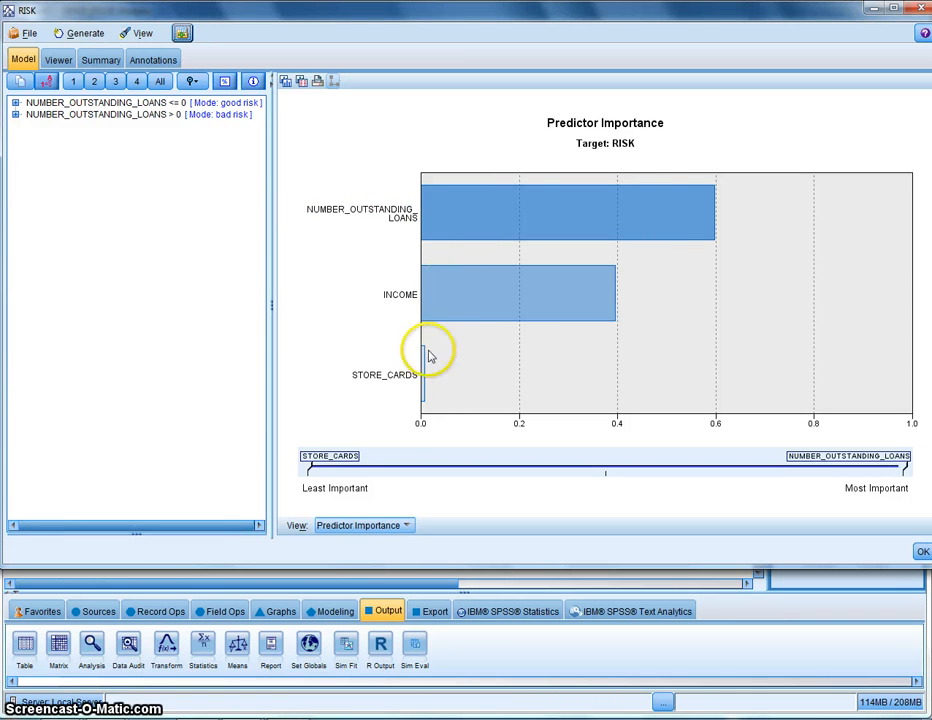
mouse_move(422, 364)
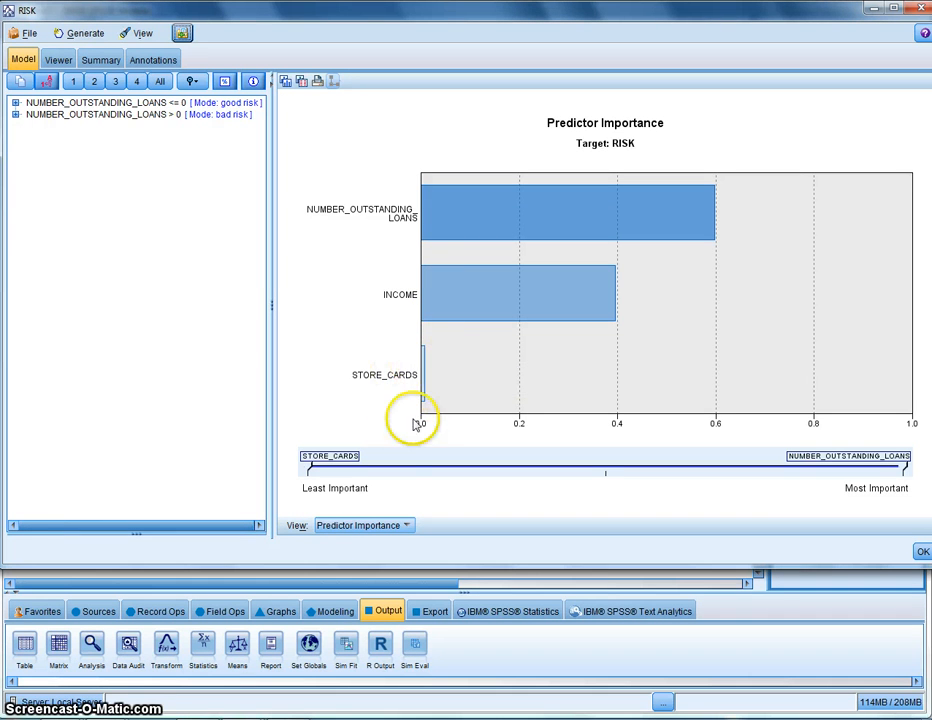
Inspect the RISK model's decision tree in its viewer, examining the individual nodes, and close the browser
left_click(58, 59)
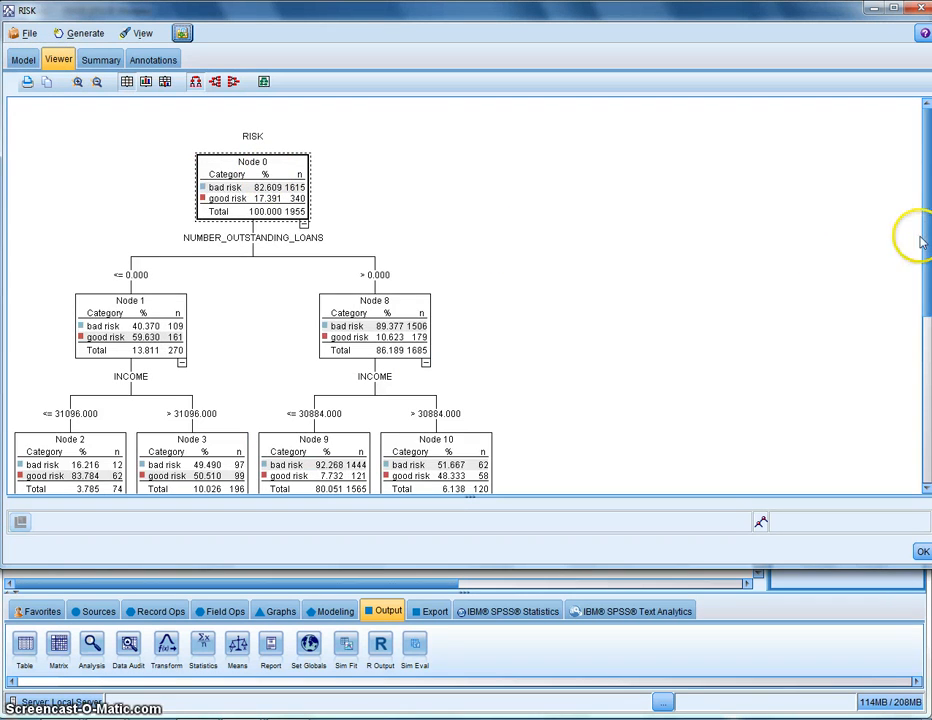
left_click_drag(918, 240, 892, 210)
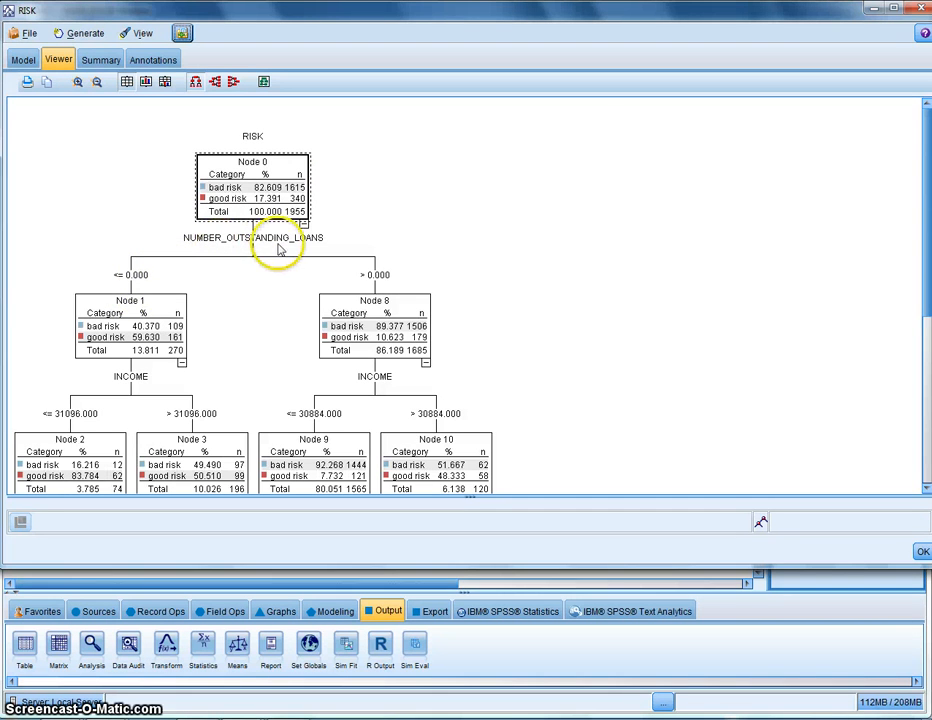
left_click(144, 342)
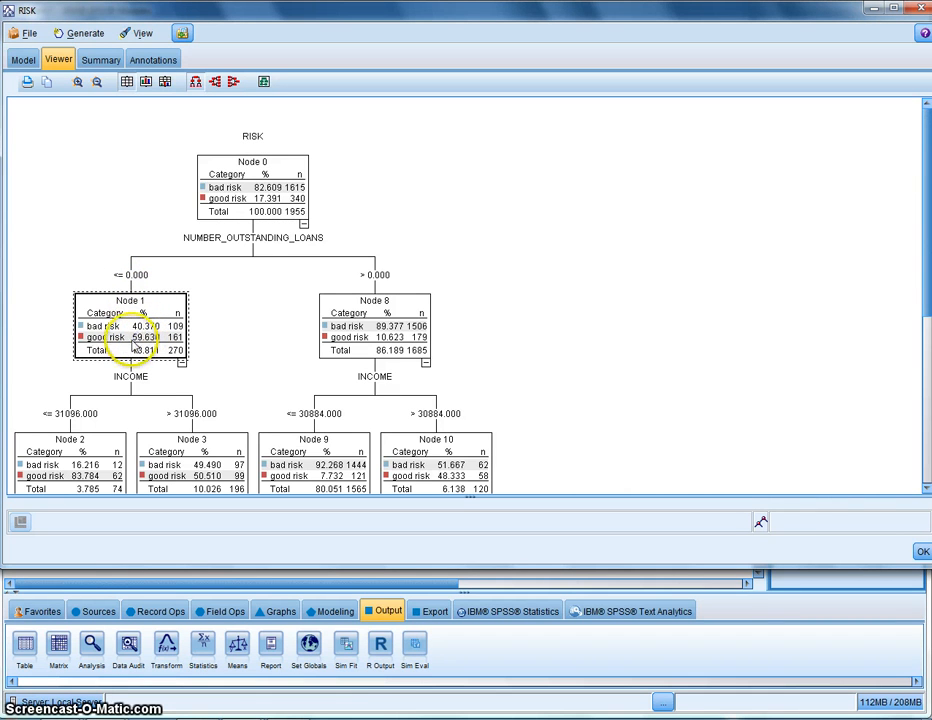
left_click(331, 320)
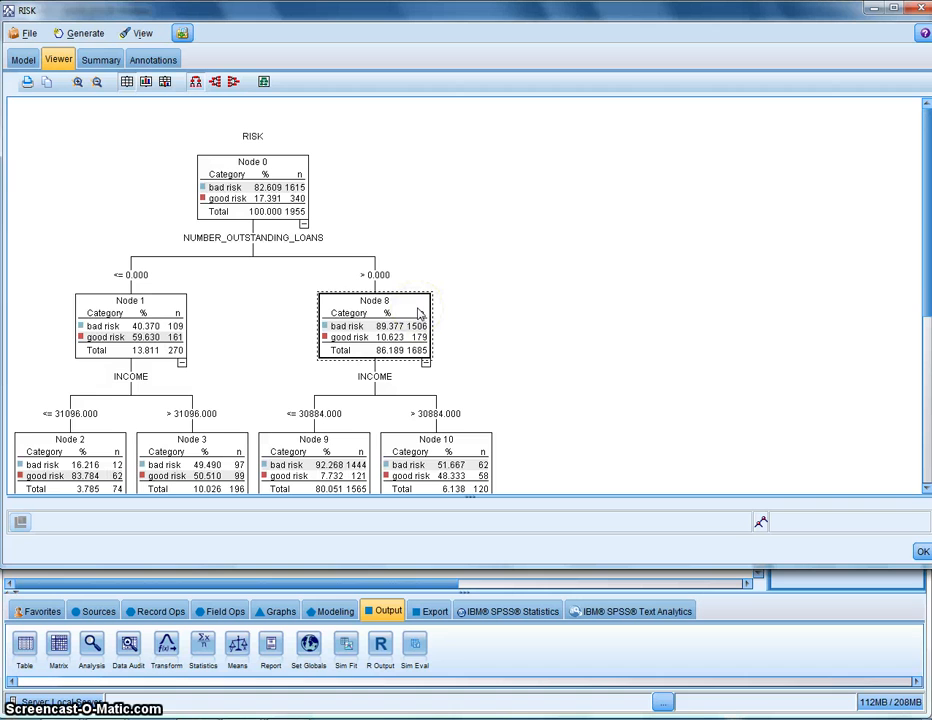
scroll(443, 302, "down", 1)
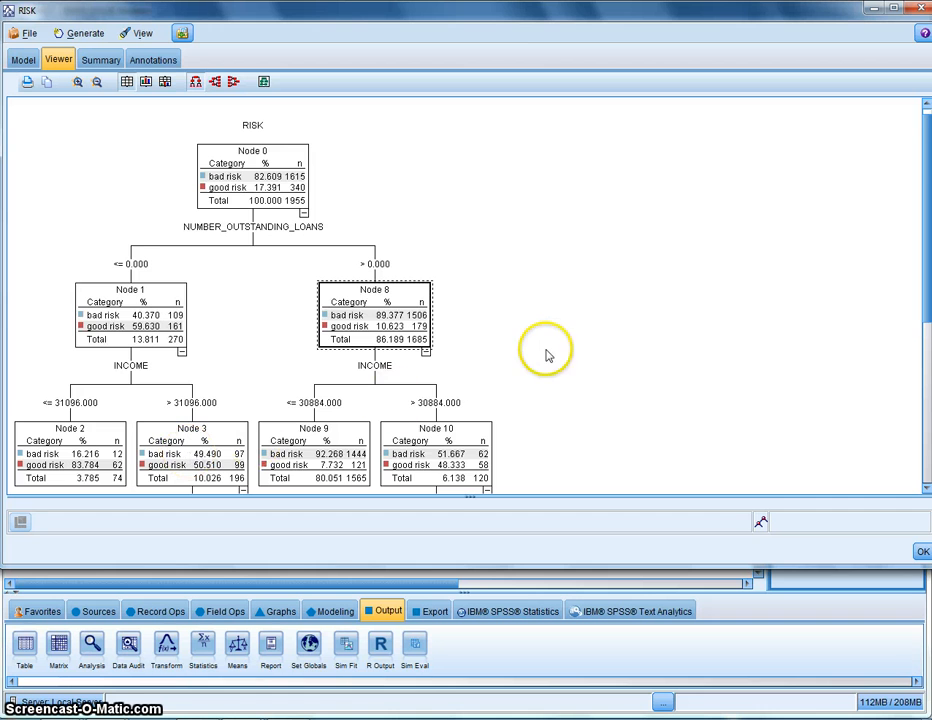
scroll(560, 362, "down", 2)
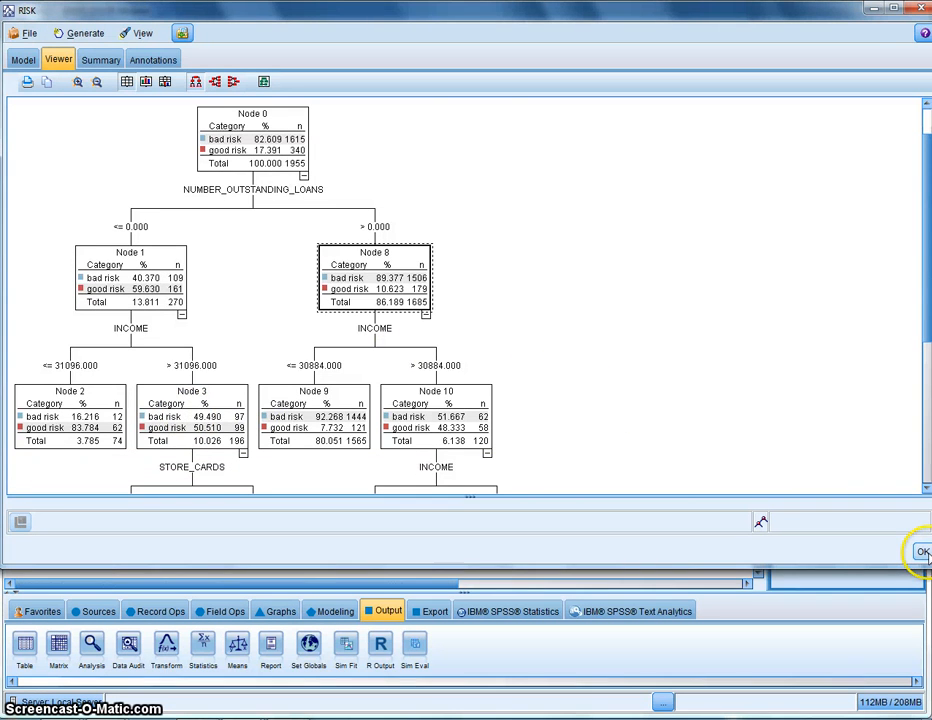
left_click(922, 552)
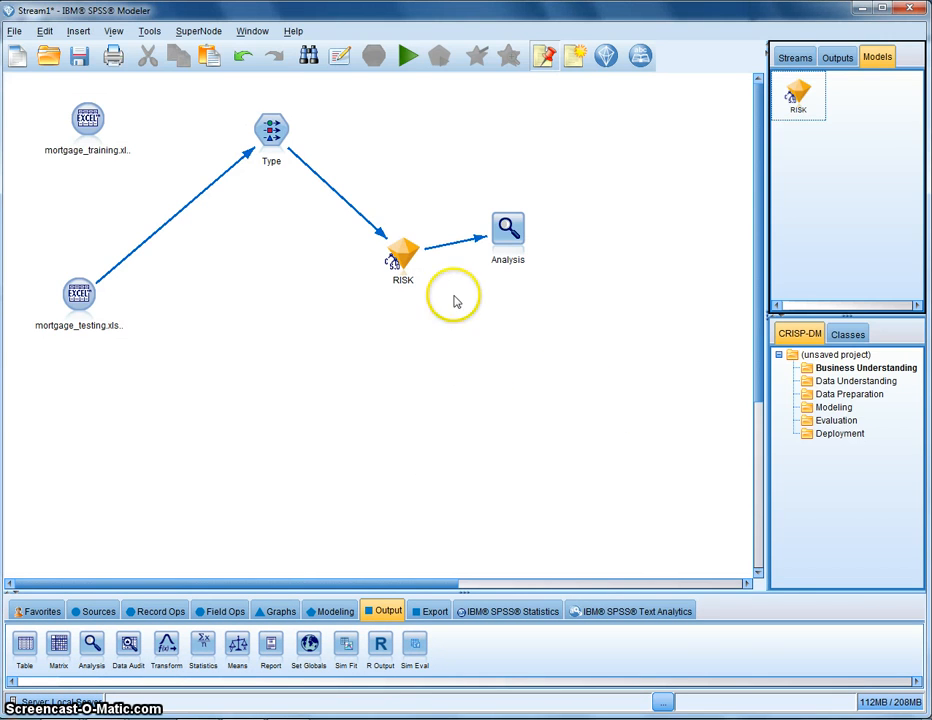
Run the Analysis node again and review its accuracy output
left_click(531, 243)
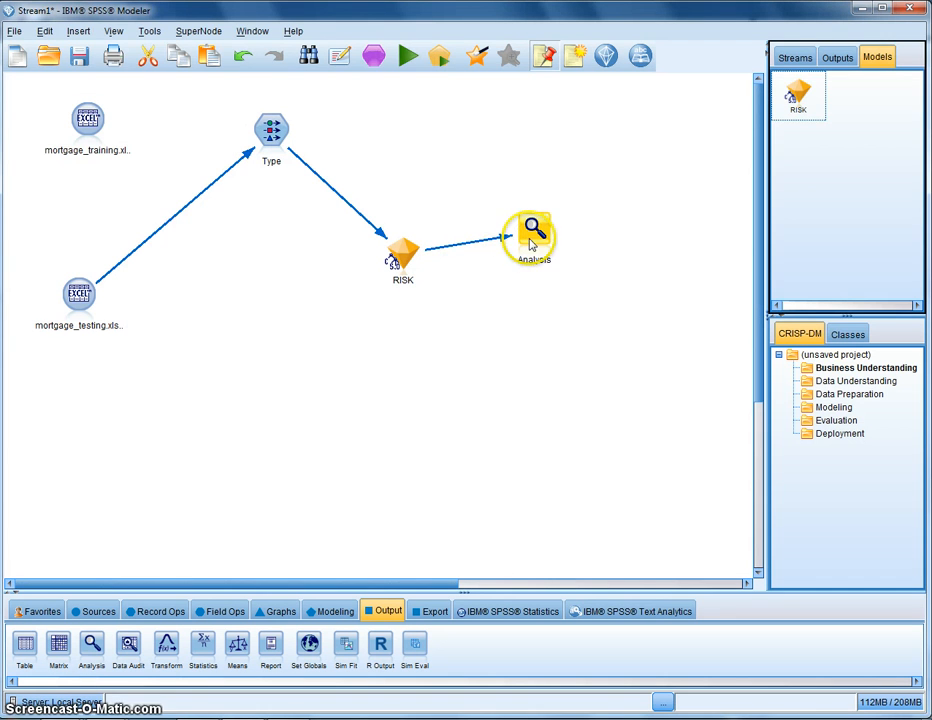
left_click(408, 56)
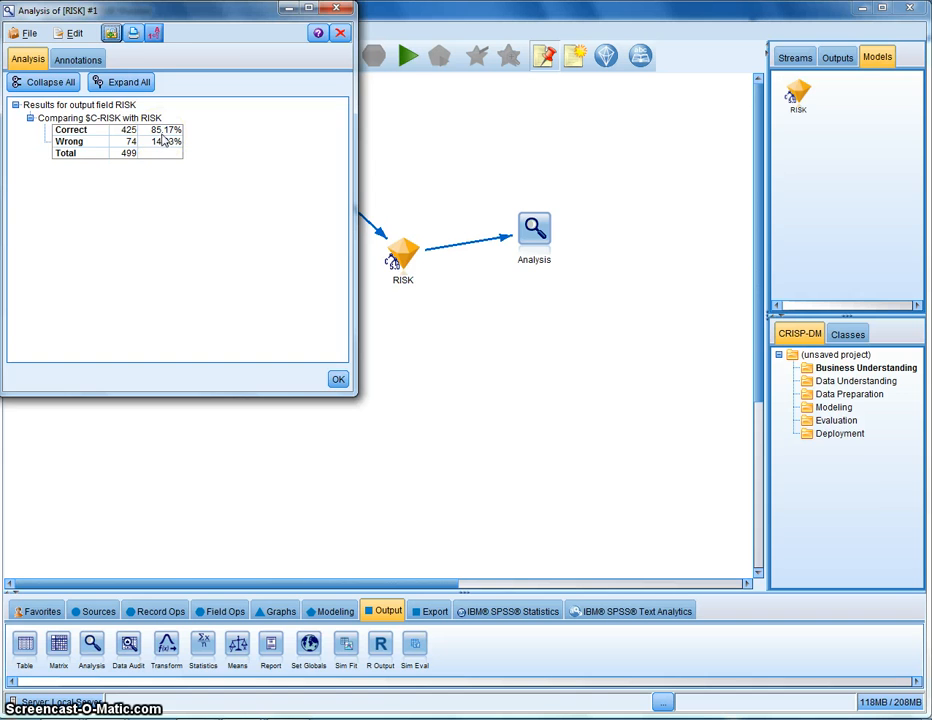
left_click_drag(245, 17, 423, 340)
left_click(360, 456)
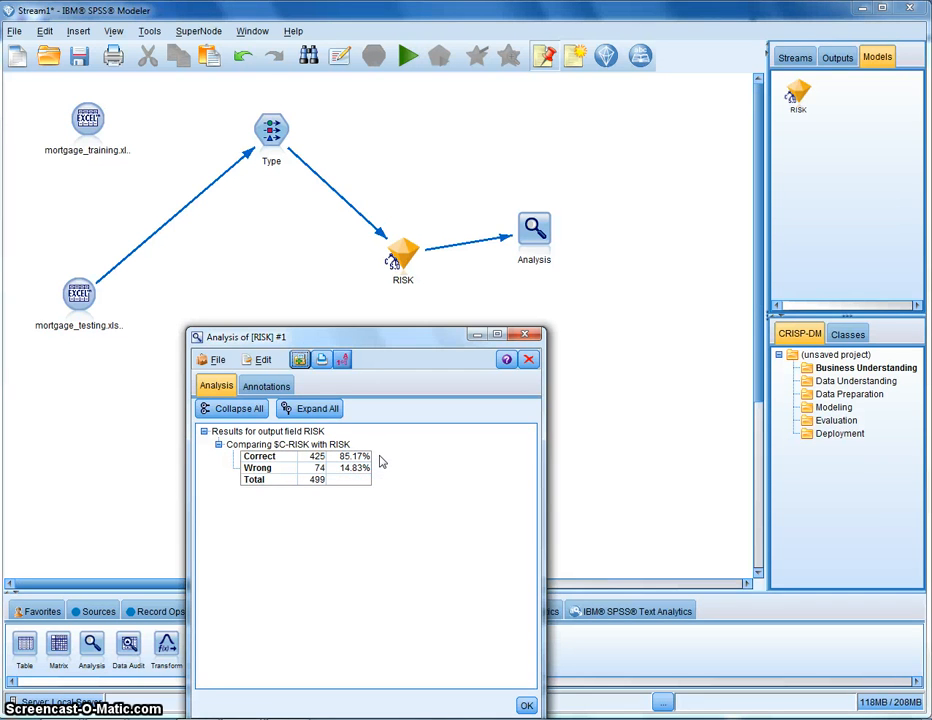
left_click(526, 705)
Reopen the RISK model browser to view the decision tree and close it
right_click(805, 100)
left_click(745, 124)
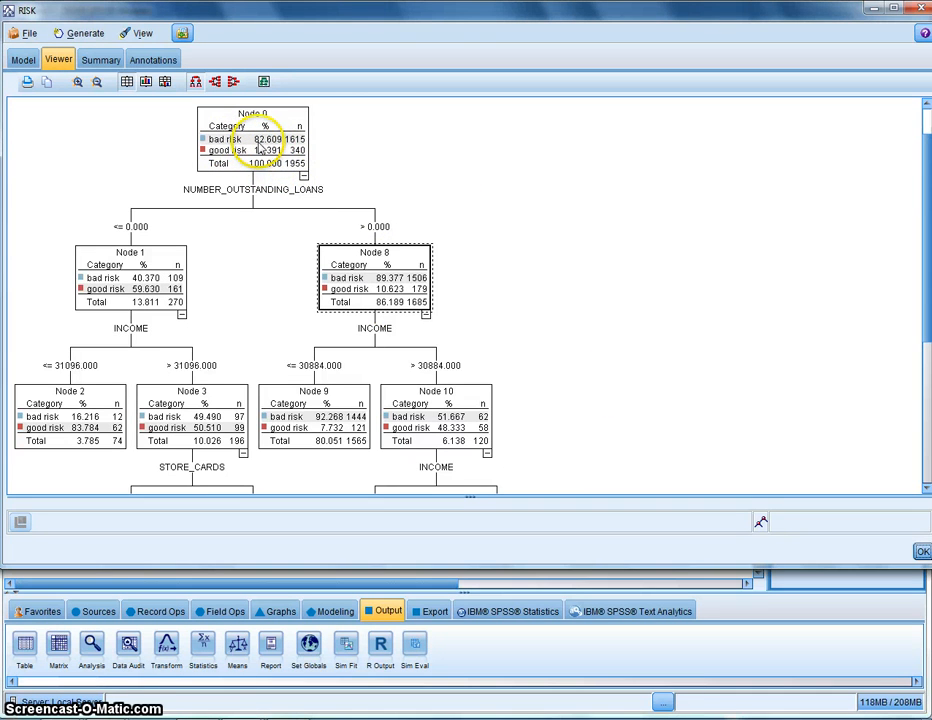
left_click_drag(470, 21, 406, 153)
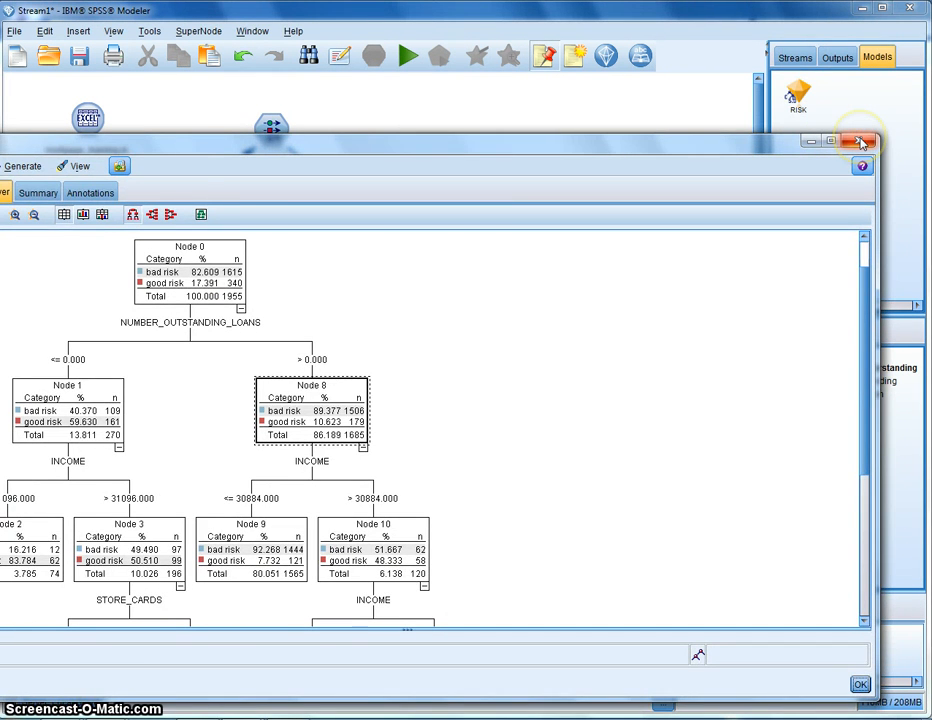
left_click(858, 143)
Attach a Matrix output node to the RISK model nugget below the Analysis node
left_click(401, 256)
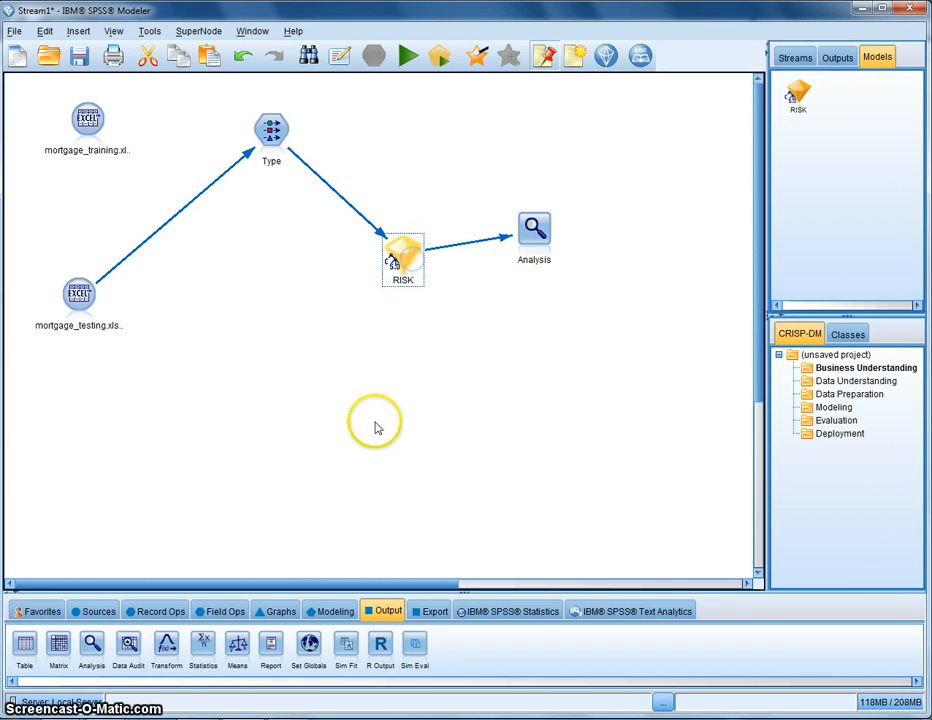
double_click(58, 648)
left_click_drag(460, 245, 453, 334)
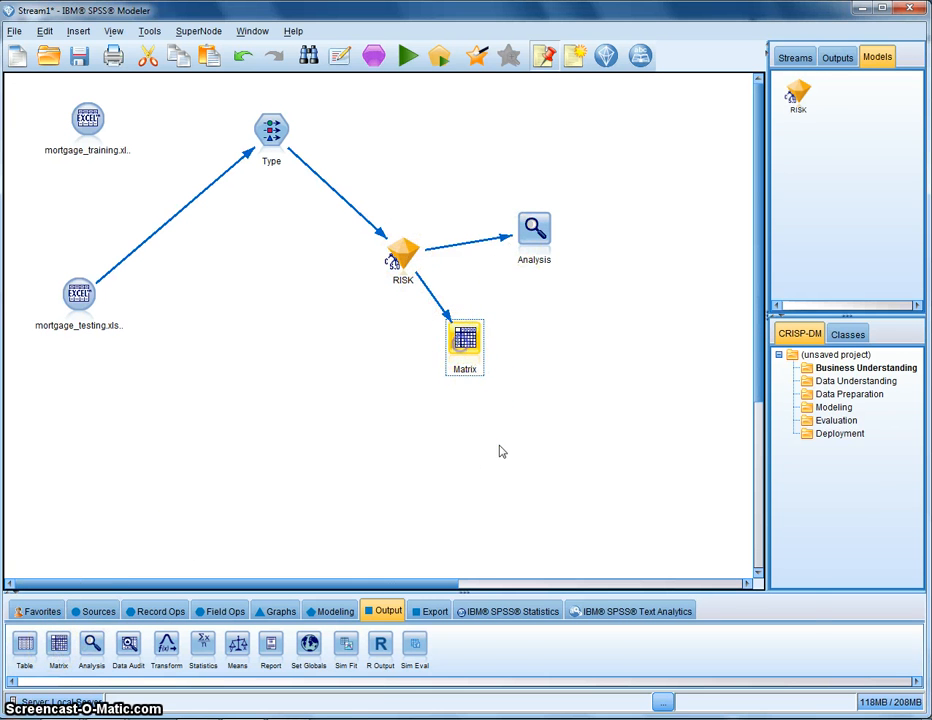
Configure the Matrix node with RISK as rows and $C-RISK as columns and run it
double_click(465, 340)
left_click(566, 445)
left_click(560, 540)
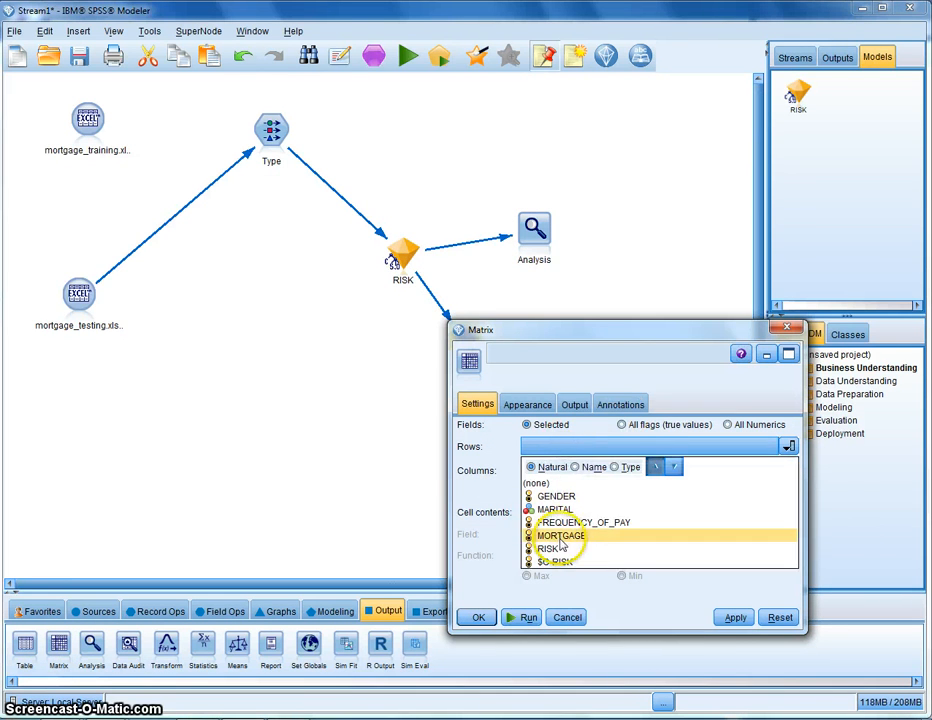
left_click(556, 548)
left_click(578, 471)
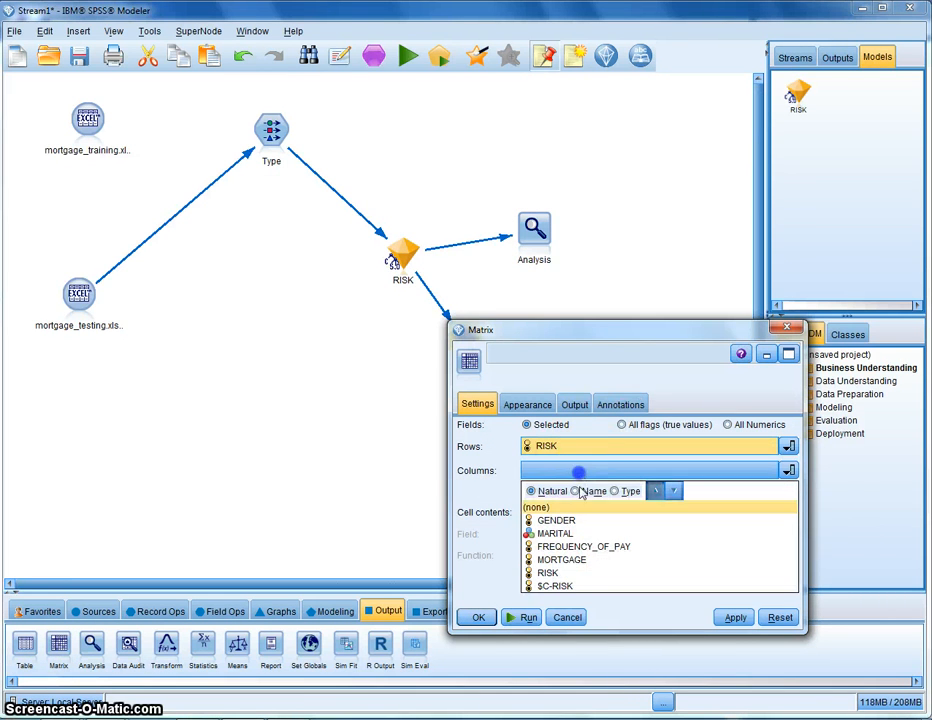
left_click(543, 587)
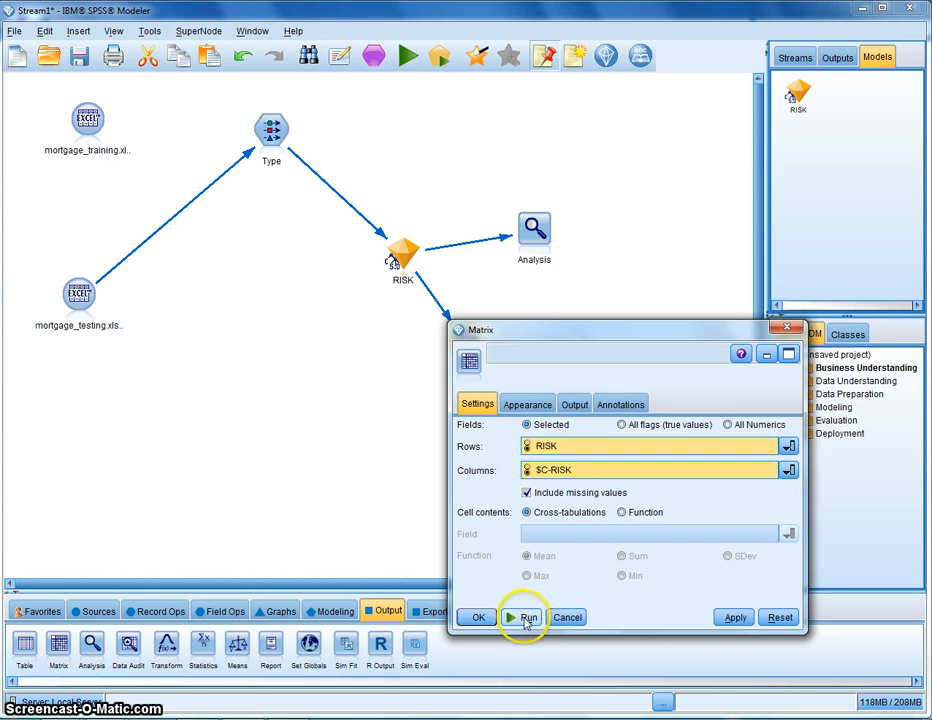
left_click(526, 618)
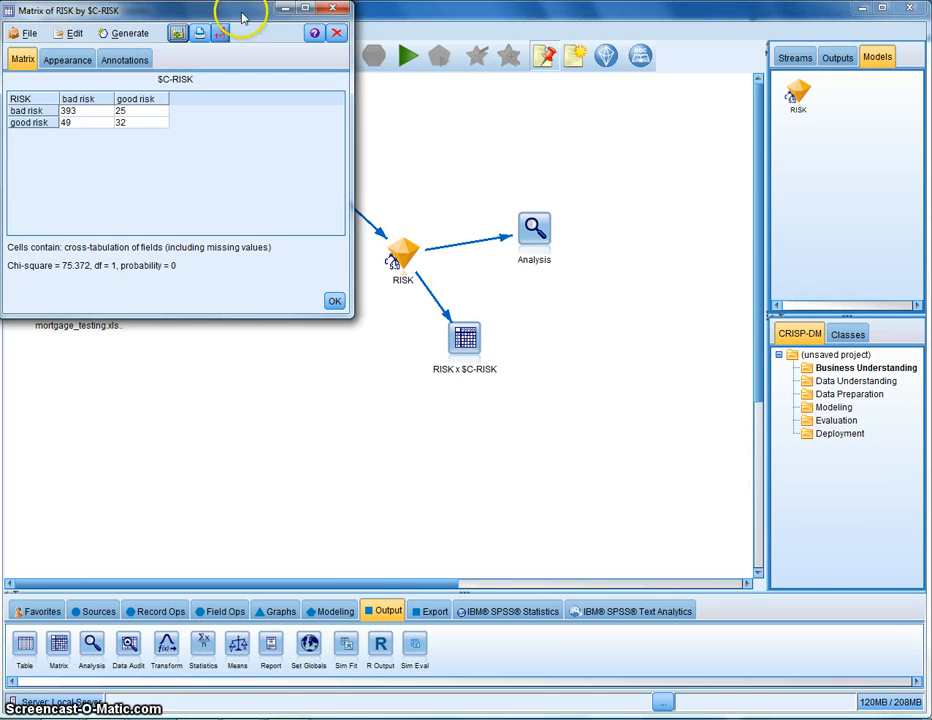
Review the RISK by $C-RISK cross-tabulation output and close it
left_click_drag(233, 10, 295, 247)
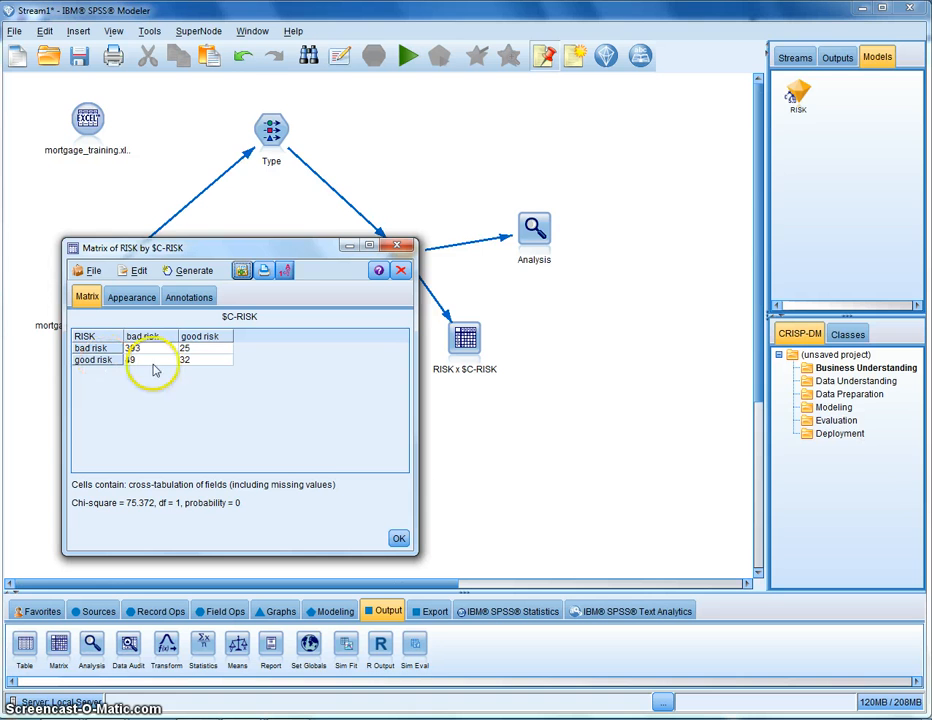
left_click(195, 369)
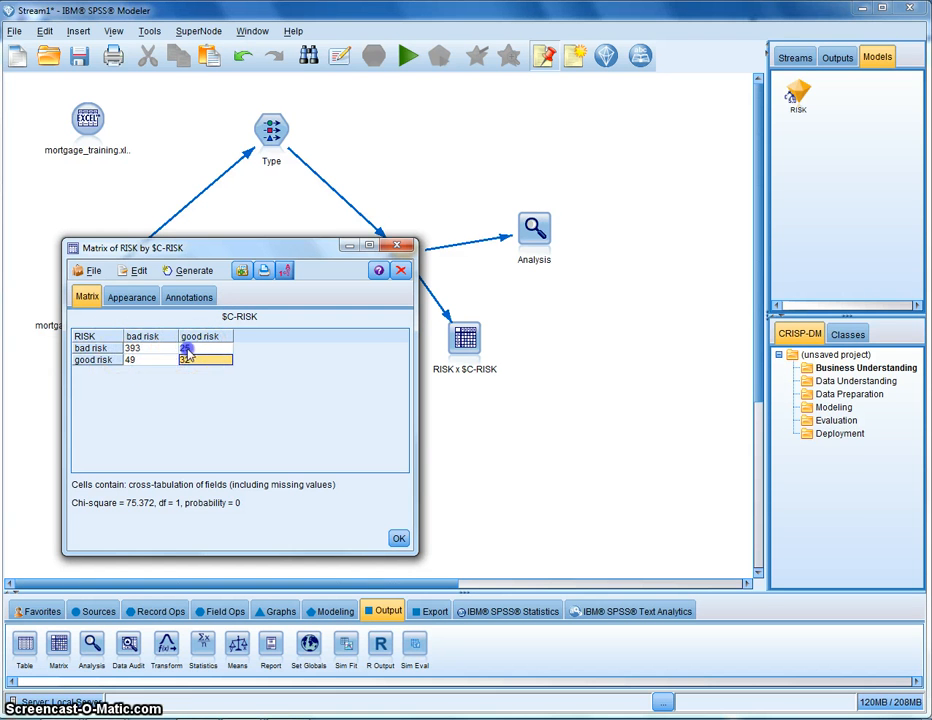
left_click(186, 348)
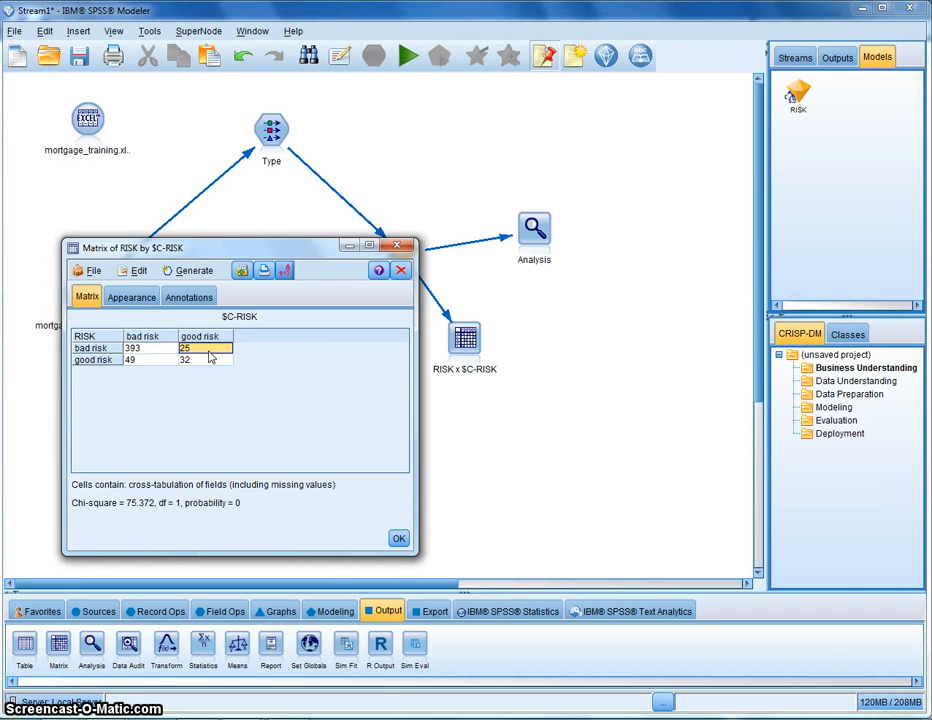
left_click(299, 249)
left_click_drag(299, 249, 453, 282)
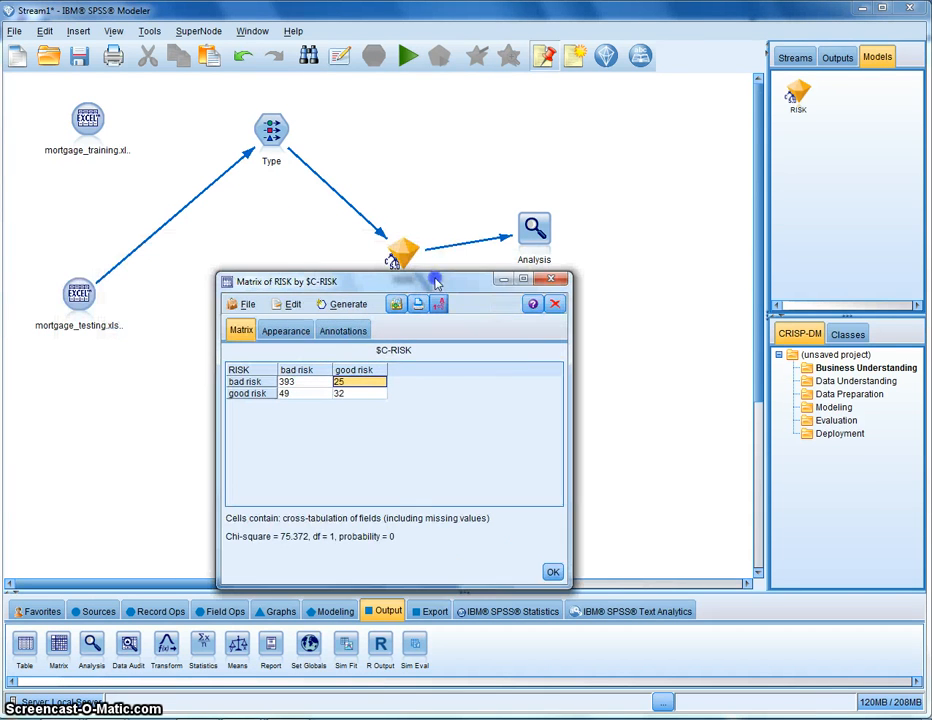
left_click(553, 573)
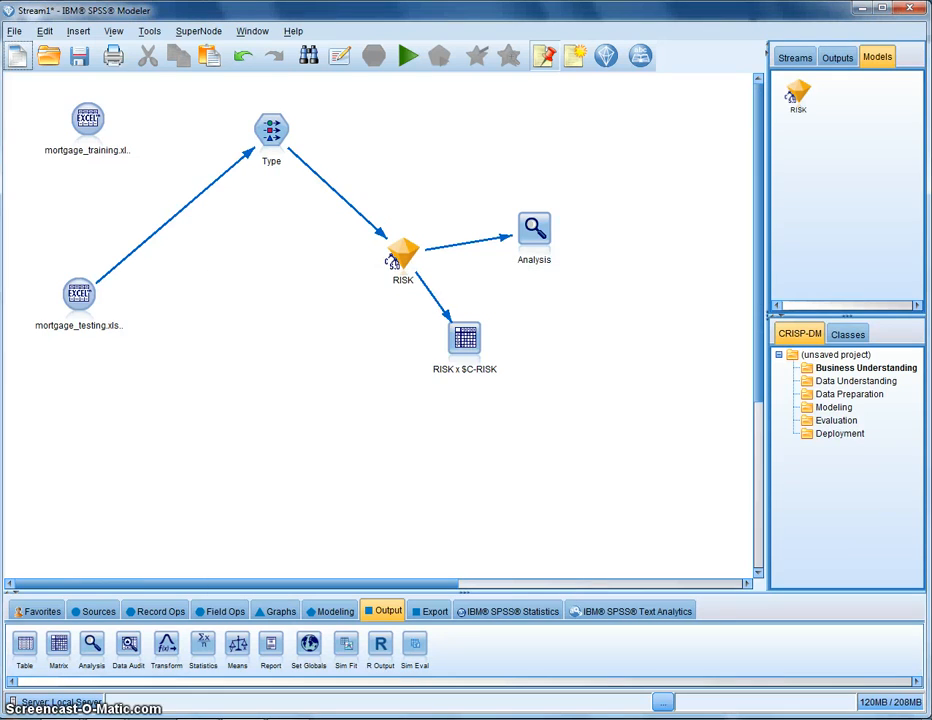